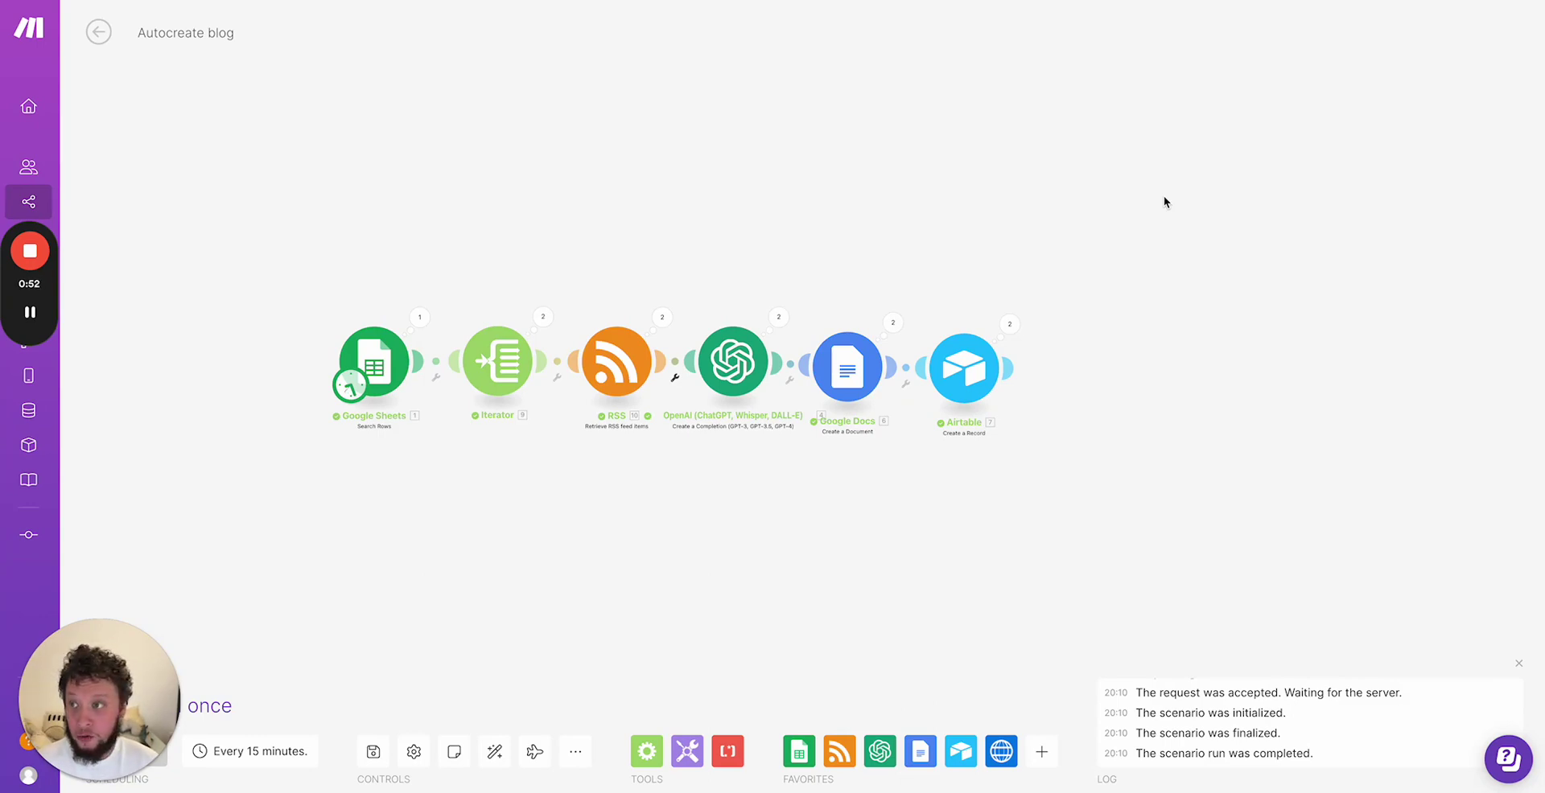
Step: Switch to the Content Ideas spreadsheet in Google Sheets and examine the NFTs and Marketing Automation Tips topics with their feed links
click(480, 1)
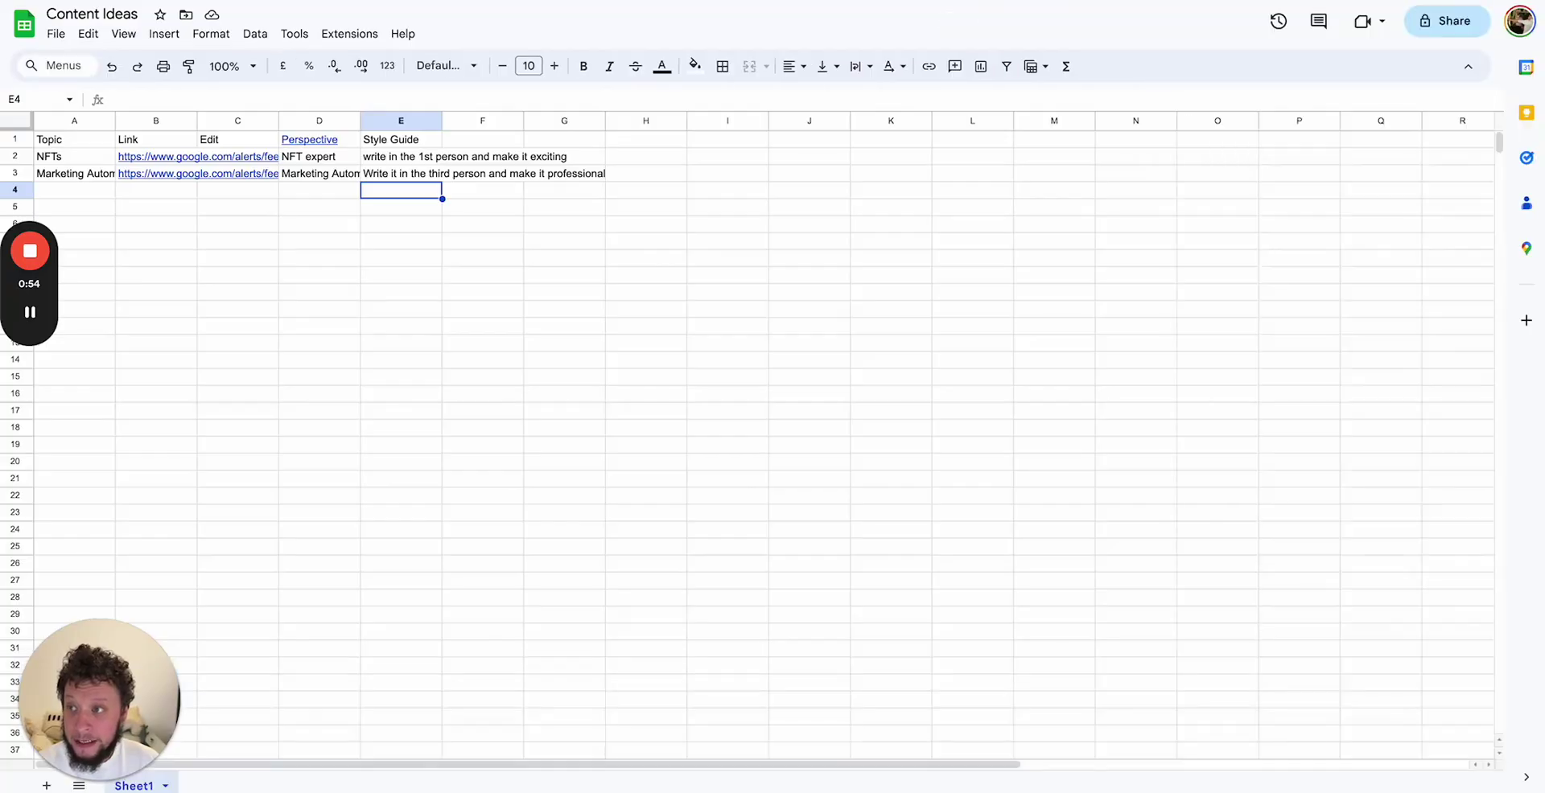
click(63, 155)
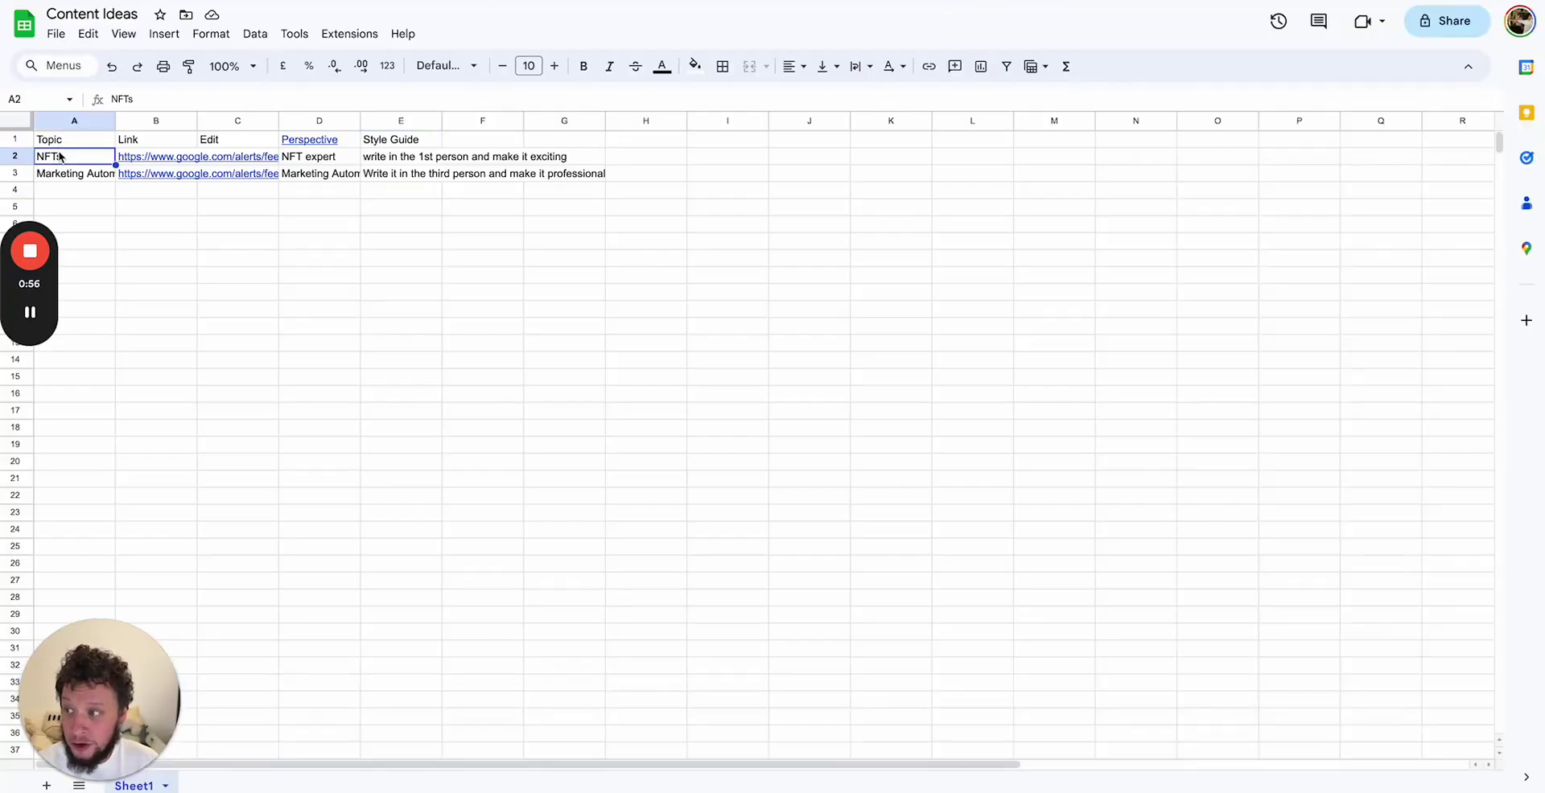
click(92, 177)
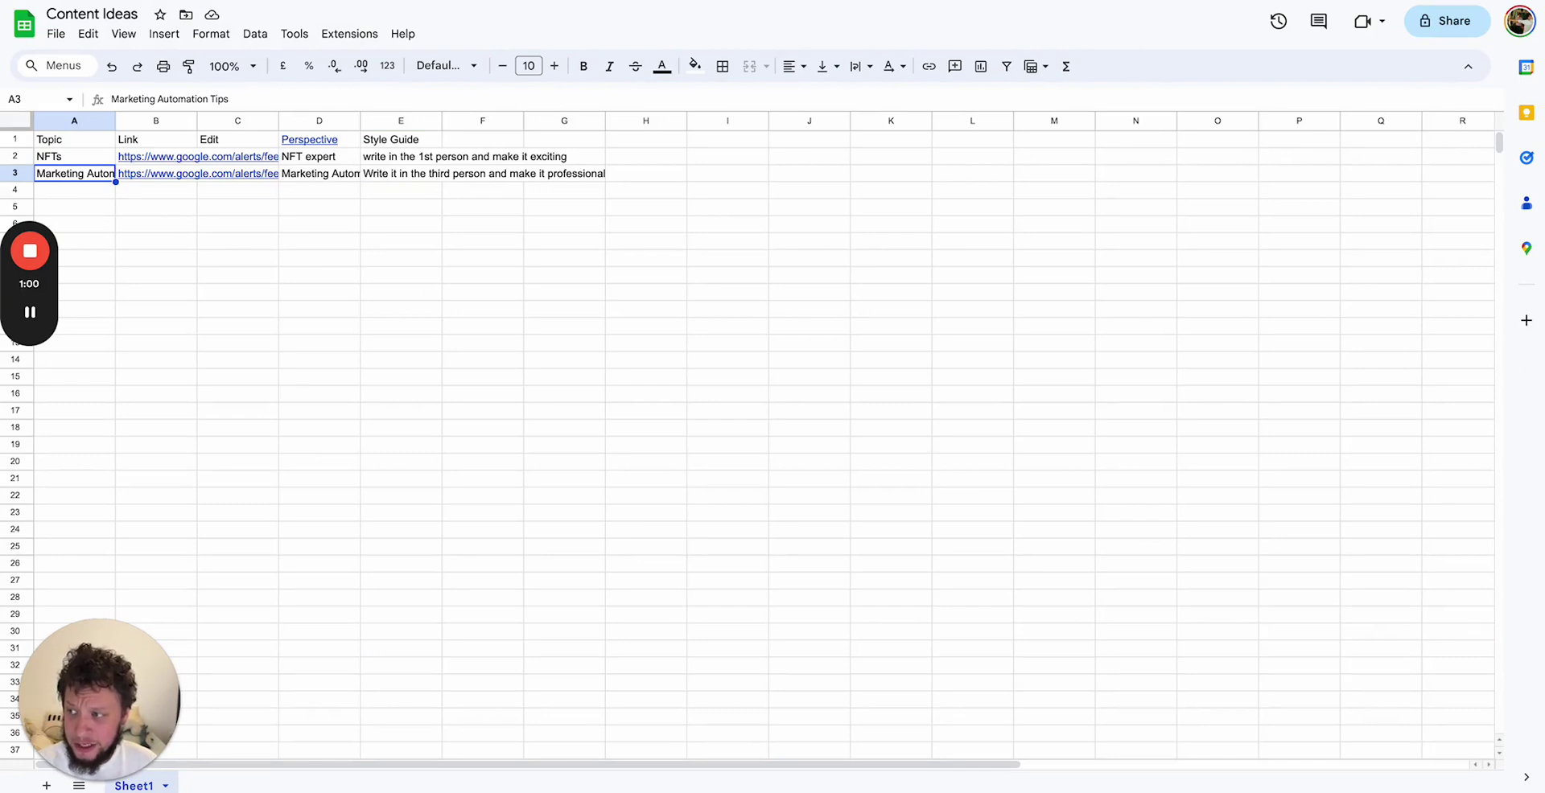
click(156, 174)
click(157, 157)
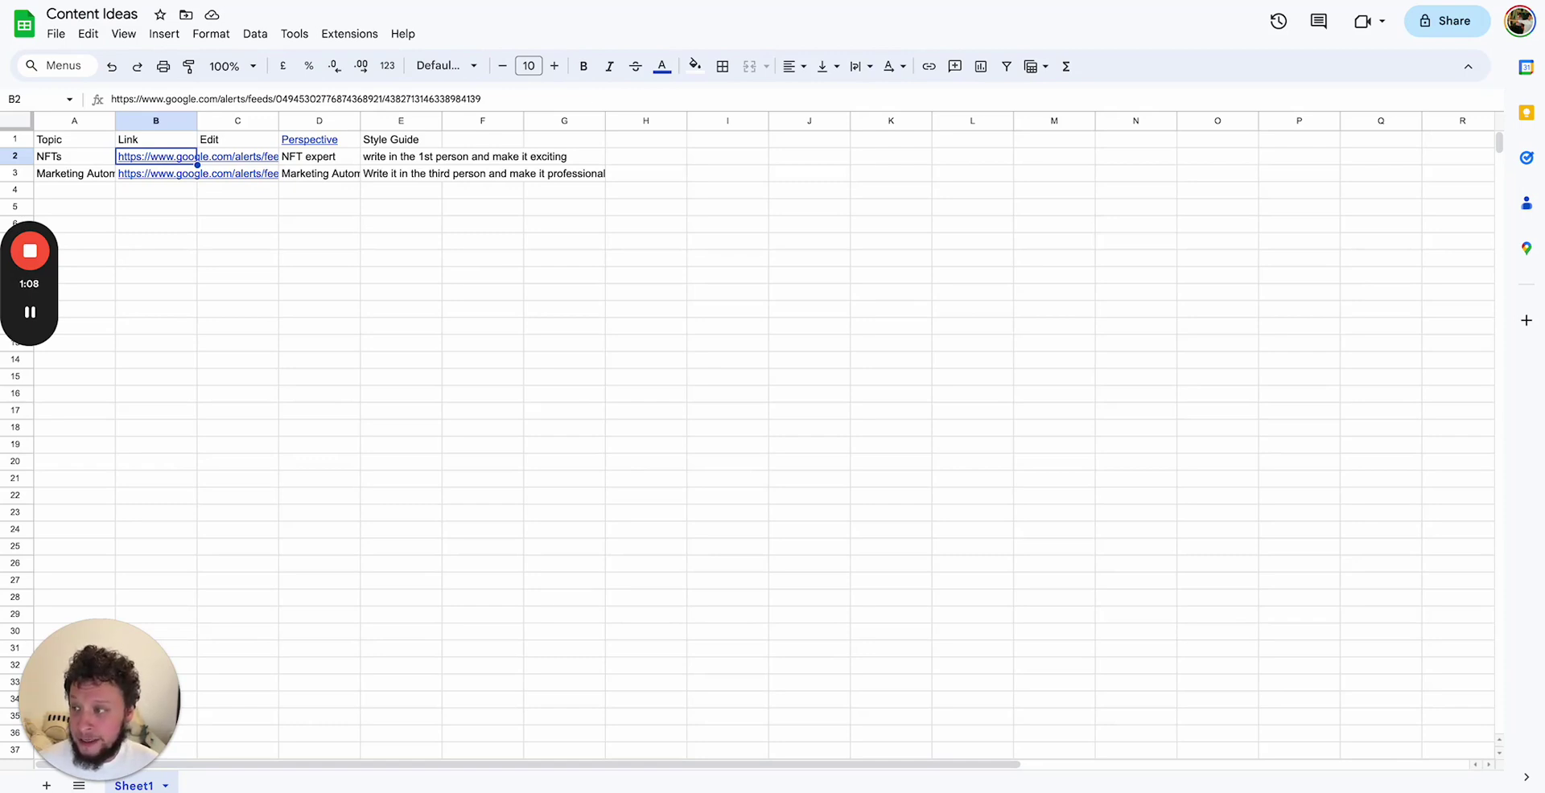
click(156, 174)
click(74, 174)
click(156, 174)
click(74, 174)
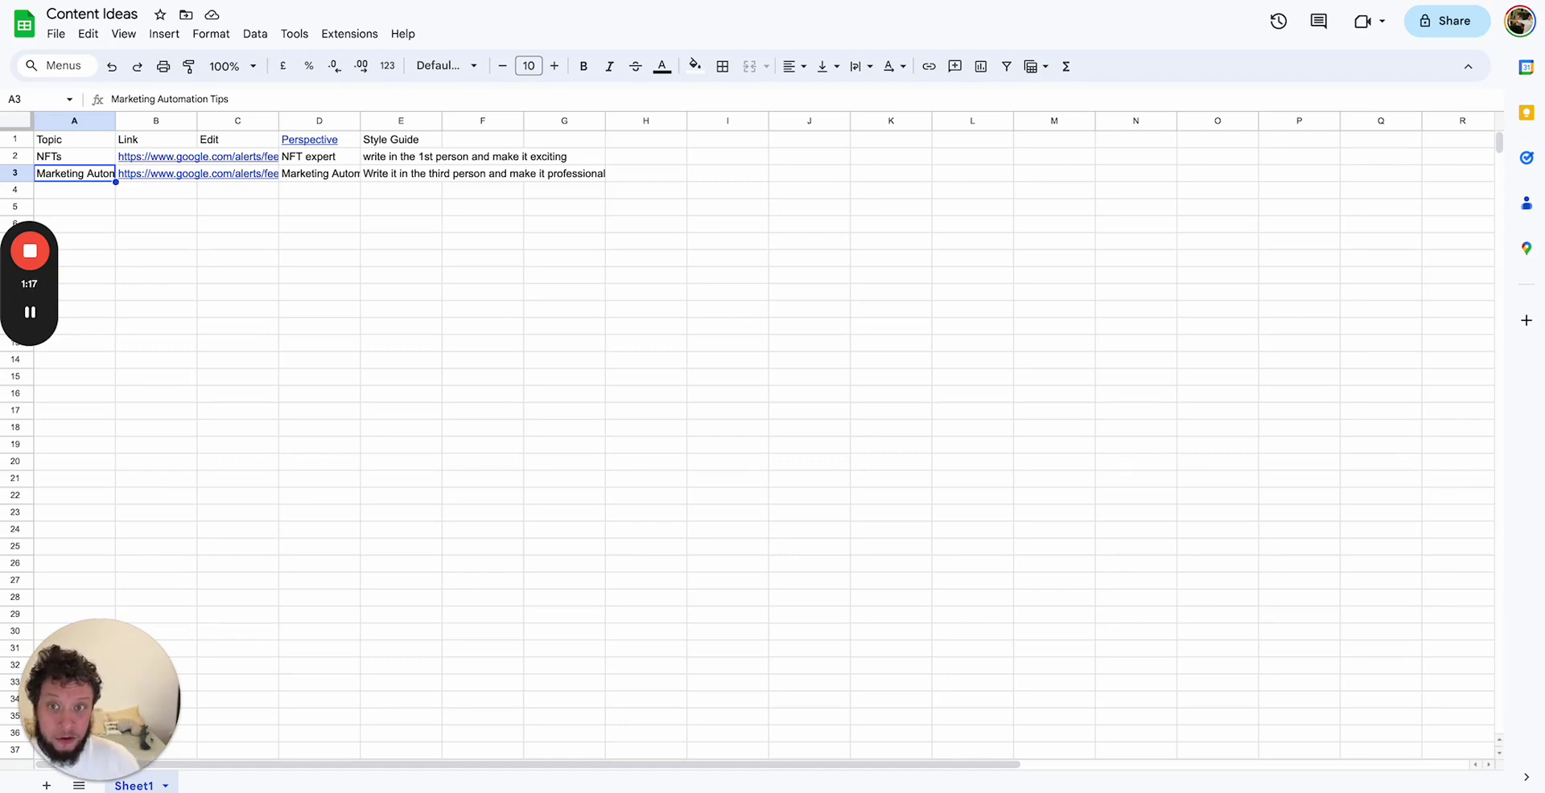
Step: Go through the cells of the Topic column and move across to the Link column
key(Down)
key(Down)
key(Up)
key(Up)
key(Up)
key(Up)
key(Down)
key(Down)
key(Down)
key(Right)
key(Up)
key(Up)
Step: Review the Perspective entries for the NFTs and Marketing Automation Tips rows
key(Right)
key(Right)
key(Up)
key(Down)
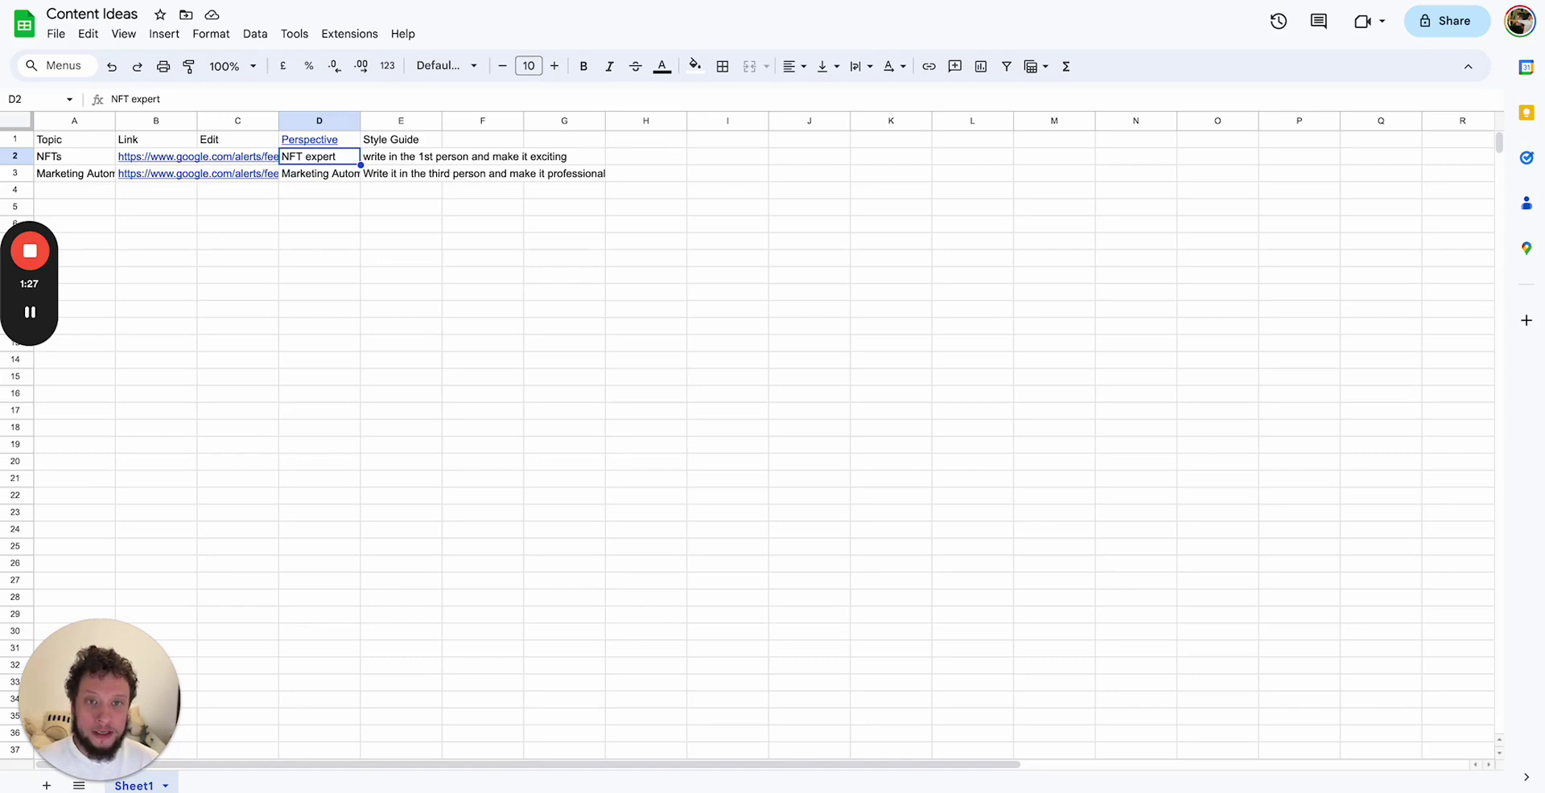
key(Left)
key(Left)
key(Right)
key(Right)
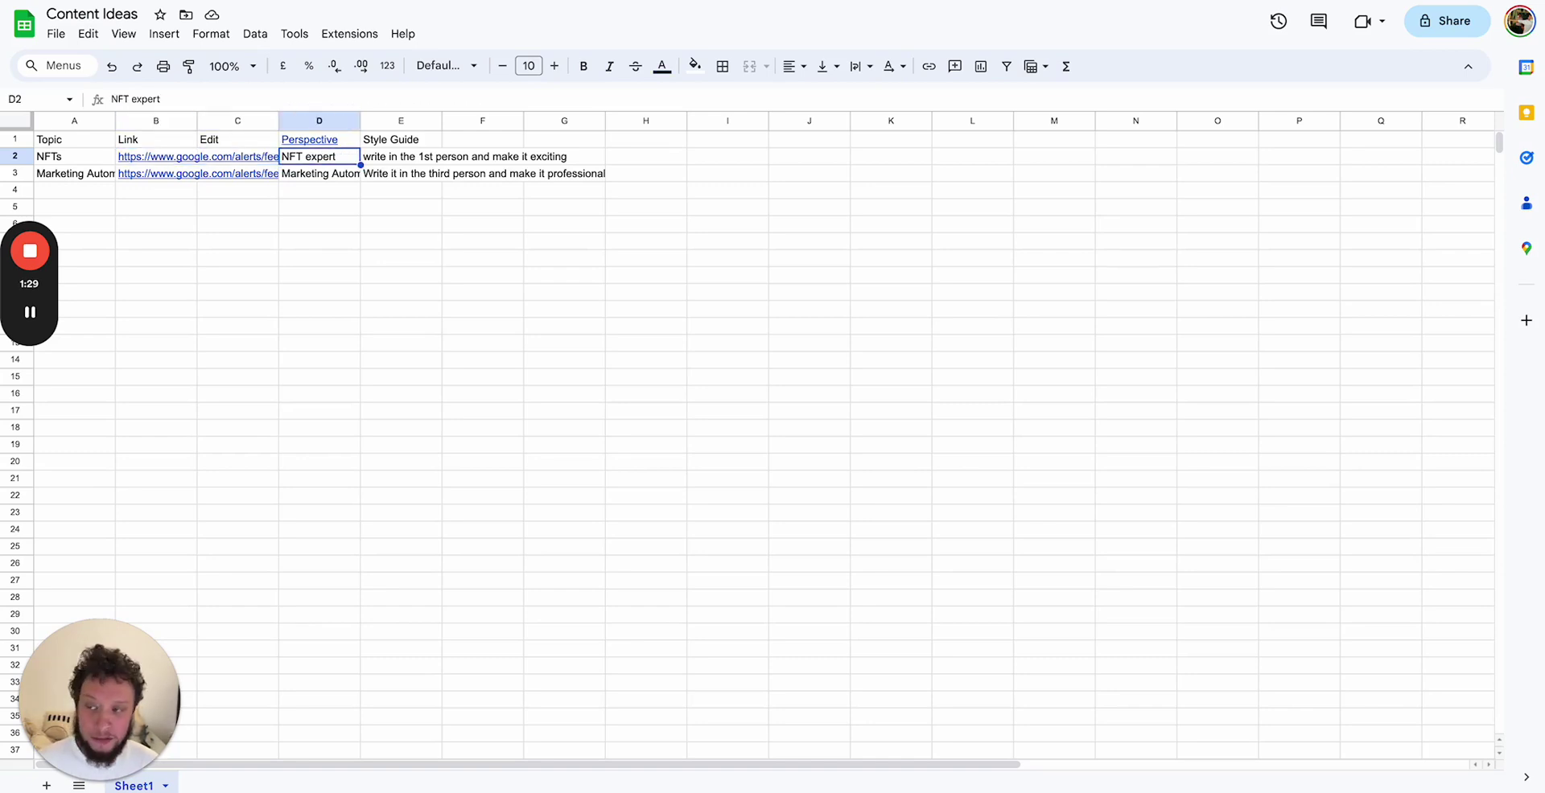
key(Down)
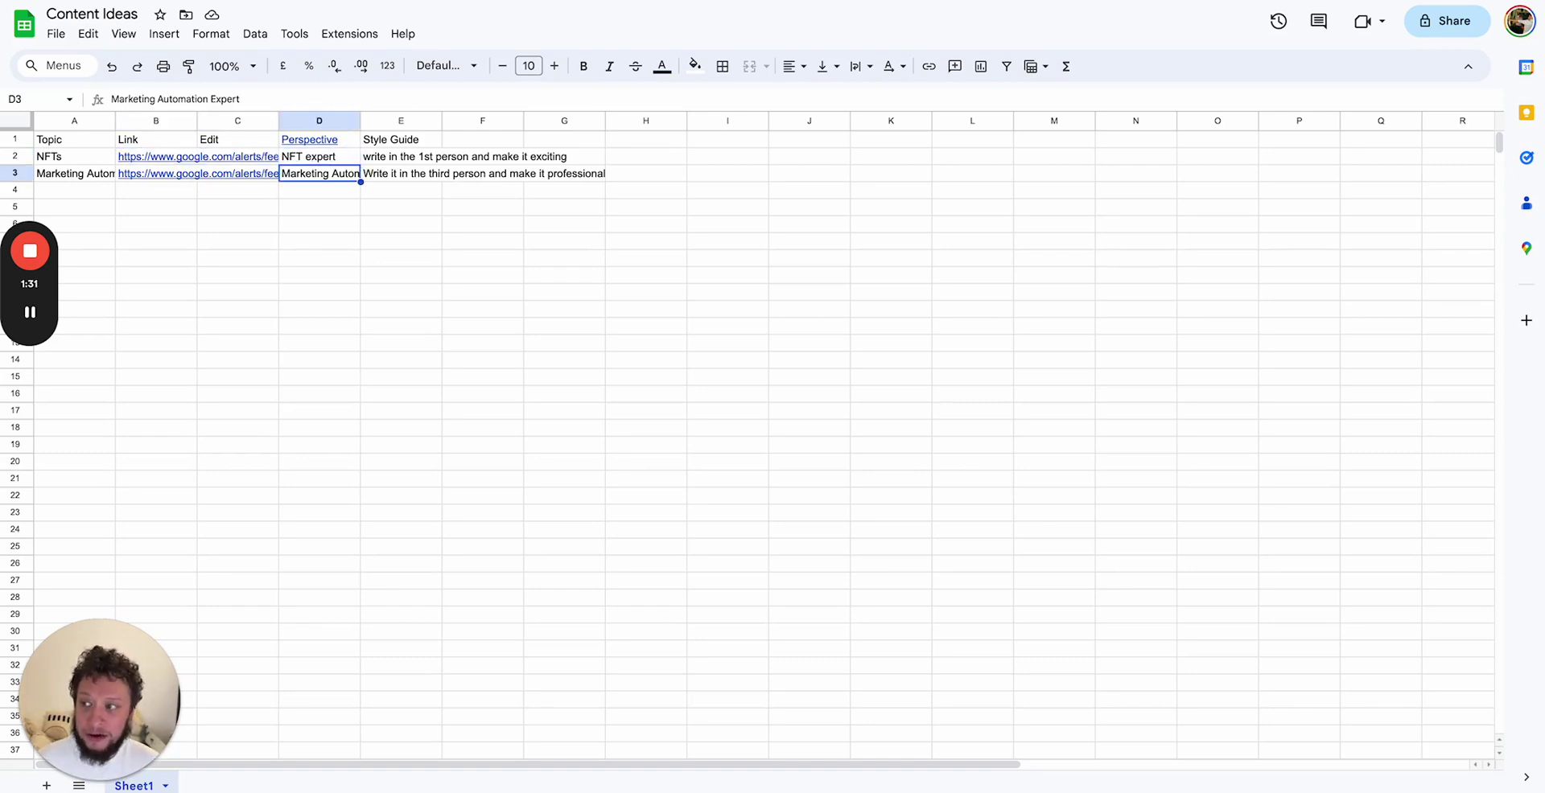
key(Down)
Step: Review the Style Guide instructions for both topic rows
key(Up)
key(Up)
key(Up)
key(Right)
key(Down)
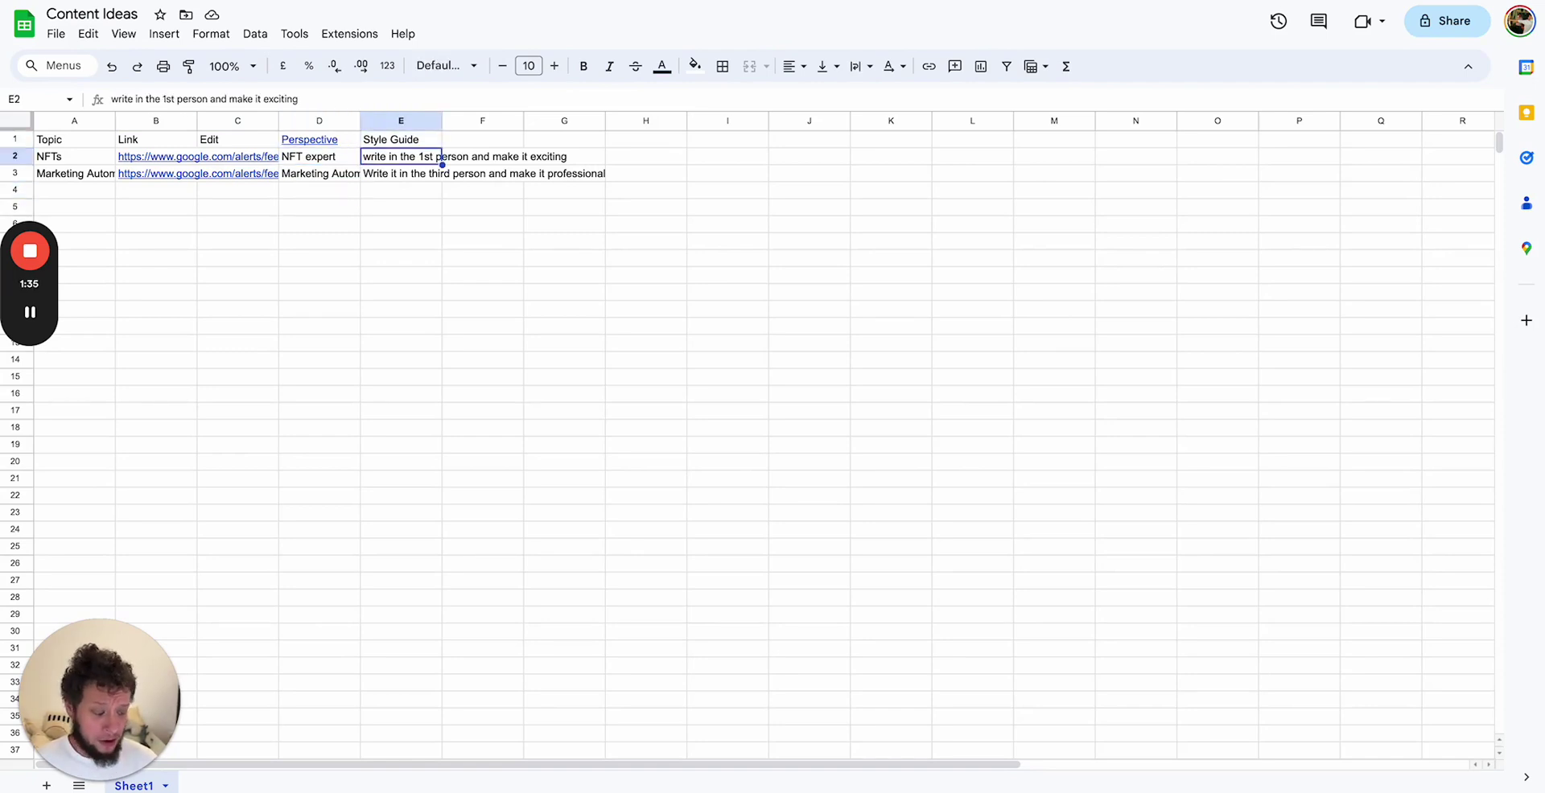
key(Right)
key(Left)
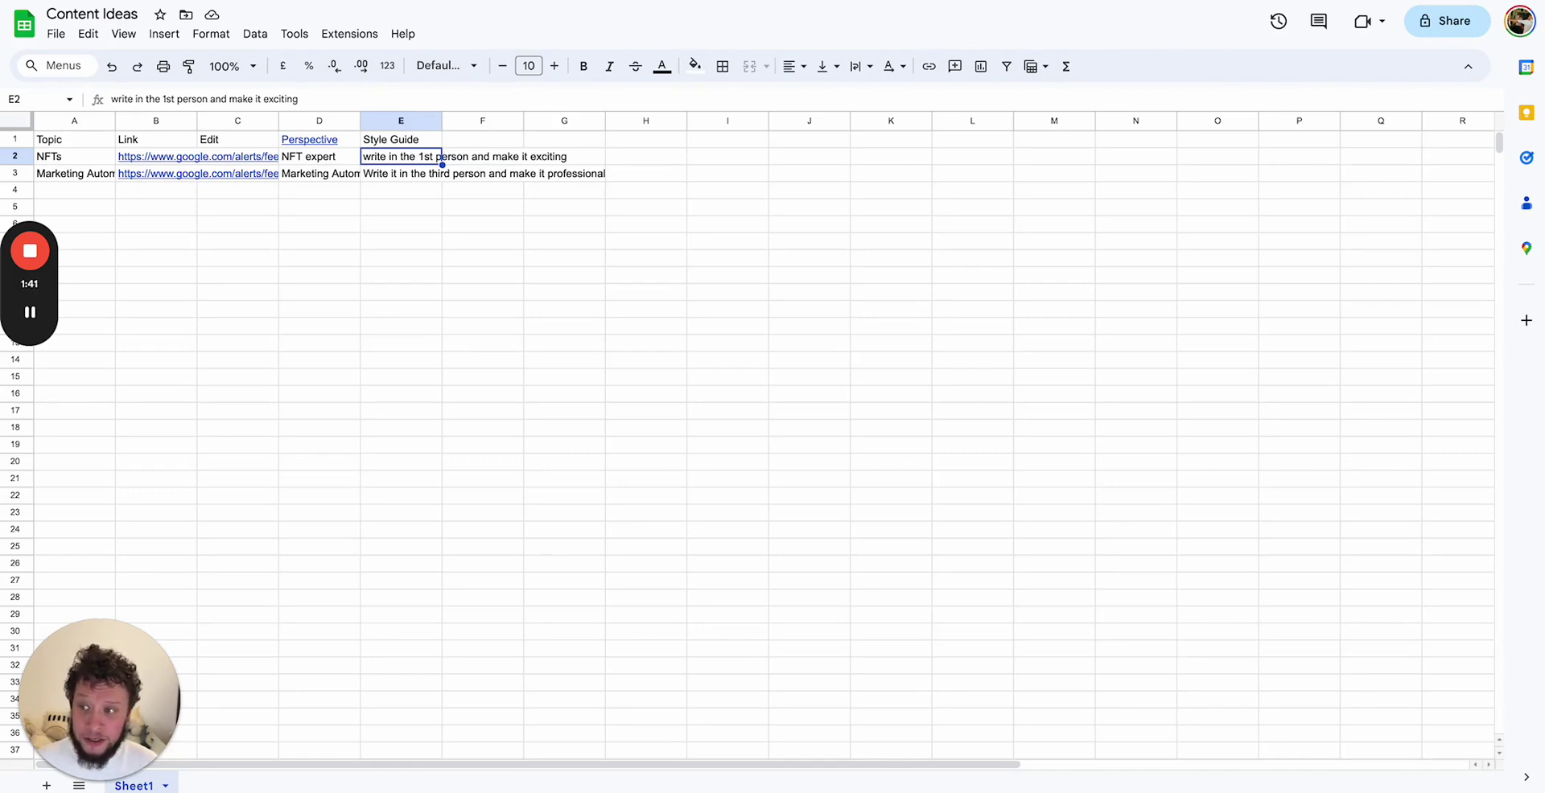
key(Down)
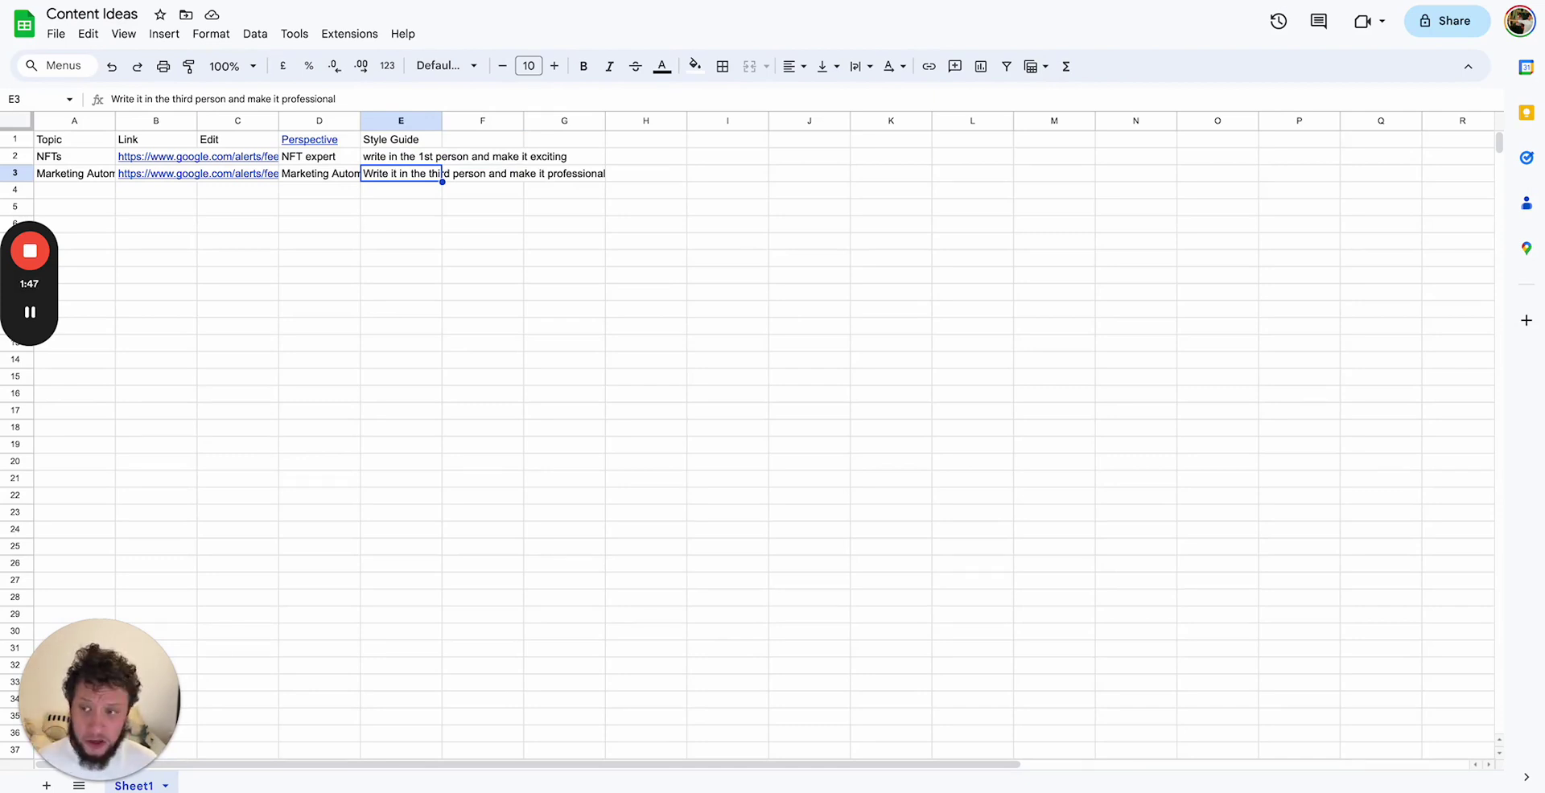
key(Up)
key(Up)
key(Right)
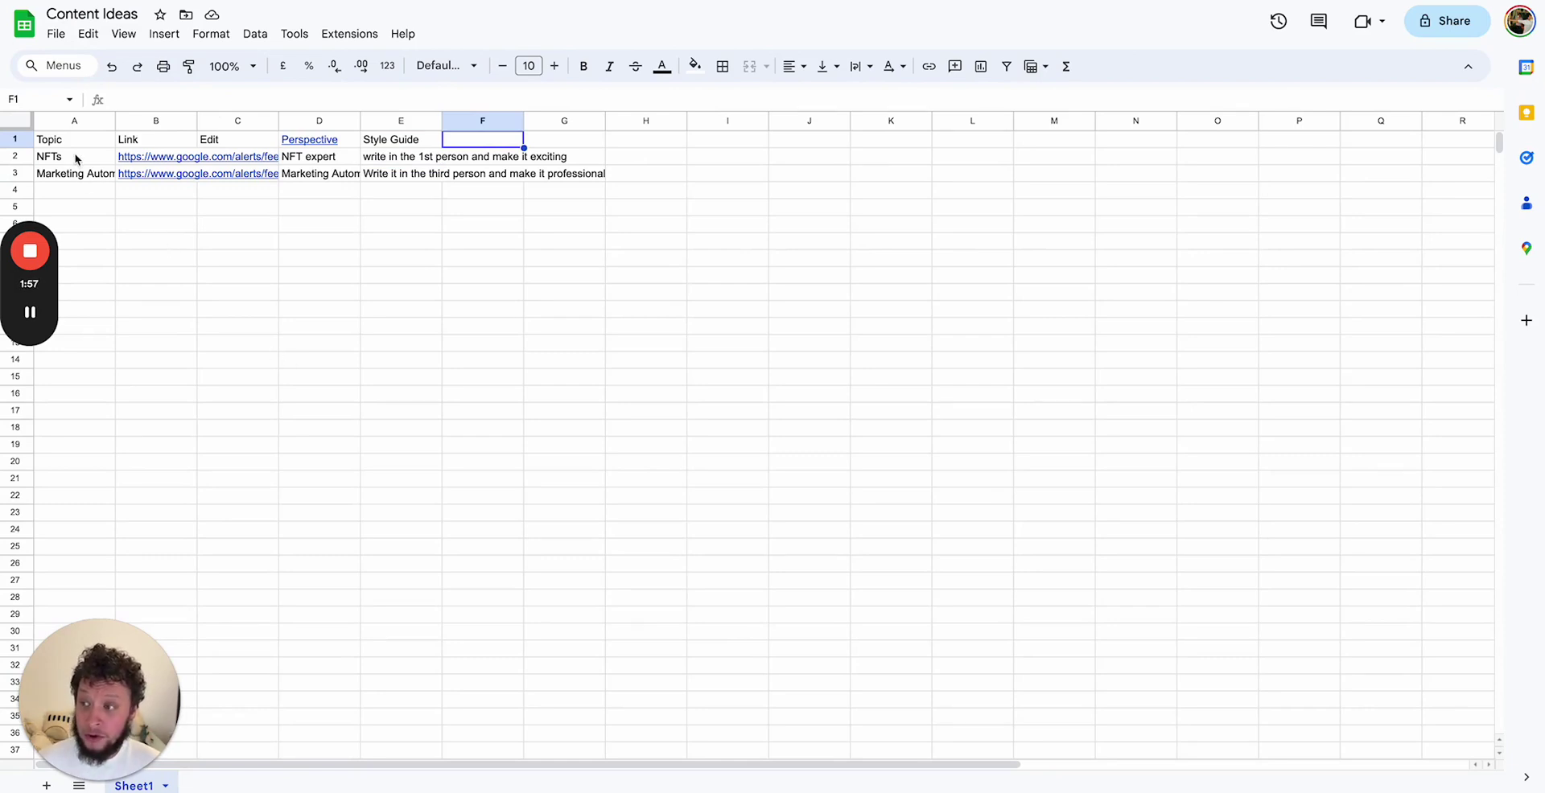
Step: Look across the NFTs row once more, from its perspective to its style guide
key(Down)
key(Left)
key(Left)
key(Left)
key(Left)
key(Left)
key(Right)
key(Right)
key(Right)
key(Right)
Step: Switch to the Autocreate blog scenario in Make and inspect the run results of the Google Sheets and Iterator modules
key(ctrl+shift+Tab)
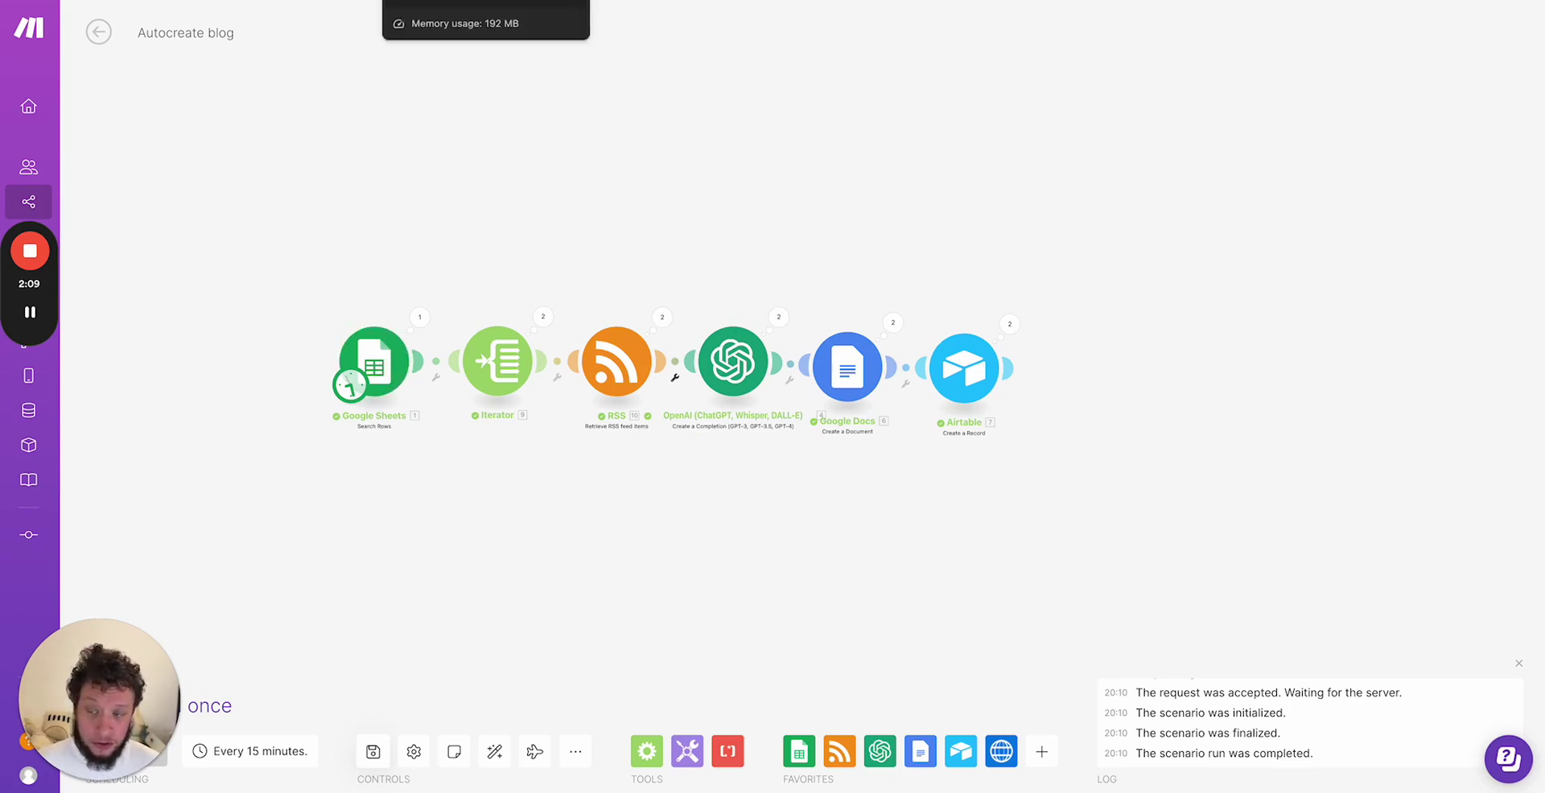
click(429, 330)
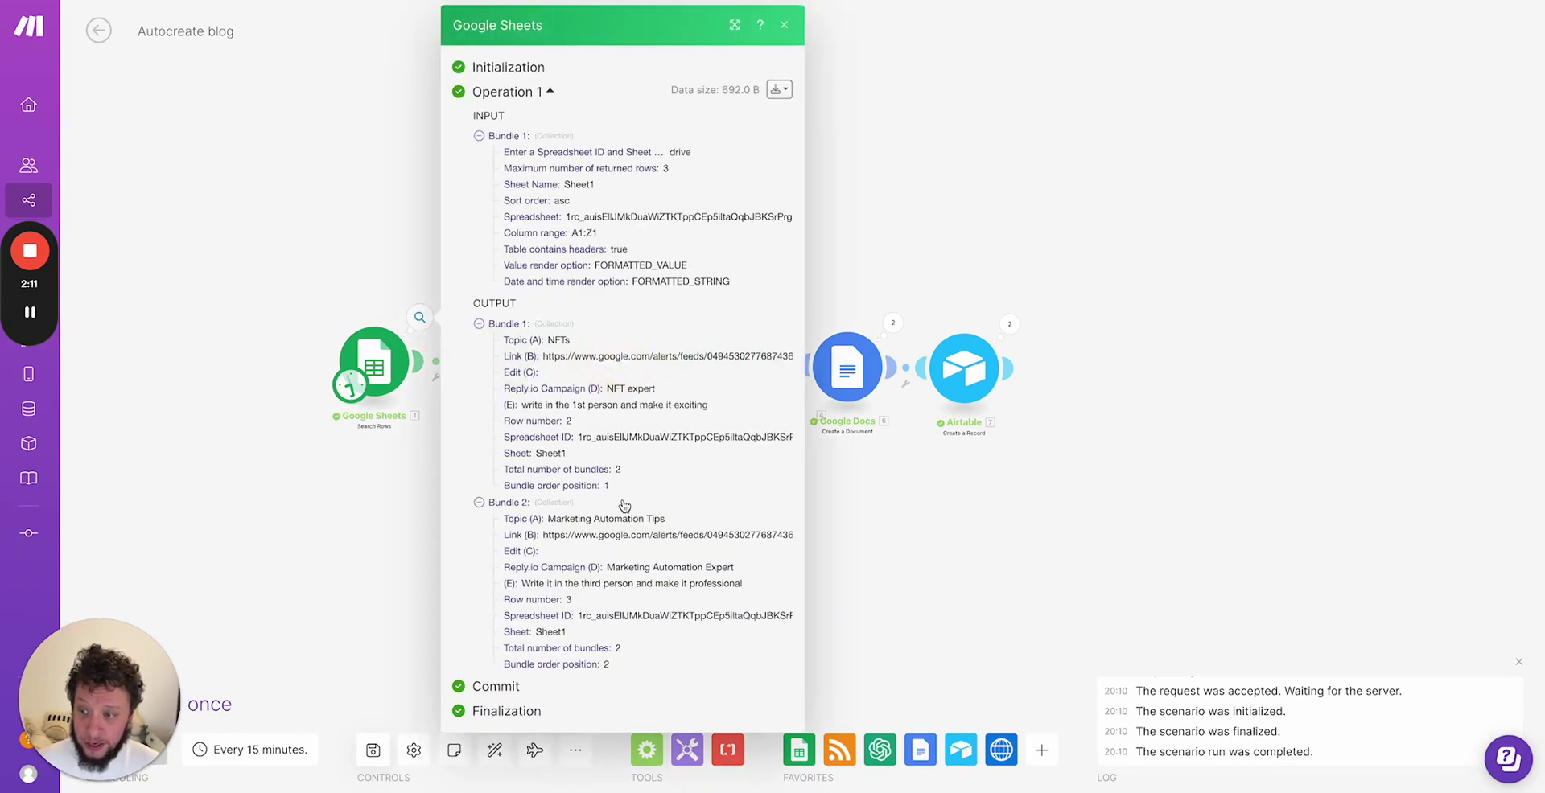
click(380, 539)
click(542, 316)
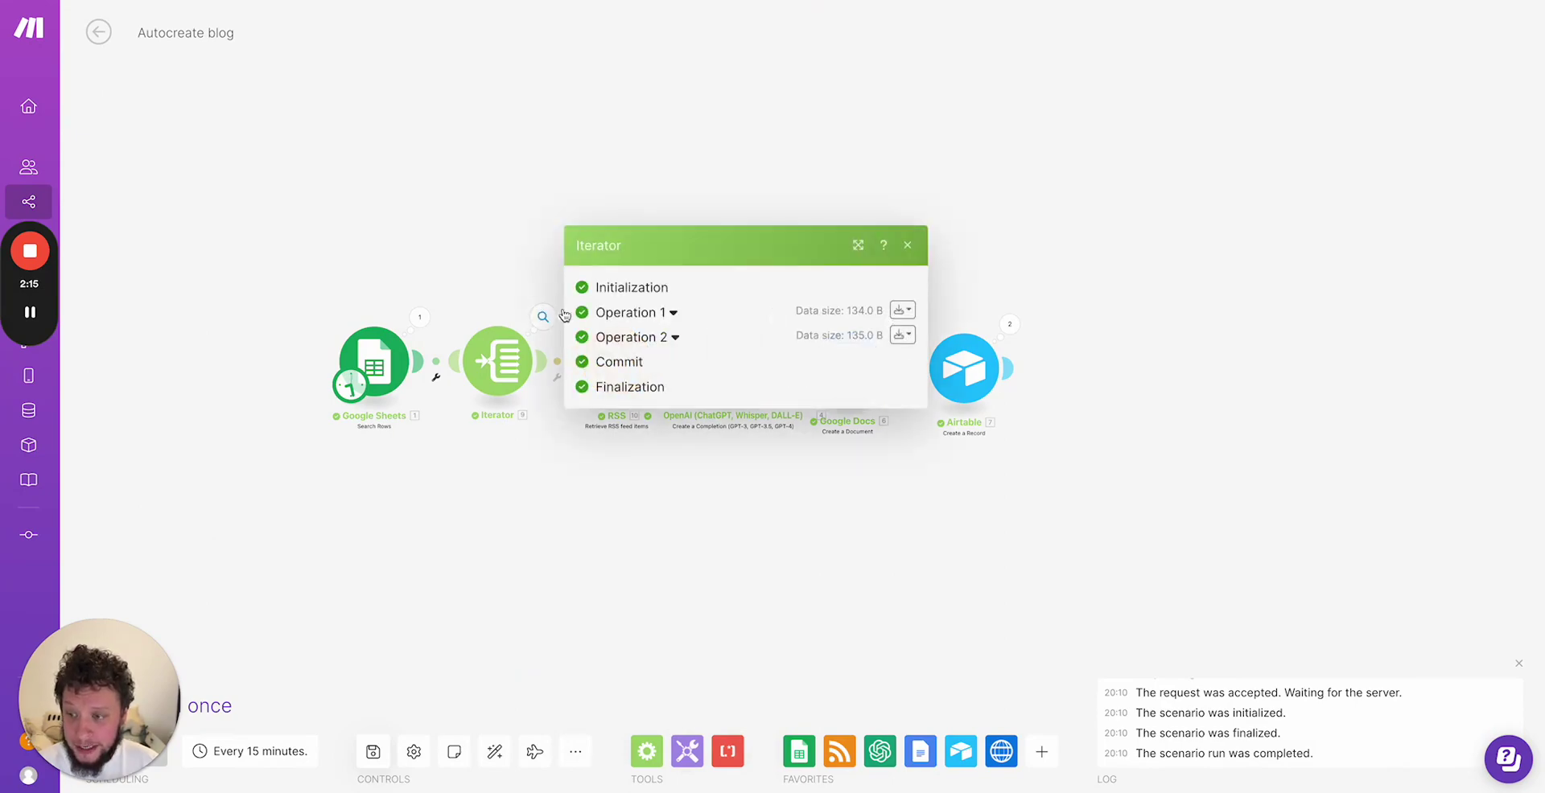
click(543, 532)
click(419, 317)
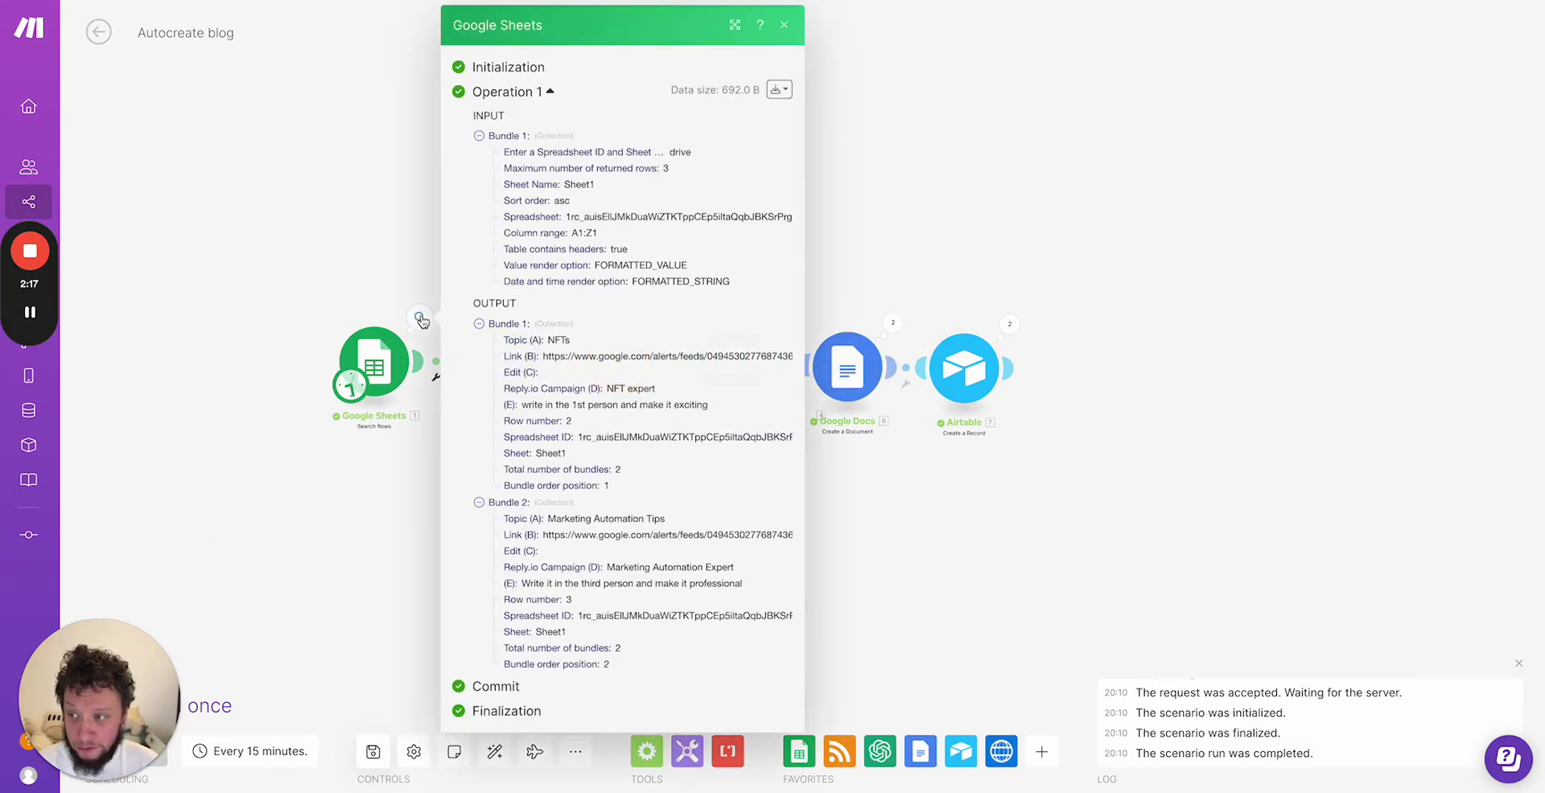
click(396, 246)
click(546, 321)
click(487, 190)
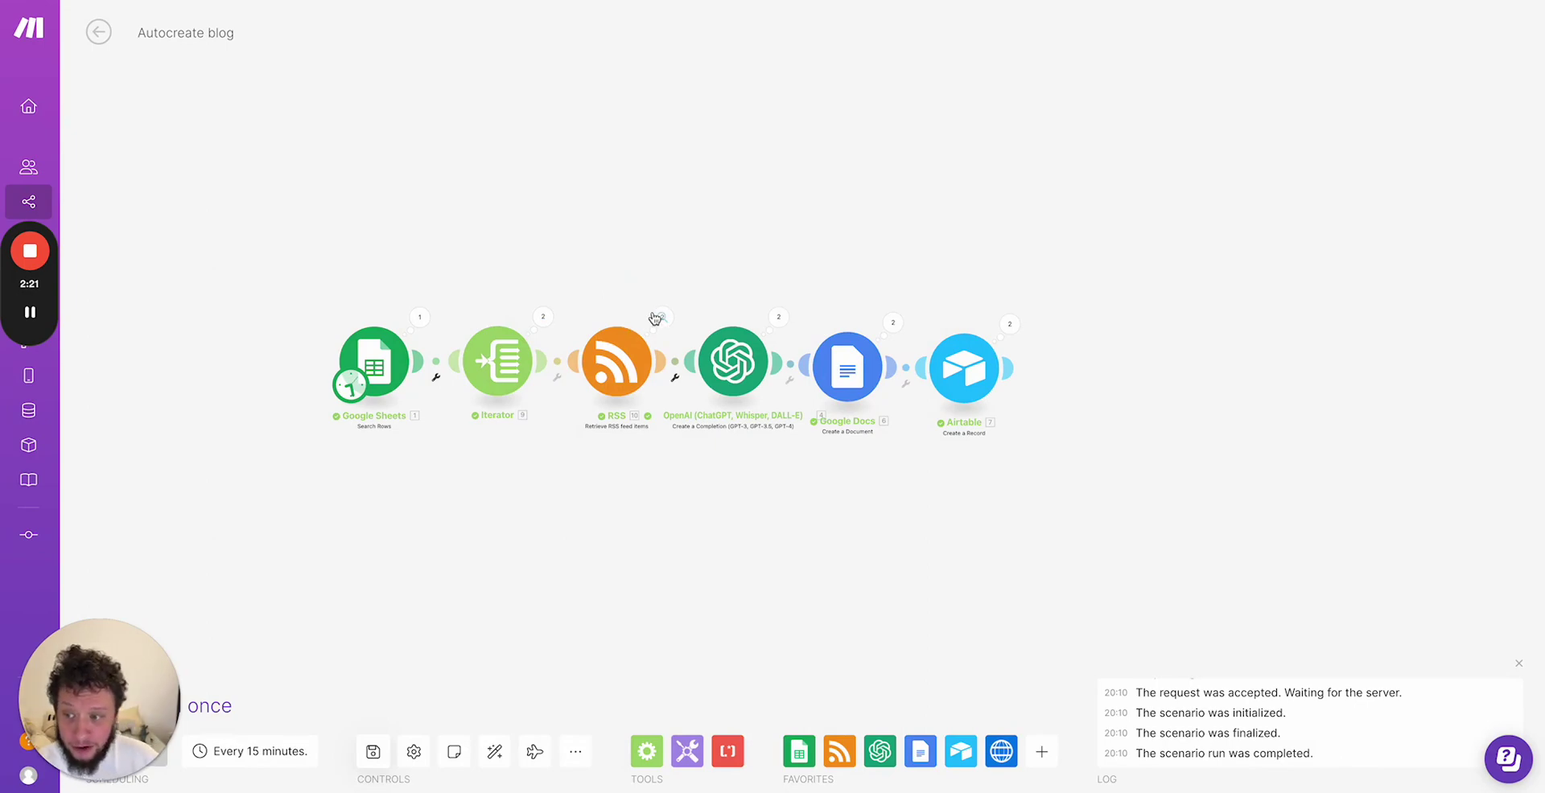
Step: Examine the first operation of the RSS module's run results, including its maximum number of returned items
click(661, 319)
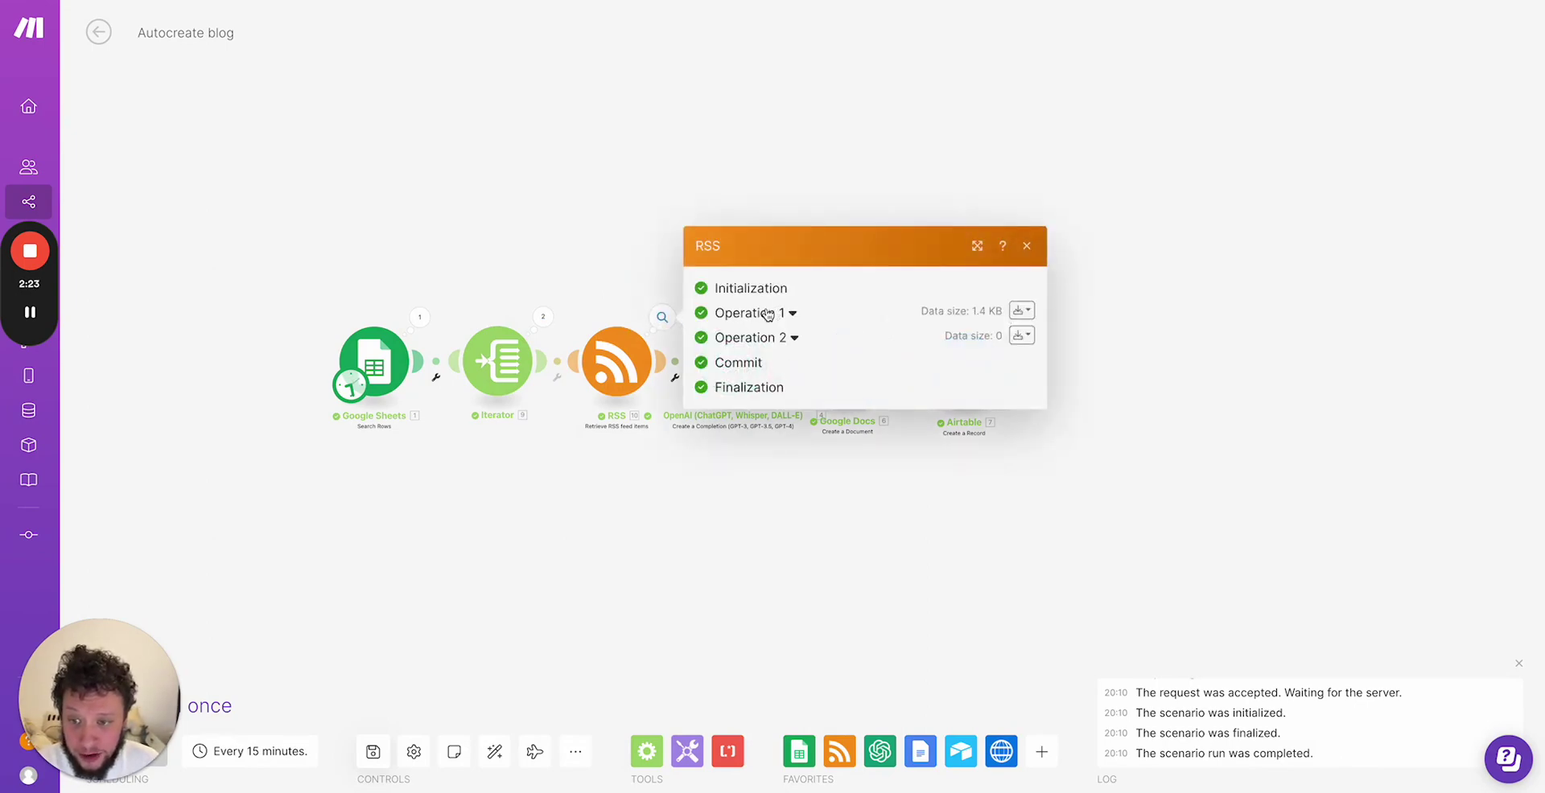
click(768, 313)
scroll(789, 332, down, 2)
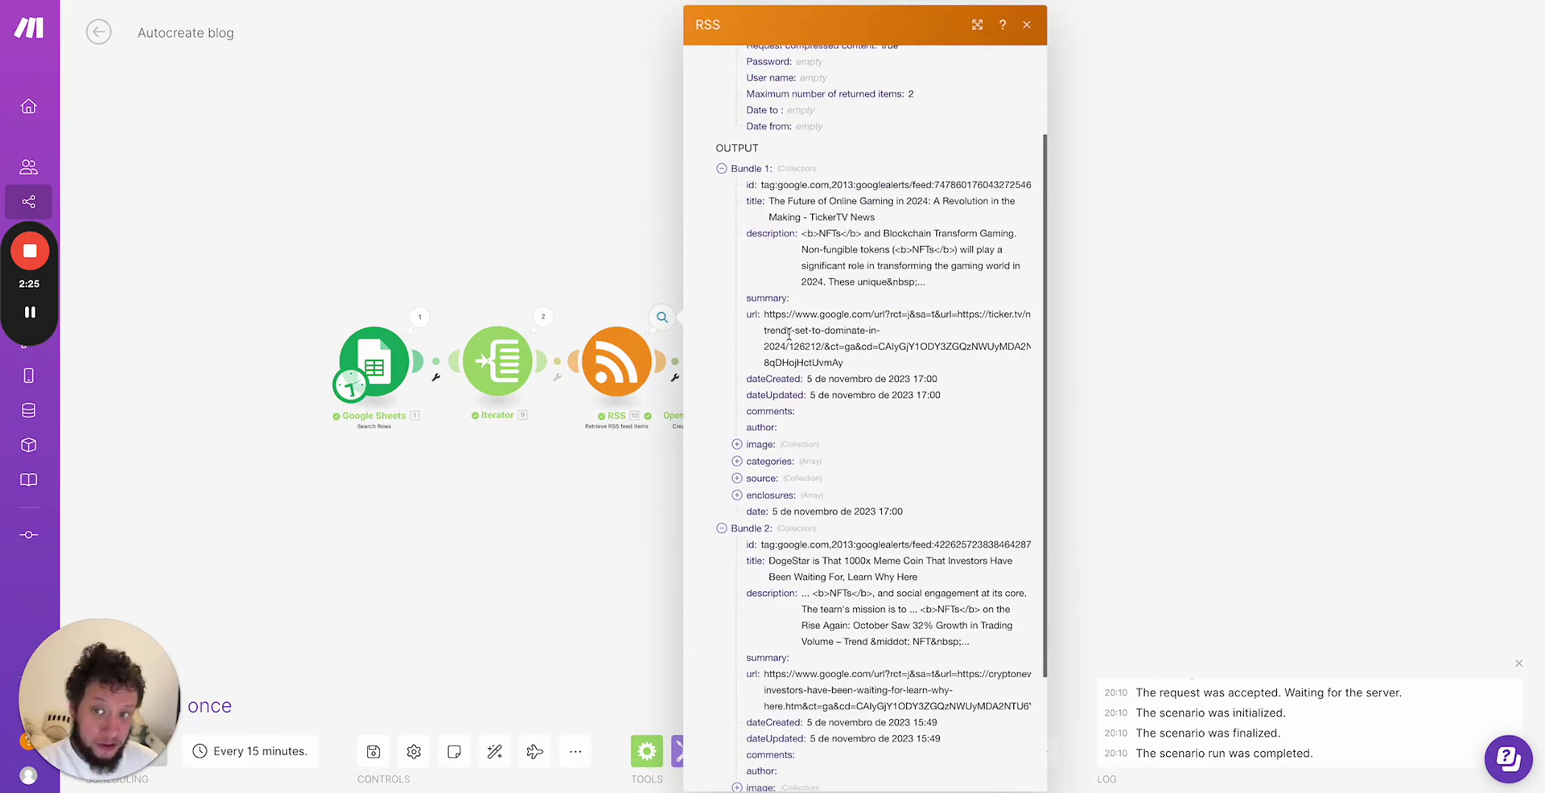
scroll(885, 241, up, 2)
double_click(910, 217)
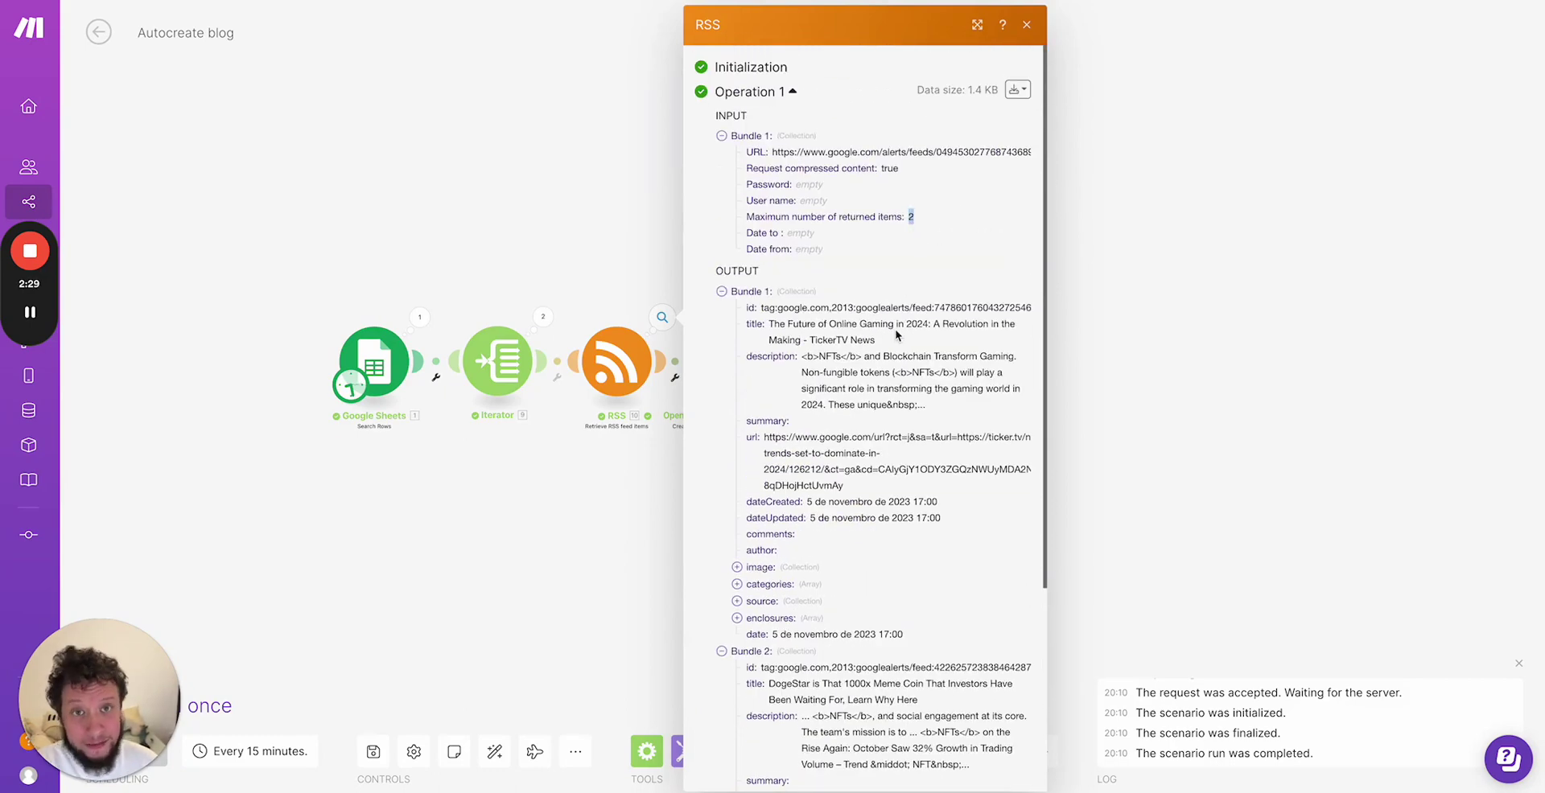
scroll(897, 334, down, 1)
click(922, 193)
double_click(909, 195)
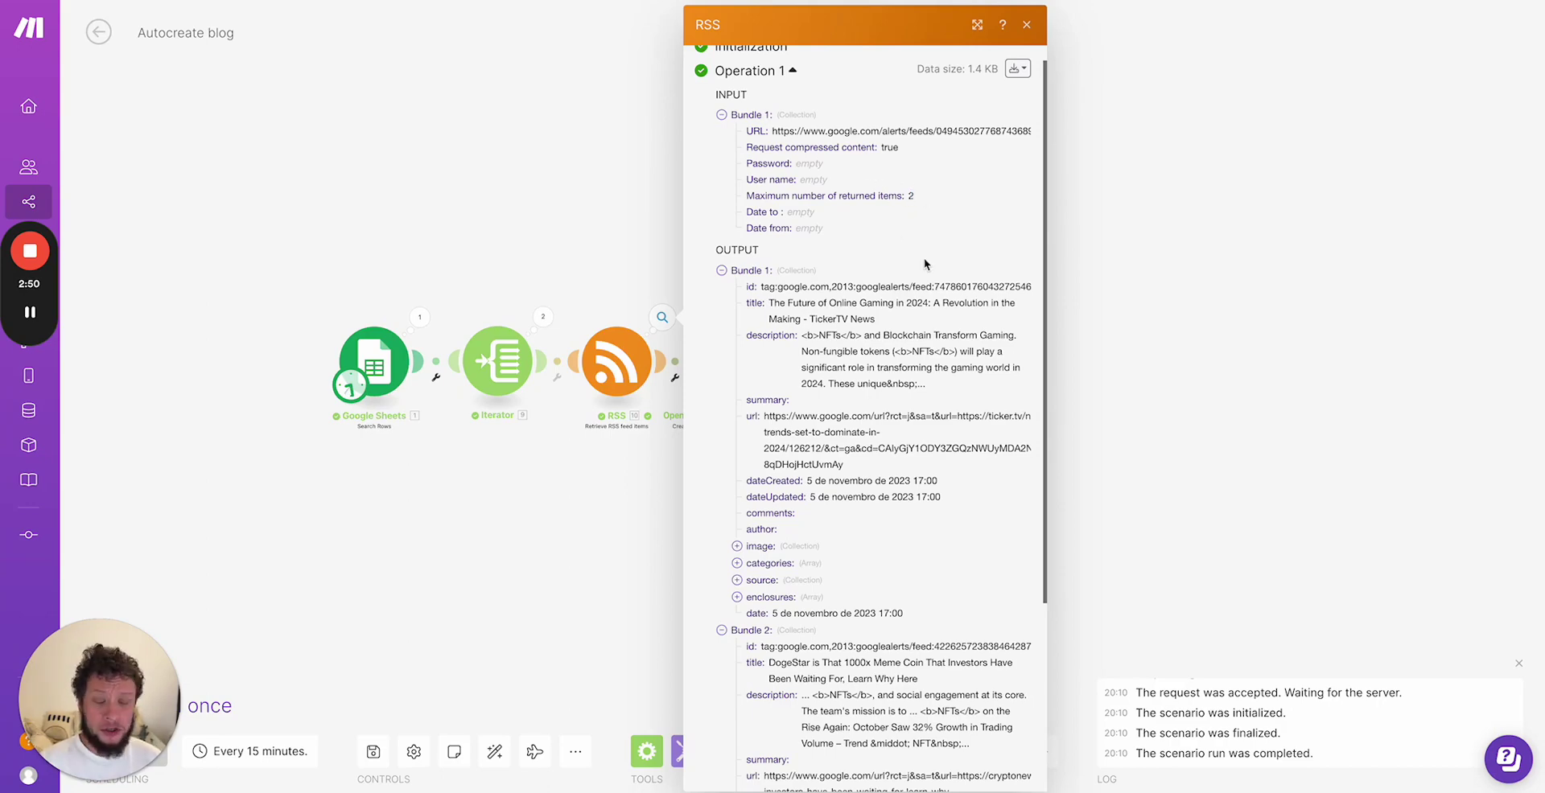
click(613, 261)
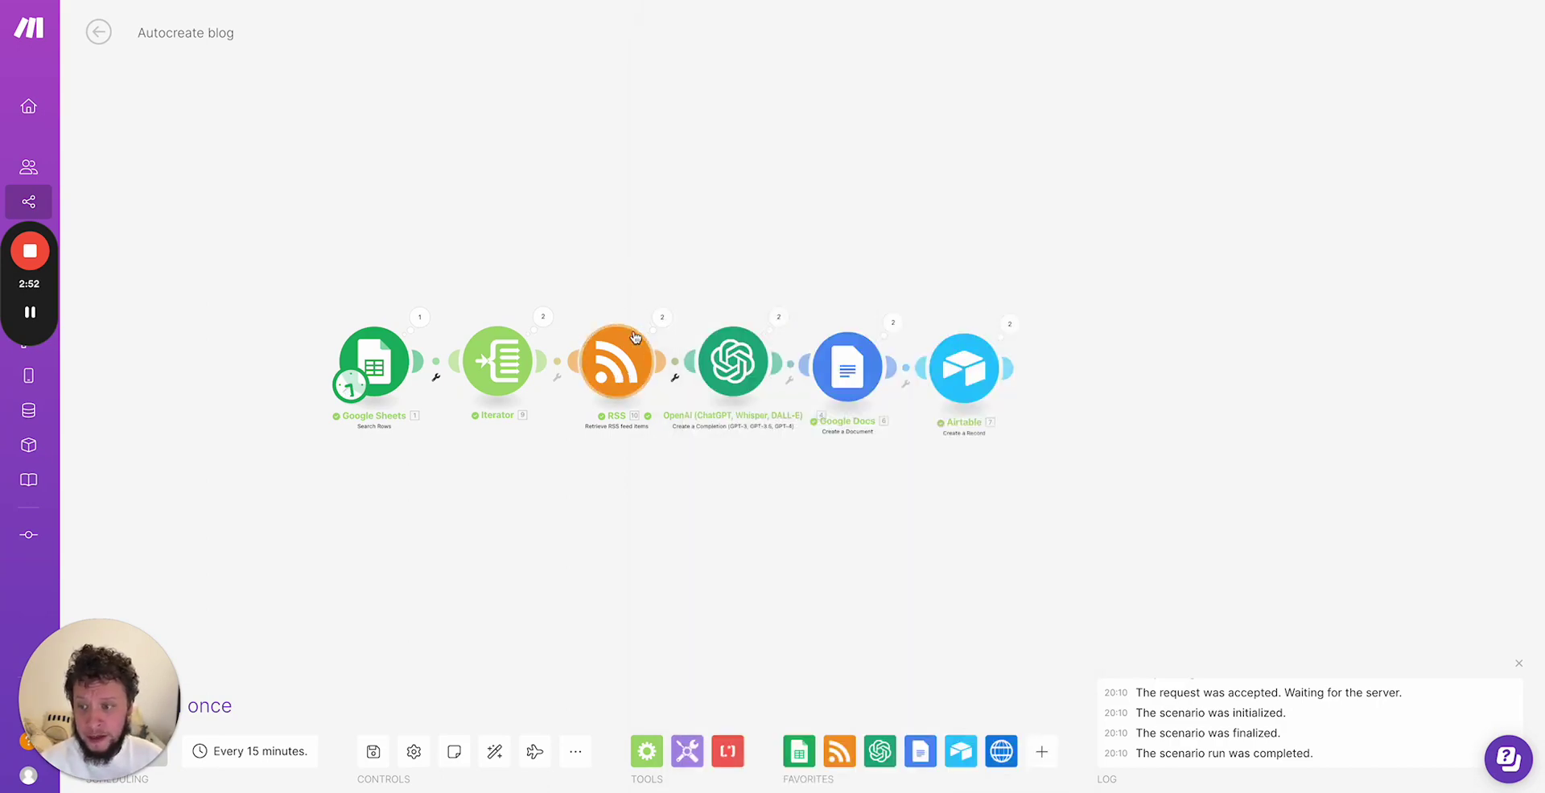
Step: Examine the title, description and url of the first output bundle in the RSS run results
click(661, 317)
click(789, 311)
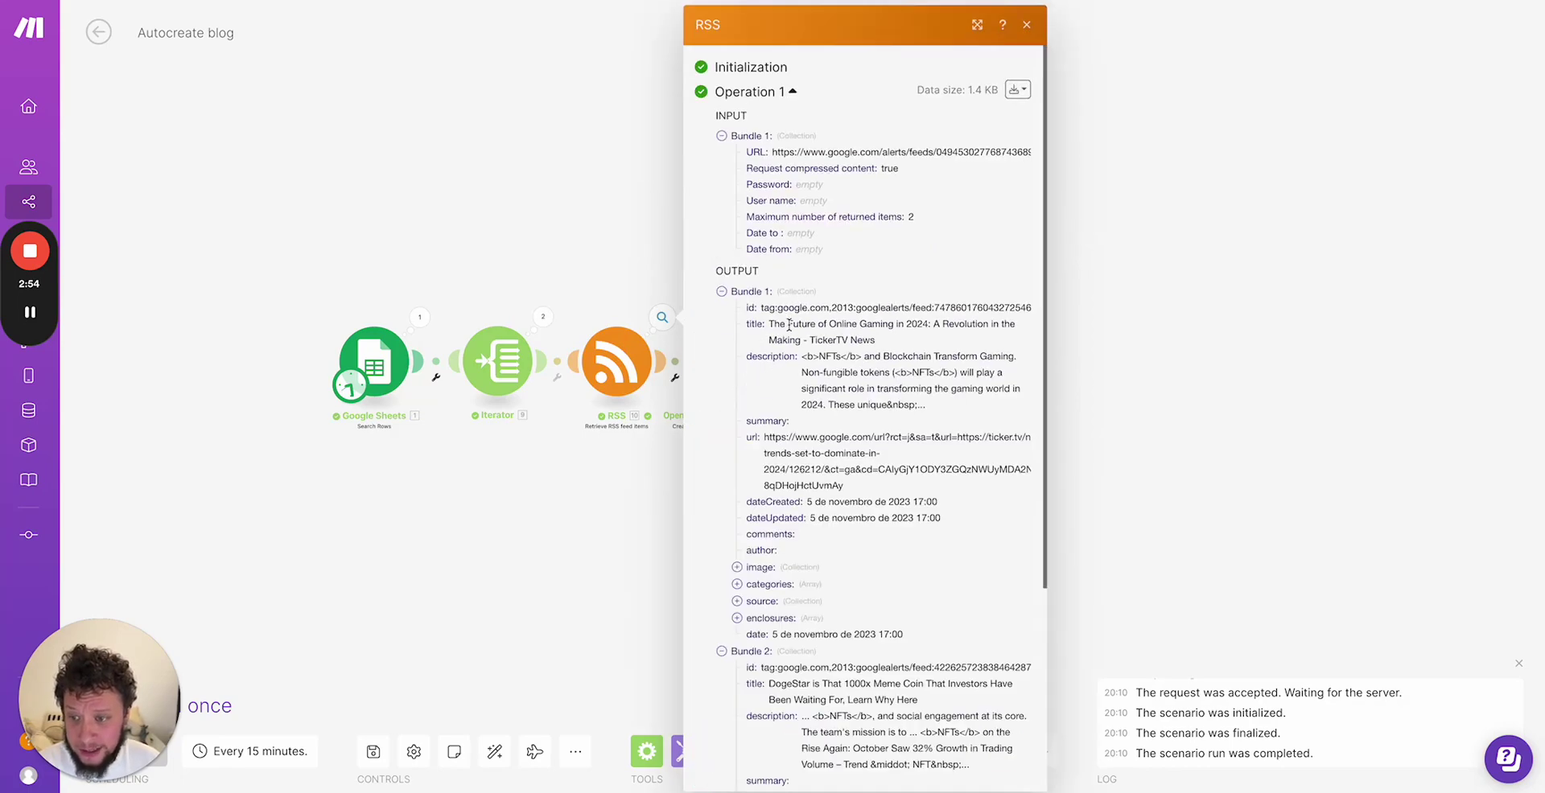
drag(769, 325, 924, 350)
drag(819, 356, 926, 406)
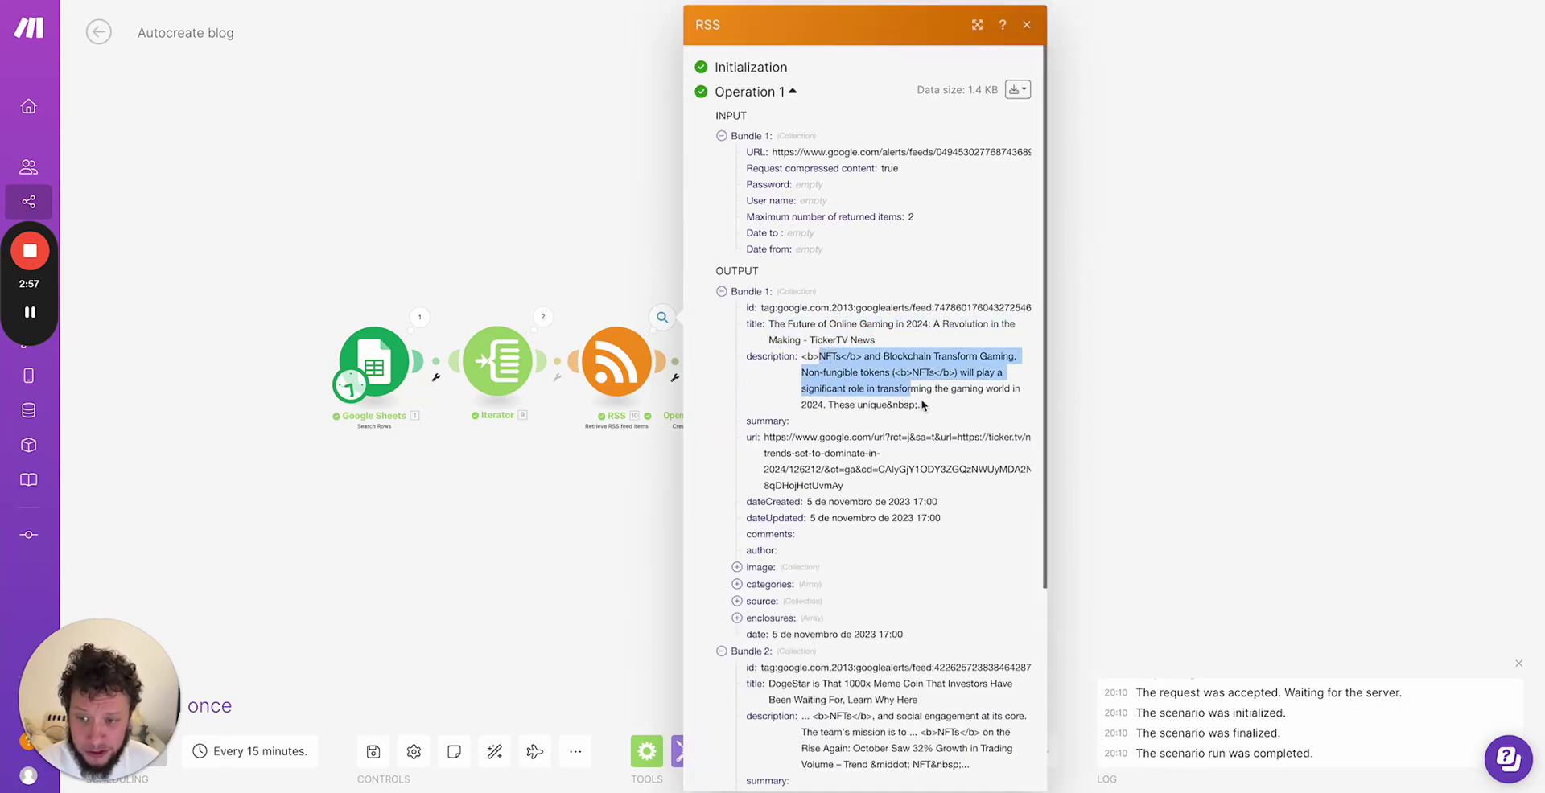
click(794, 425)
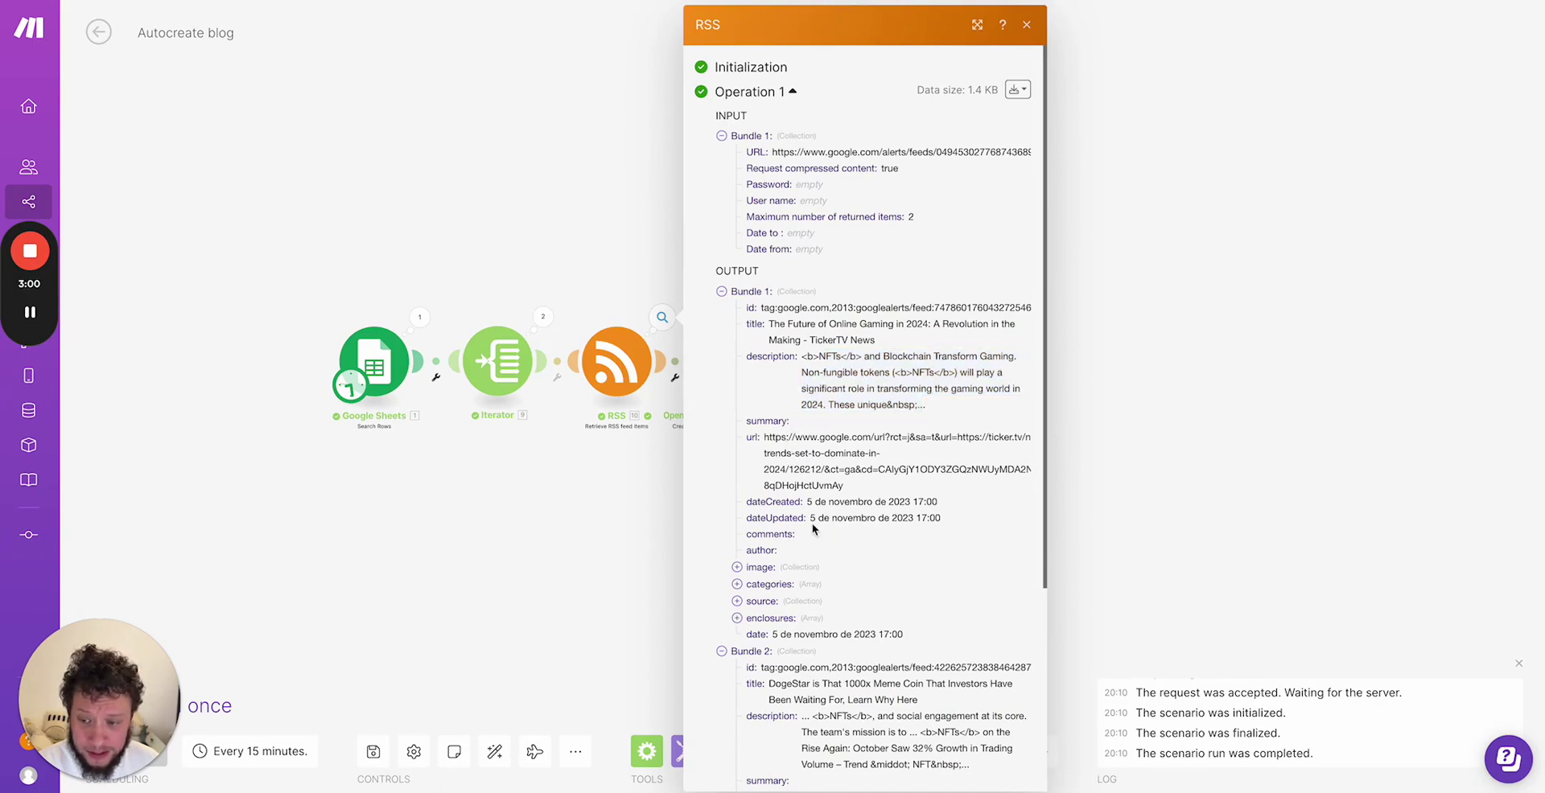
drag(764, 437, 851, 484)
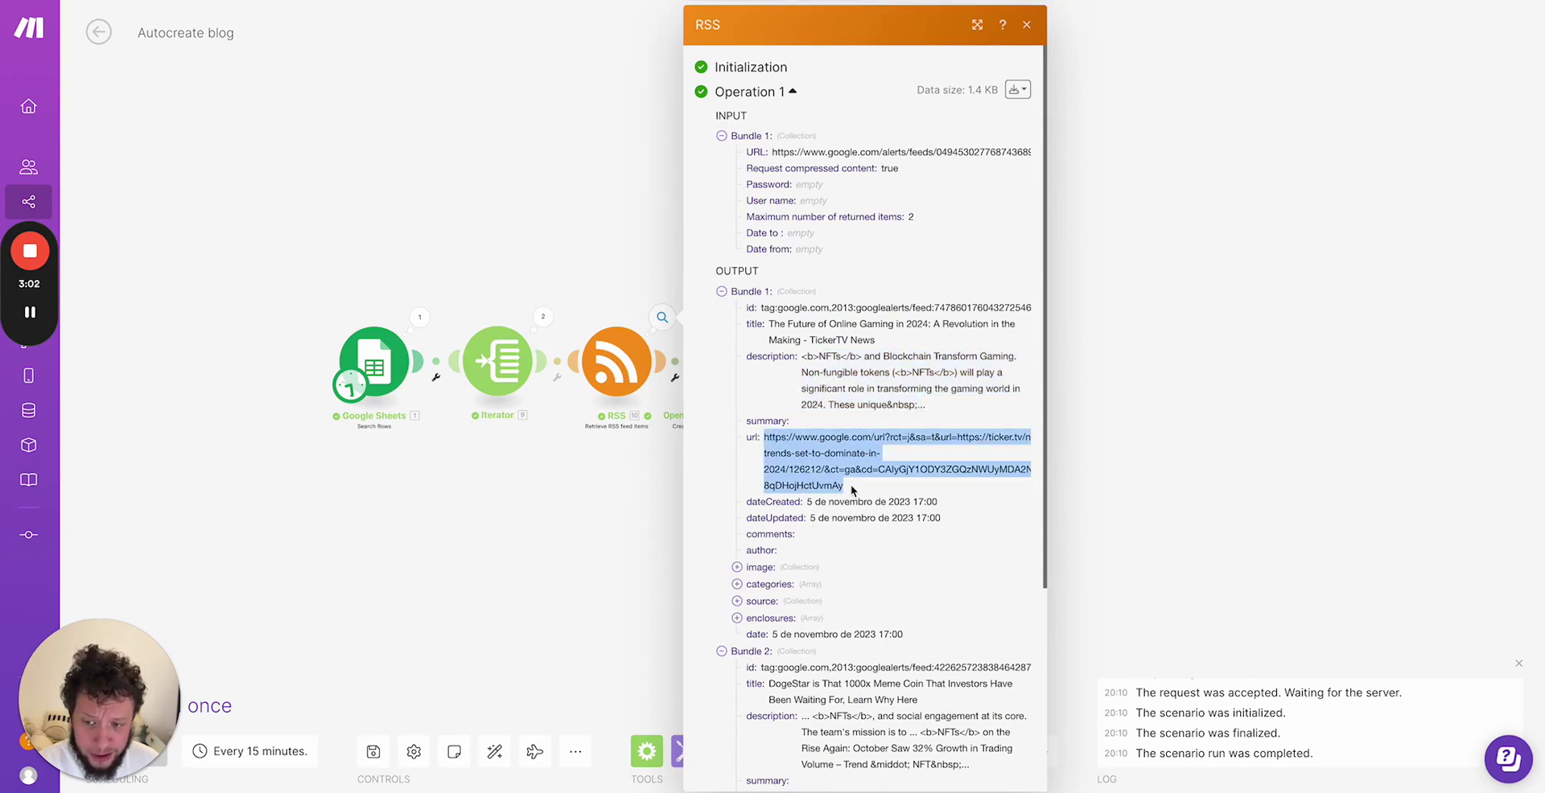
click(642, 552)
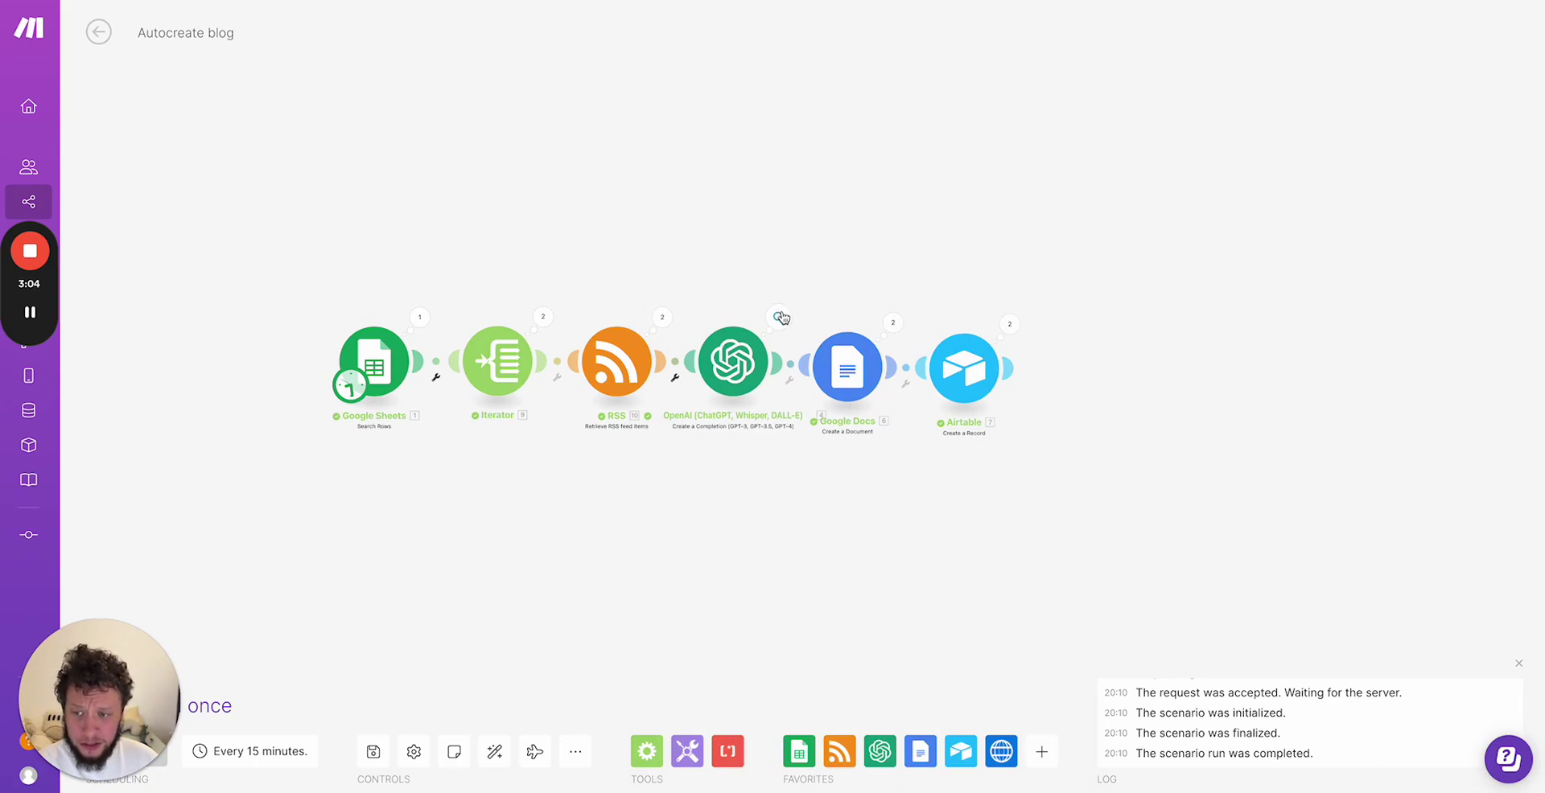
Step: Open the OpenAI module's settings and read the blog prompt in its message content
click(733, 358)
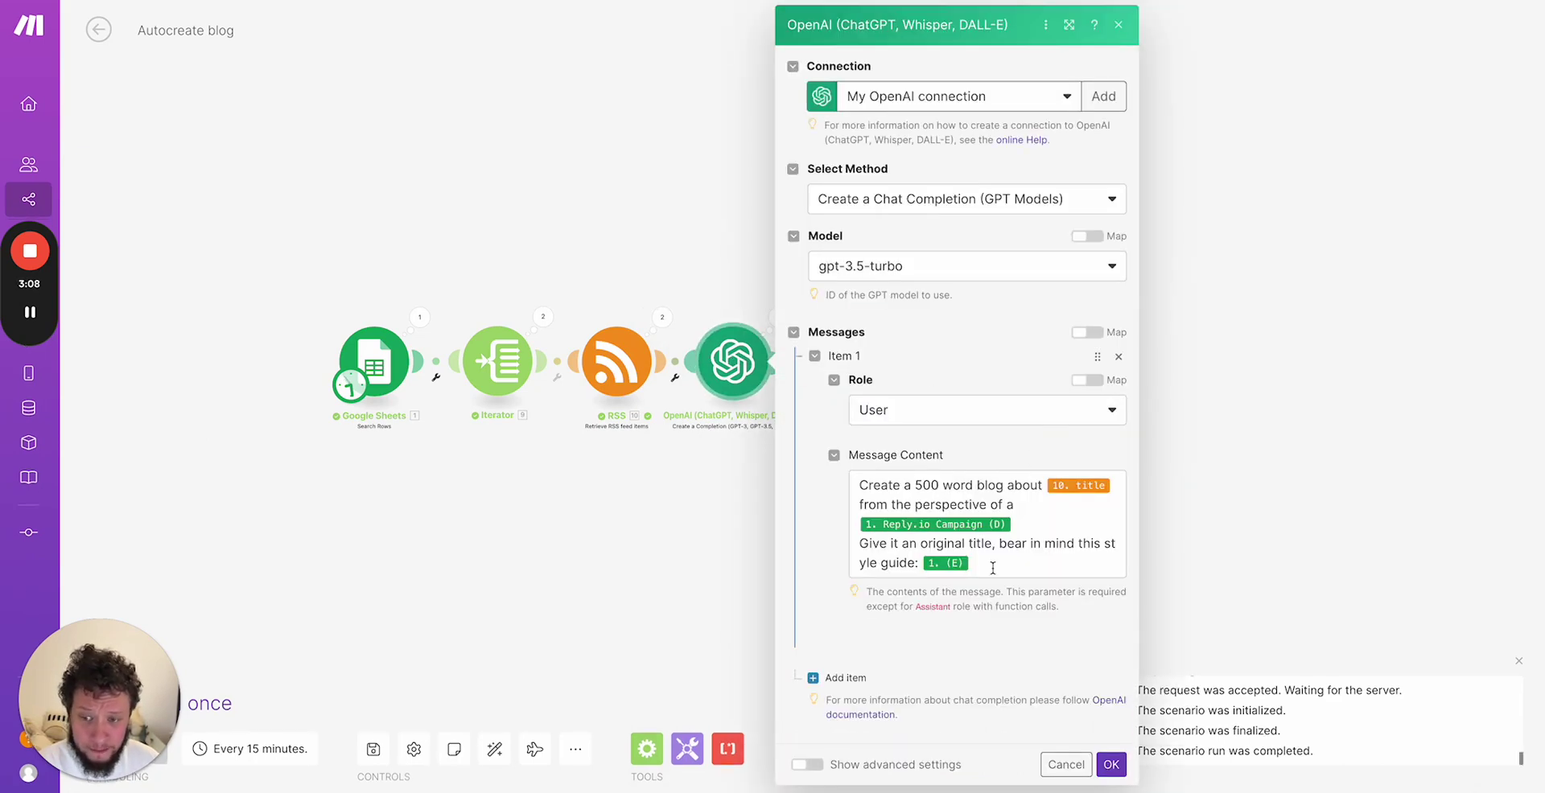
drag(993, 568, 850, 490)
click(853, 487)
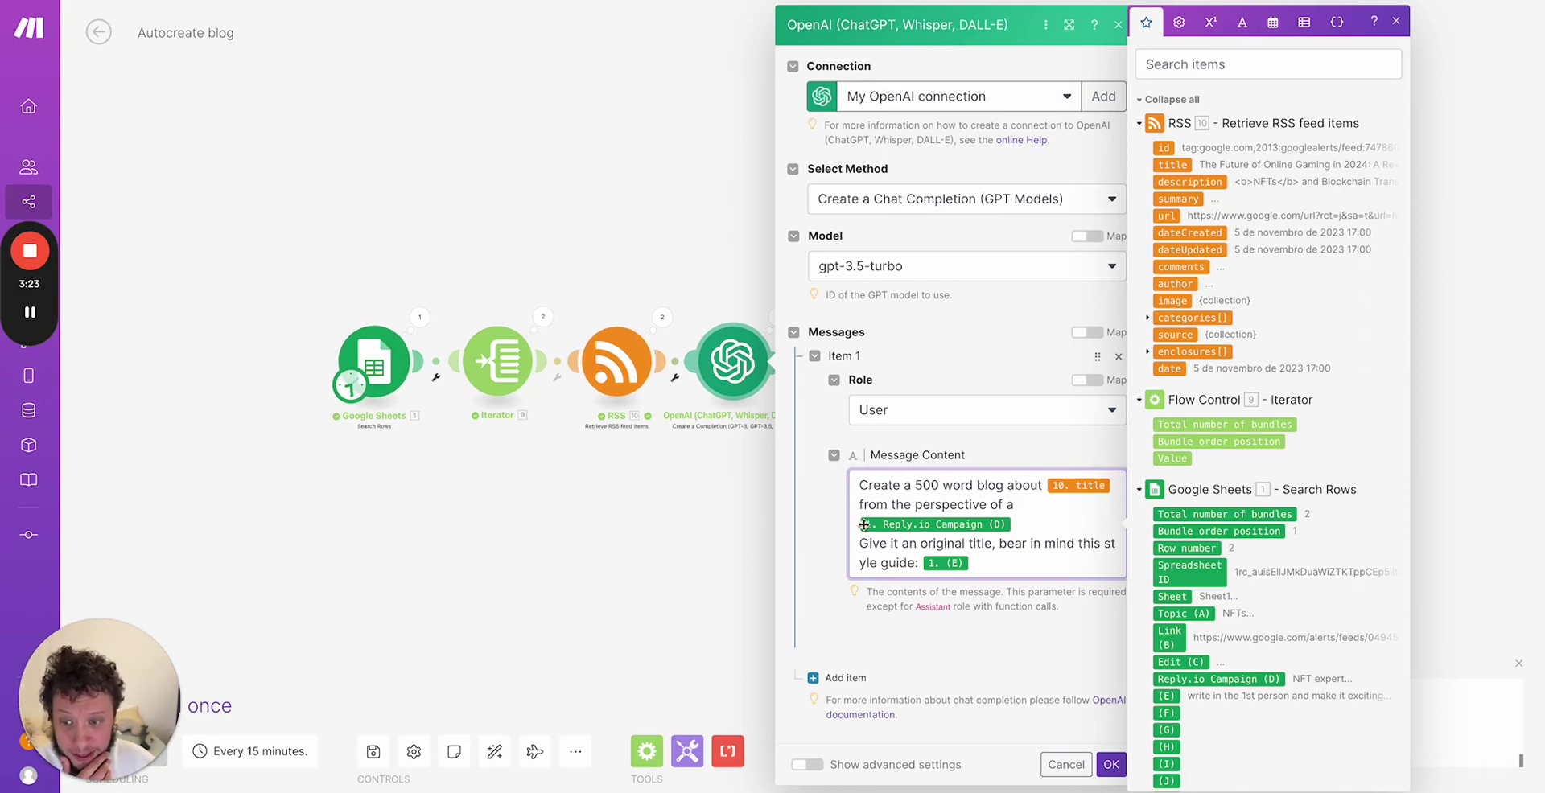
Step: Check the NFTs row's perspective in the Content Ideas spreadsheet and return to the OpenAI prompt in Make
click(350, 0)
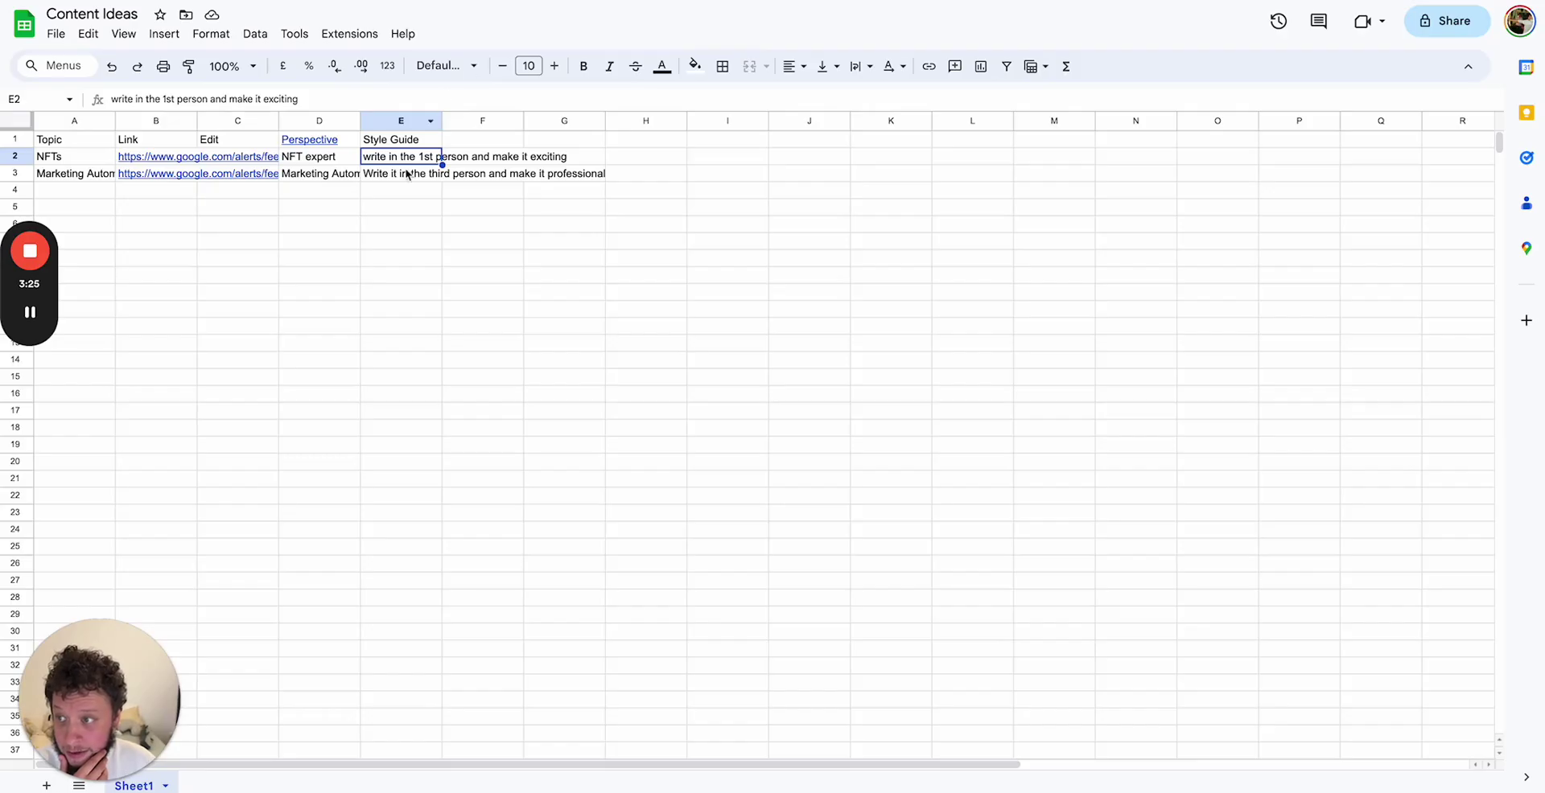
click(345, 156)
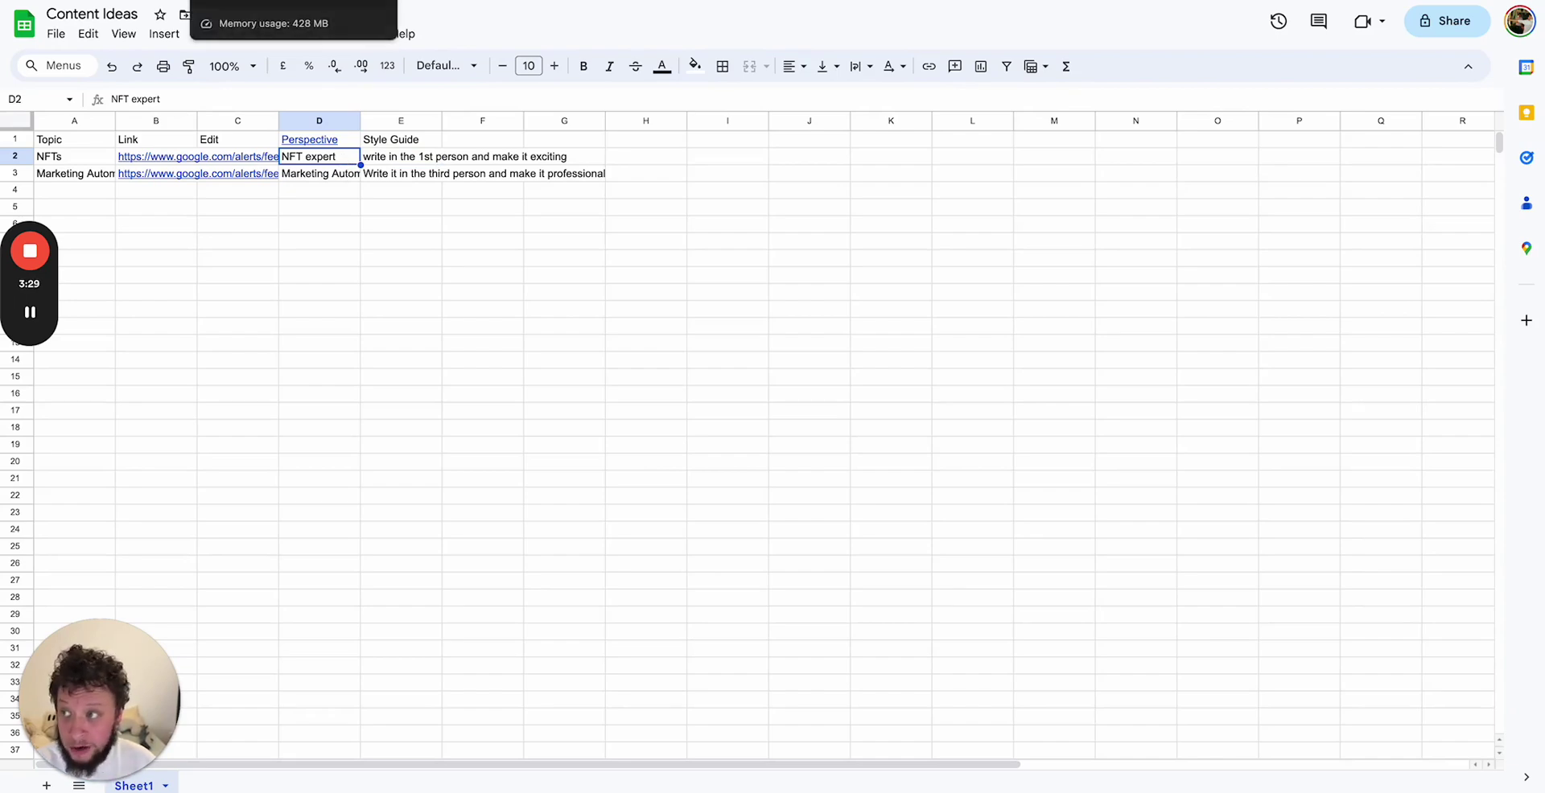
key(ctrl+shift+Tab)
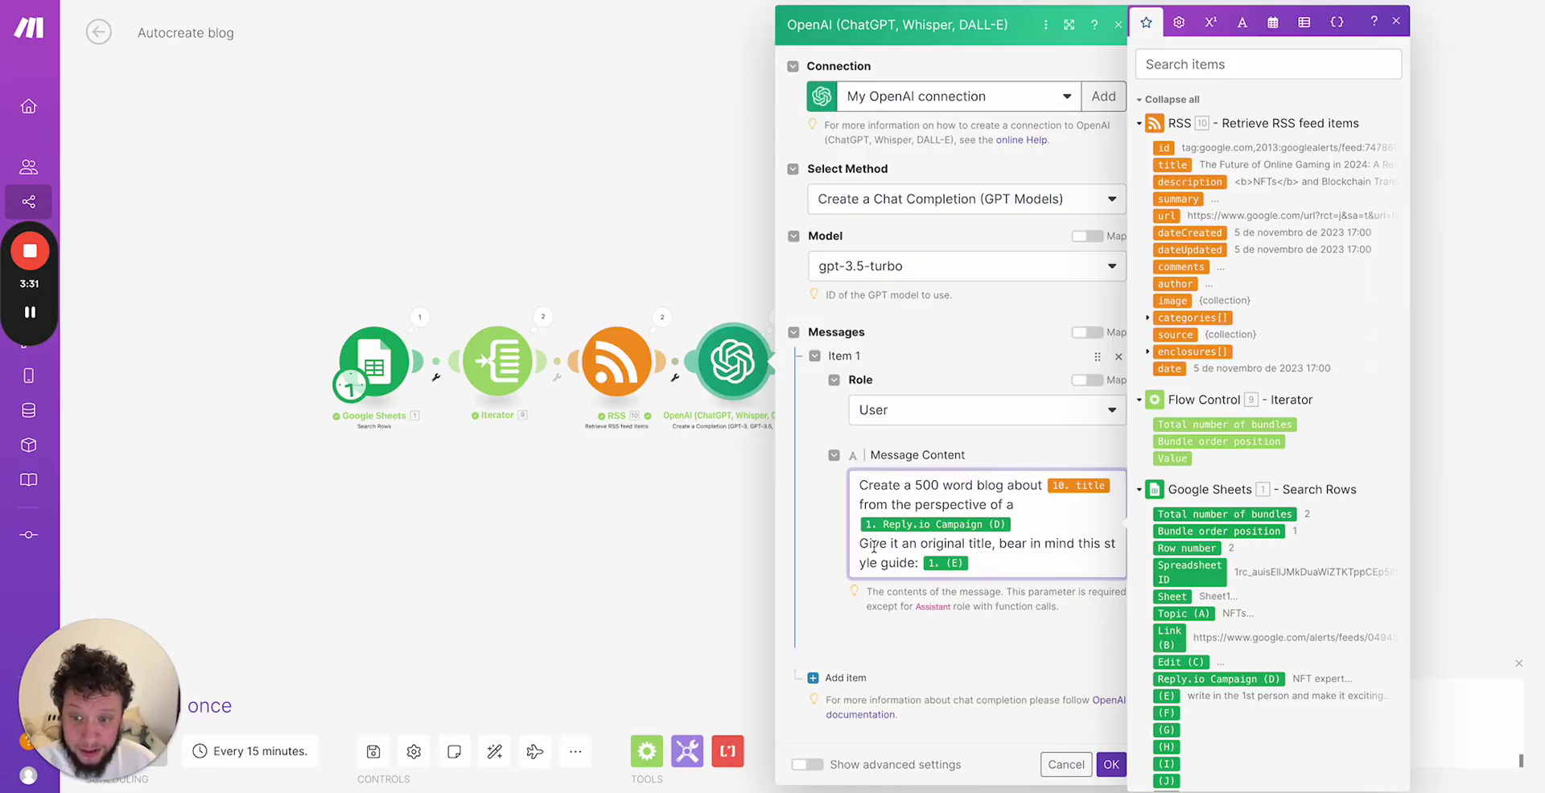
Step: Read the prompt's original title and style guide instruction and compare it with the Style Guide entries in the Content Ideas spreadsheet
drag(857, 544, 1034, 549)
click(1034, 548)
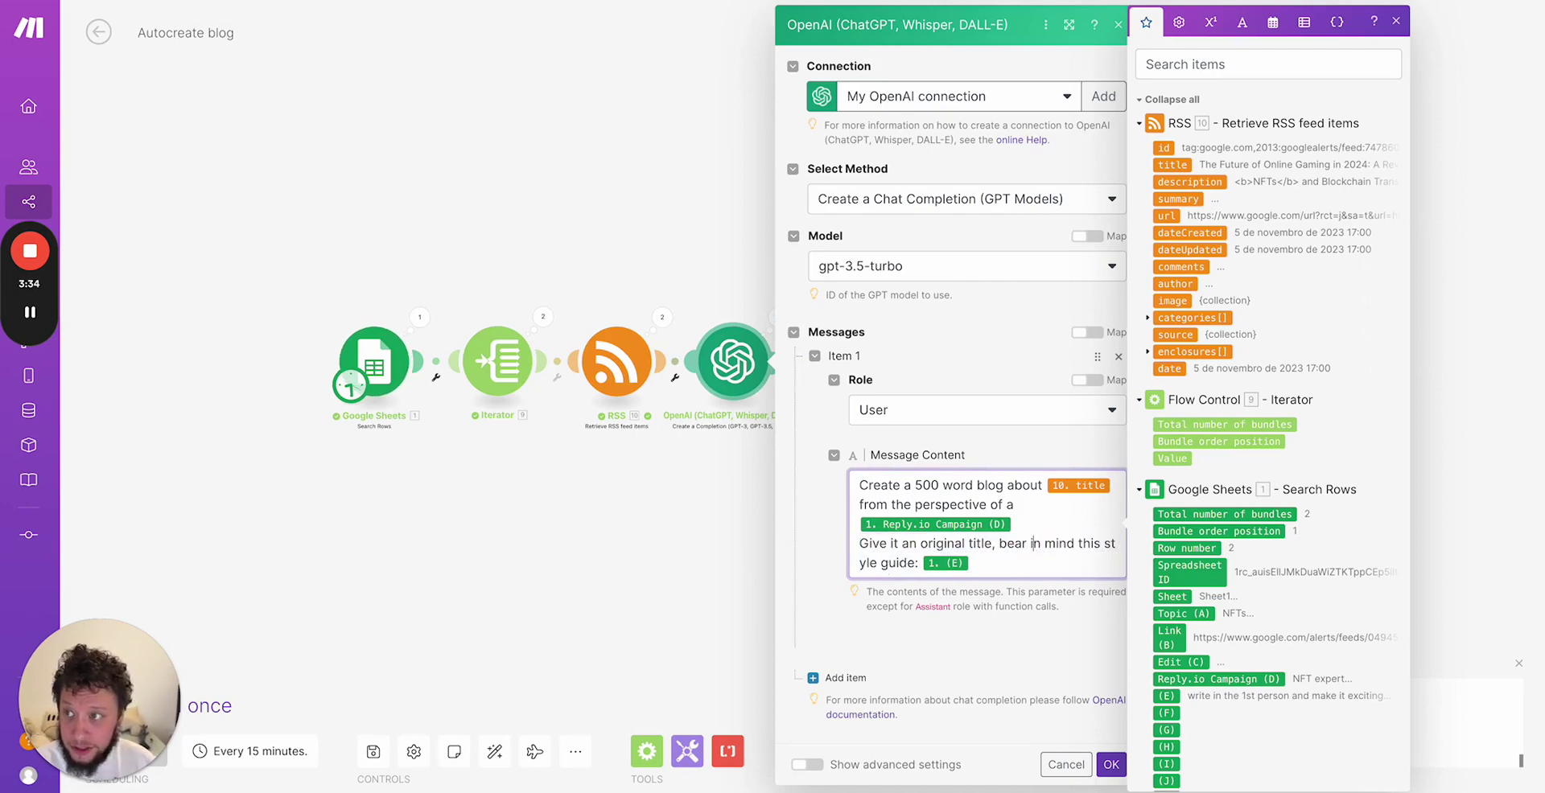
key(ctrl+Tab)
click(407, 156)
click(401, 177)
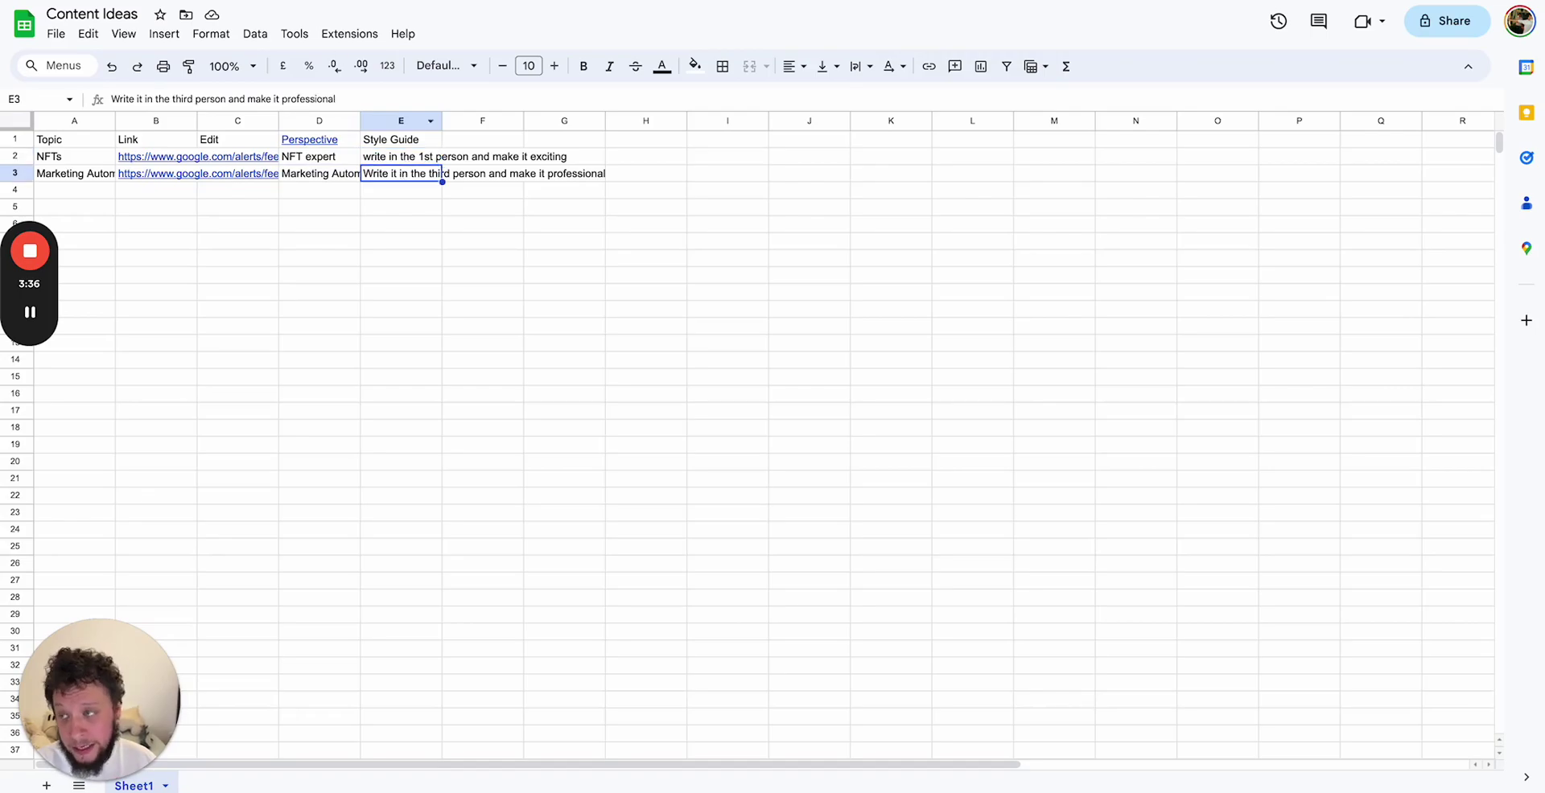
key(ctrl+Tab)
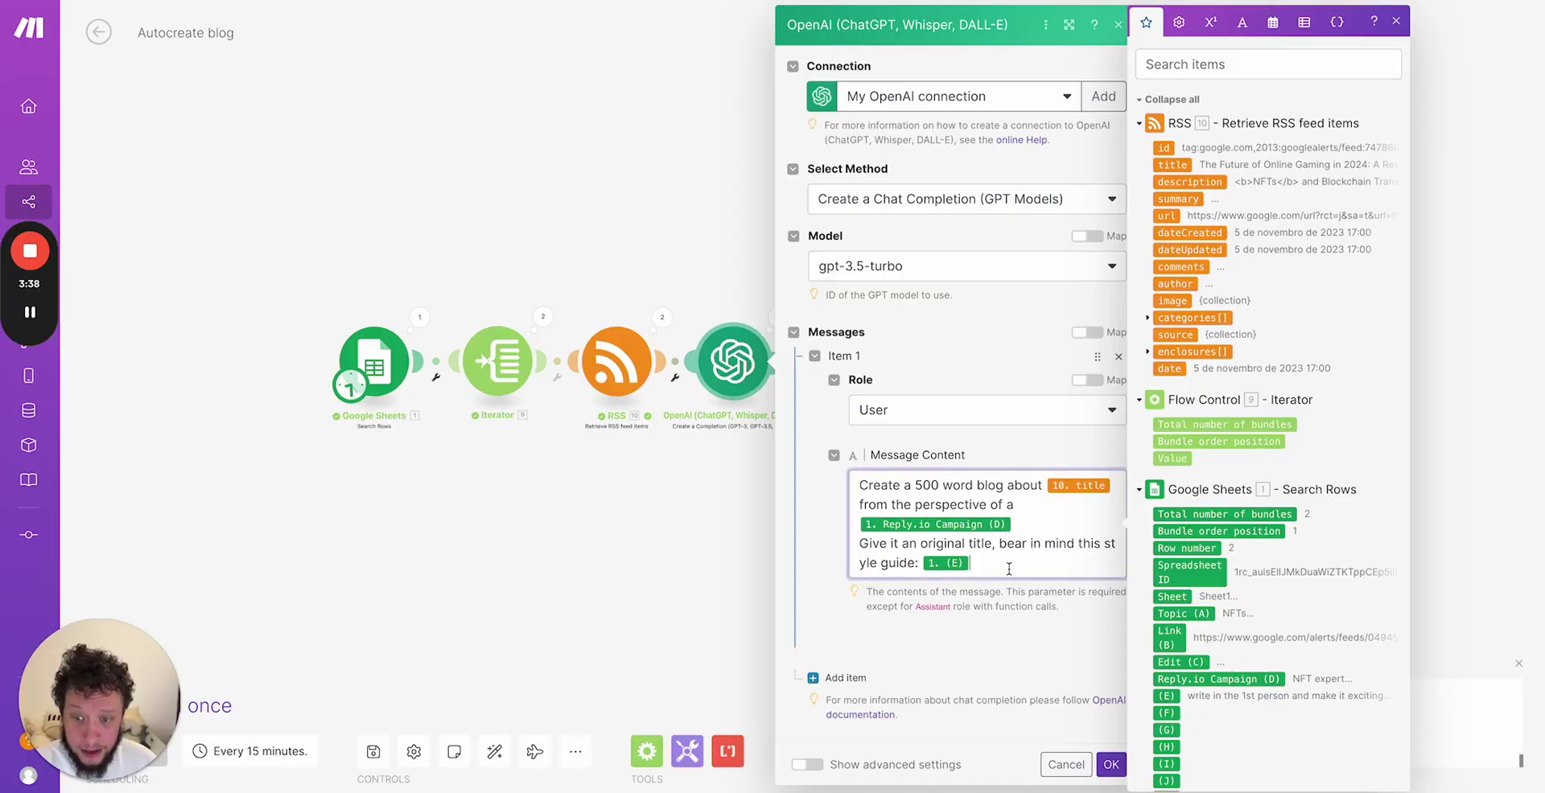
Step: Add the instruction "Use [RSS description] for added context" on a new line of the OpenAI blog prompt
key(Return)
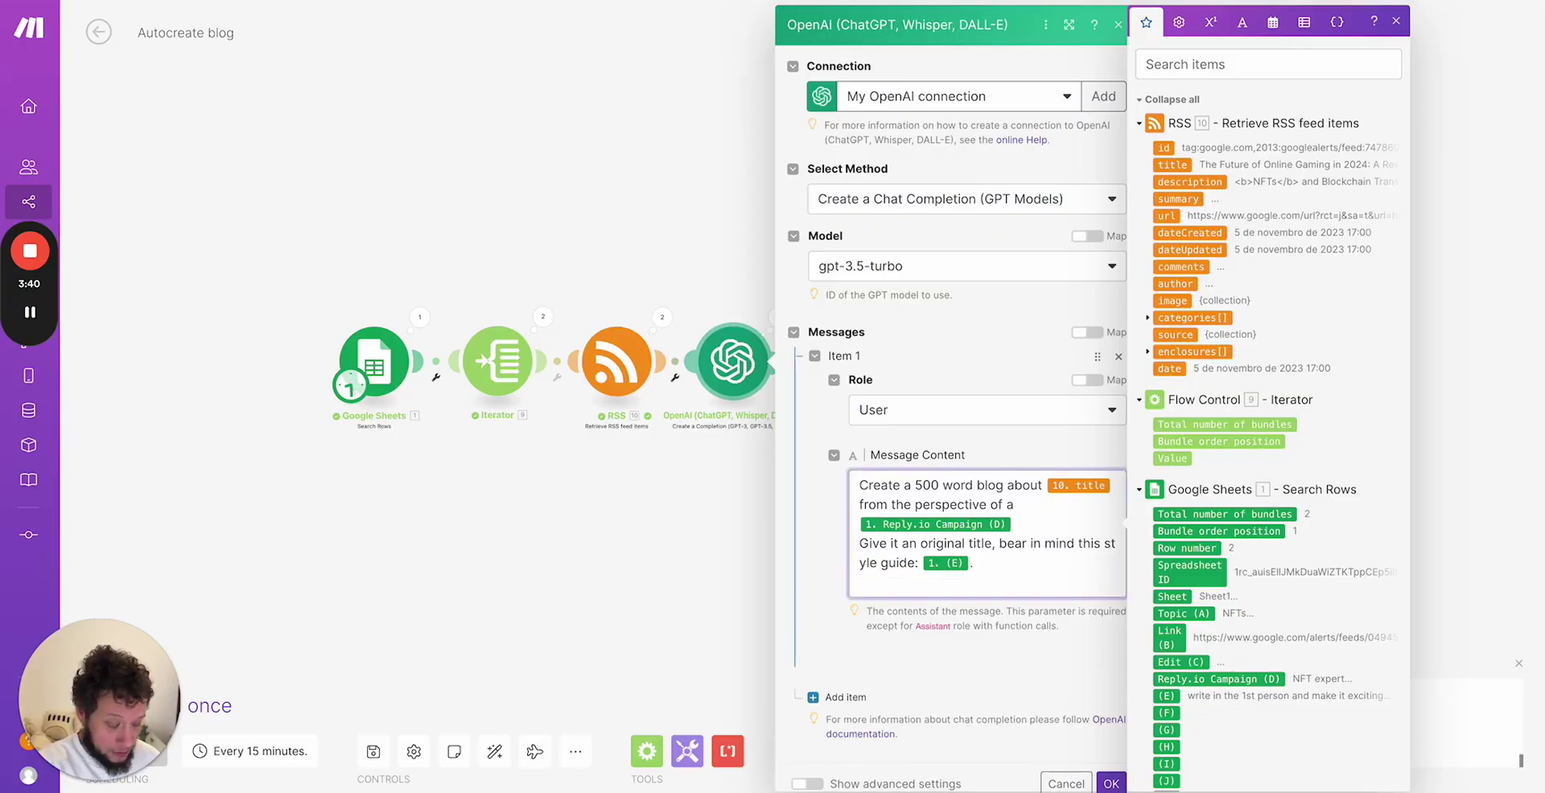
text(Use)
click(1189, 182)
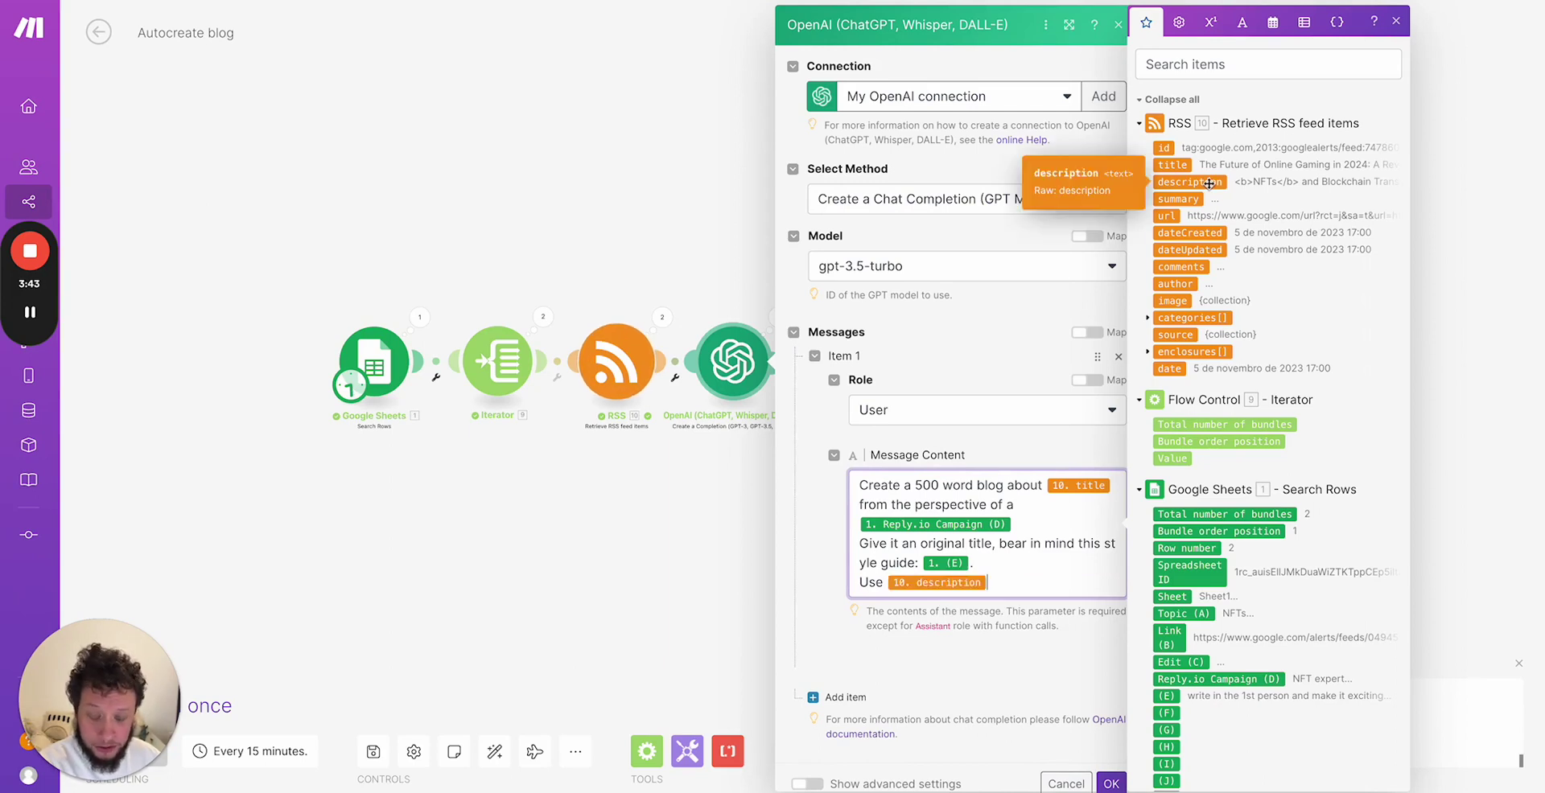
text(for added contex)
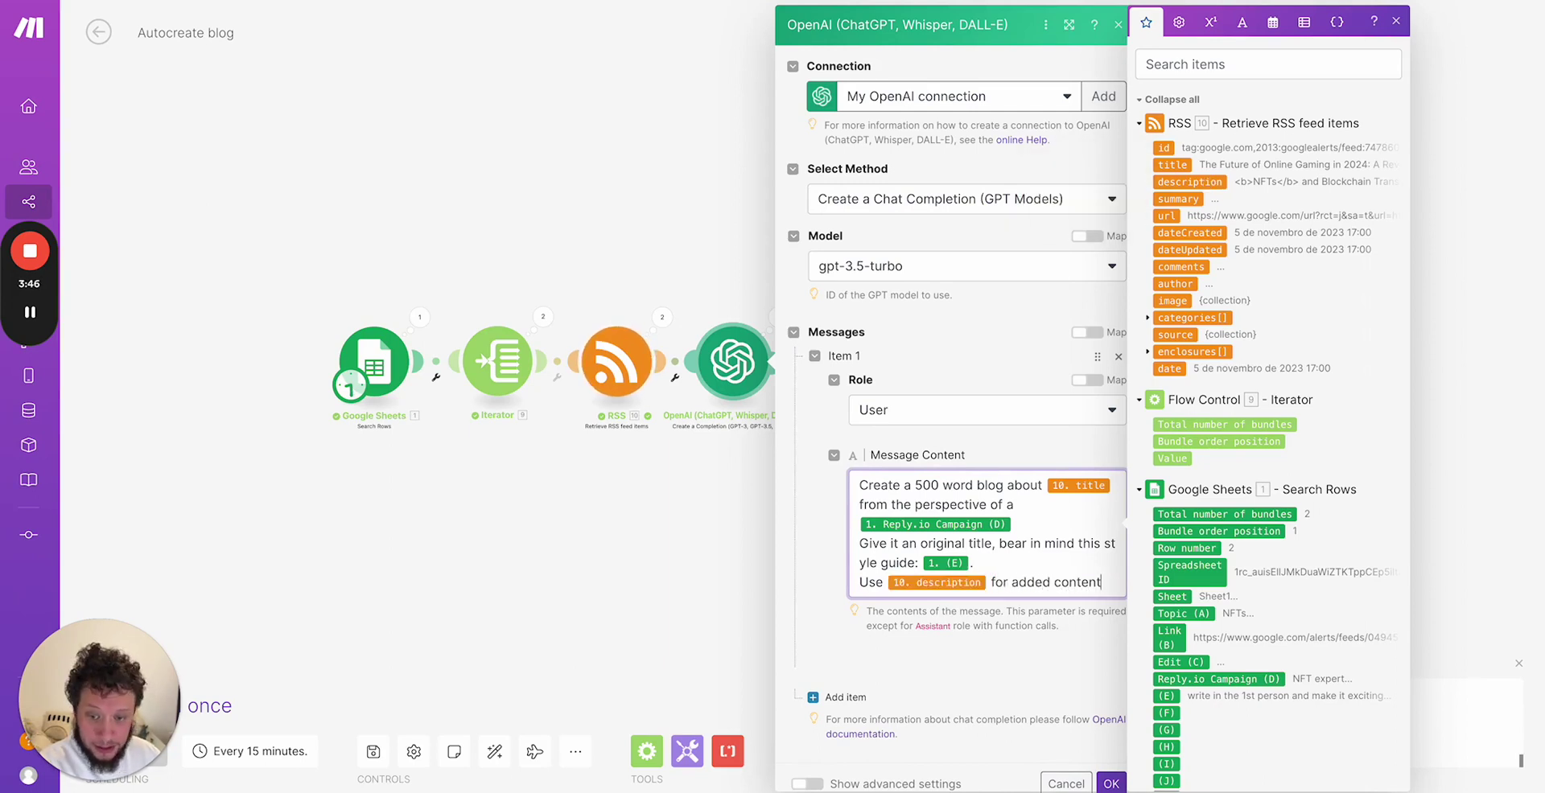
text(t)
key(Return)
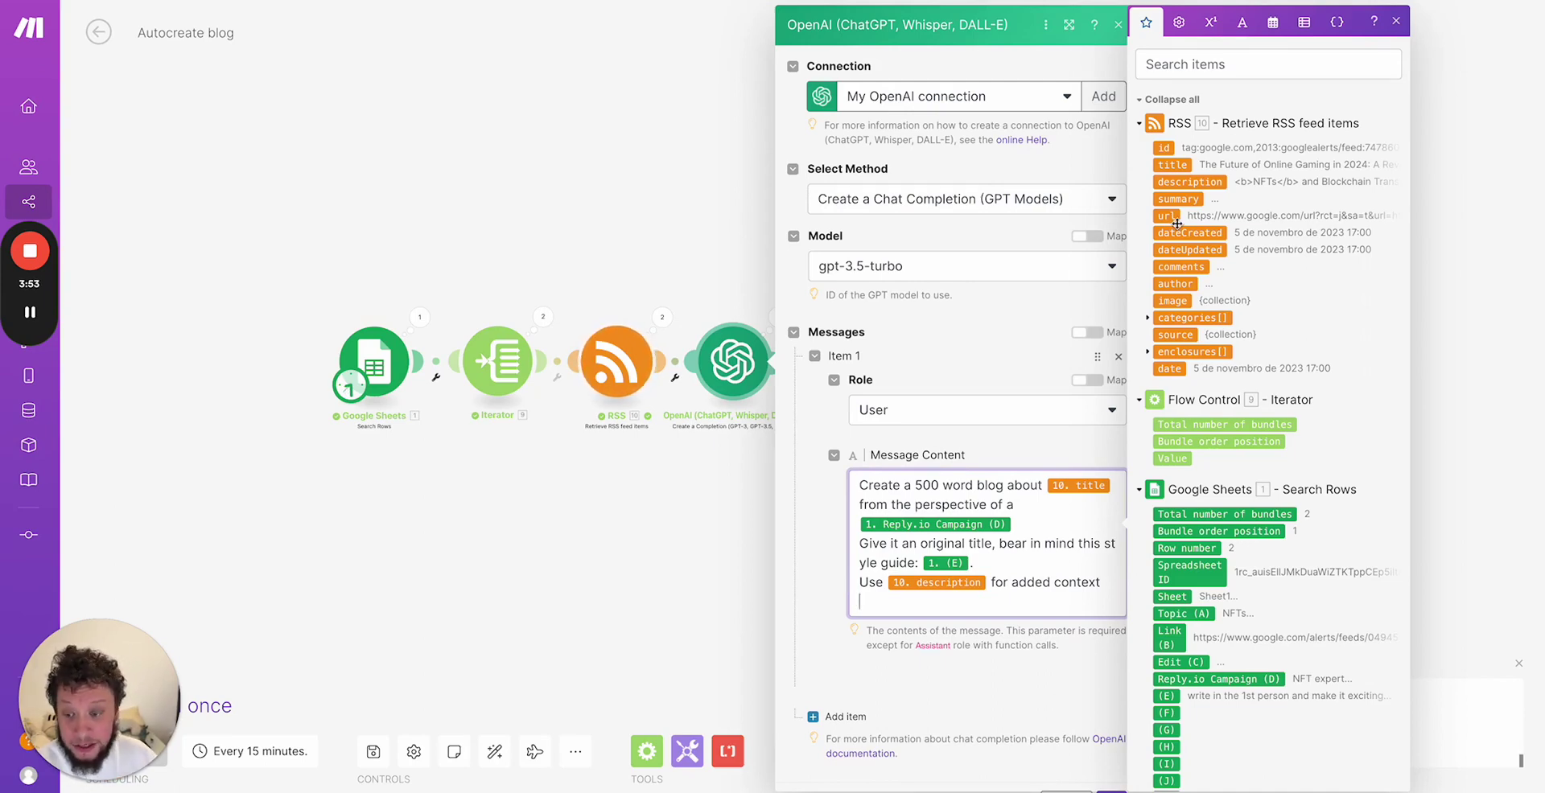
key(BackSpace)
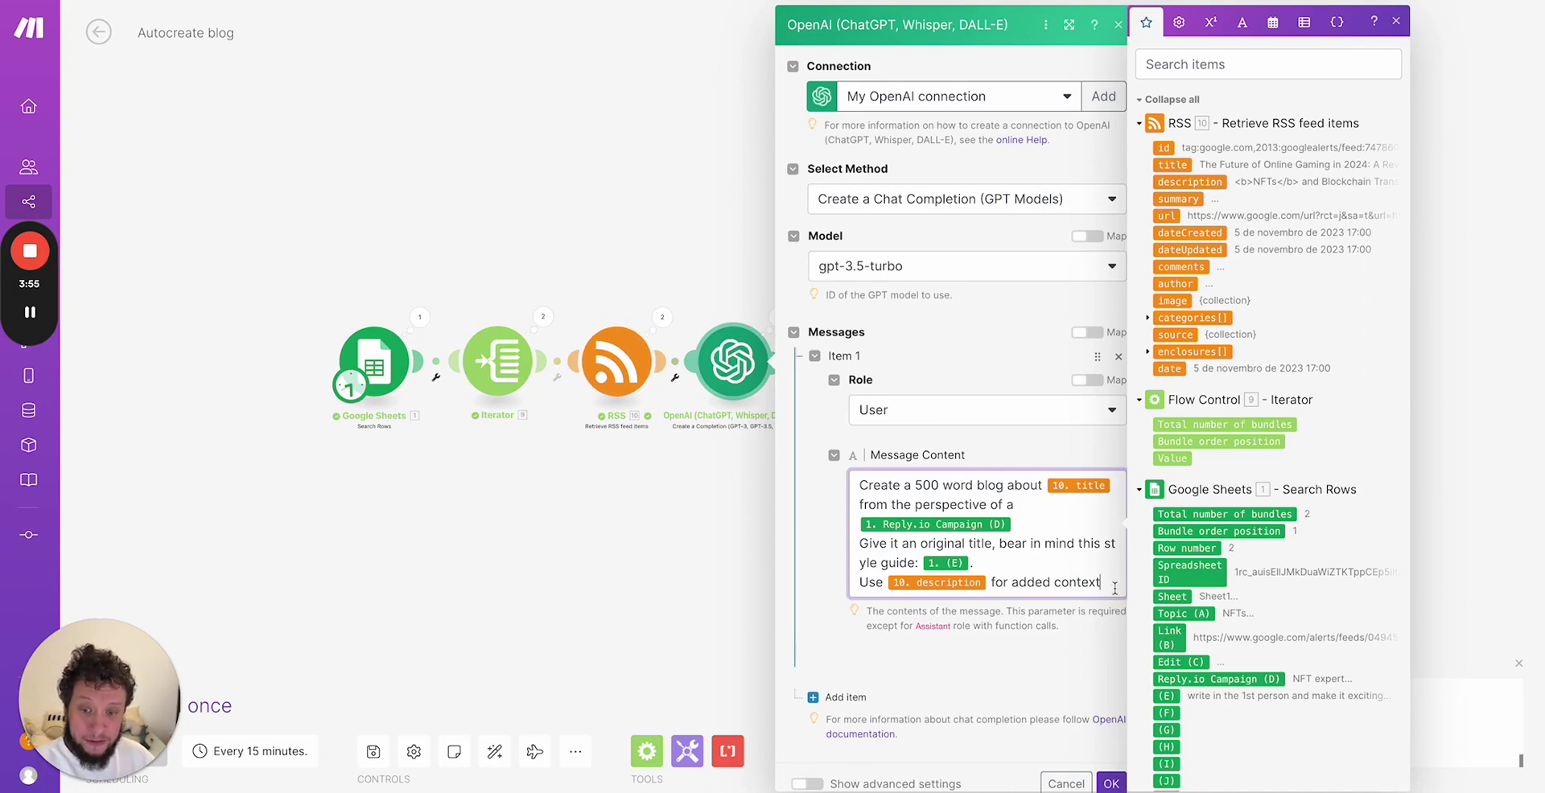
key(ctrl+a)
click(967, 492)
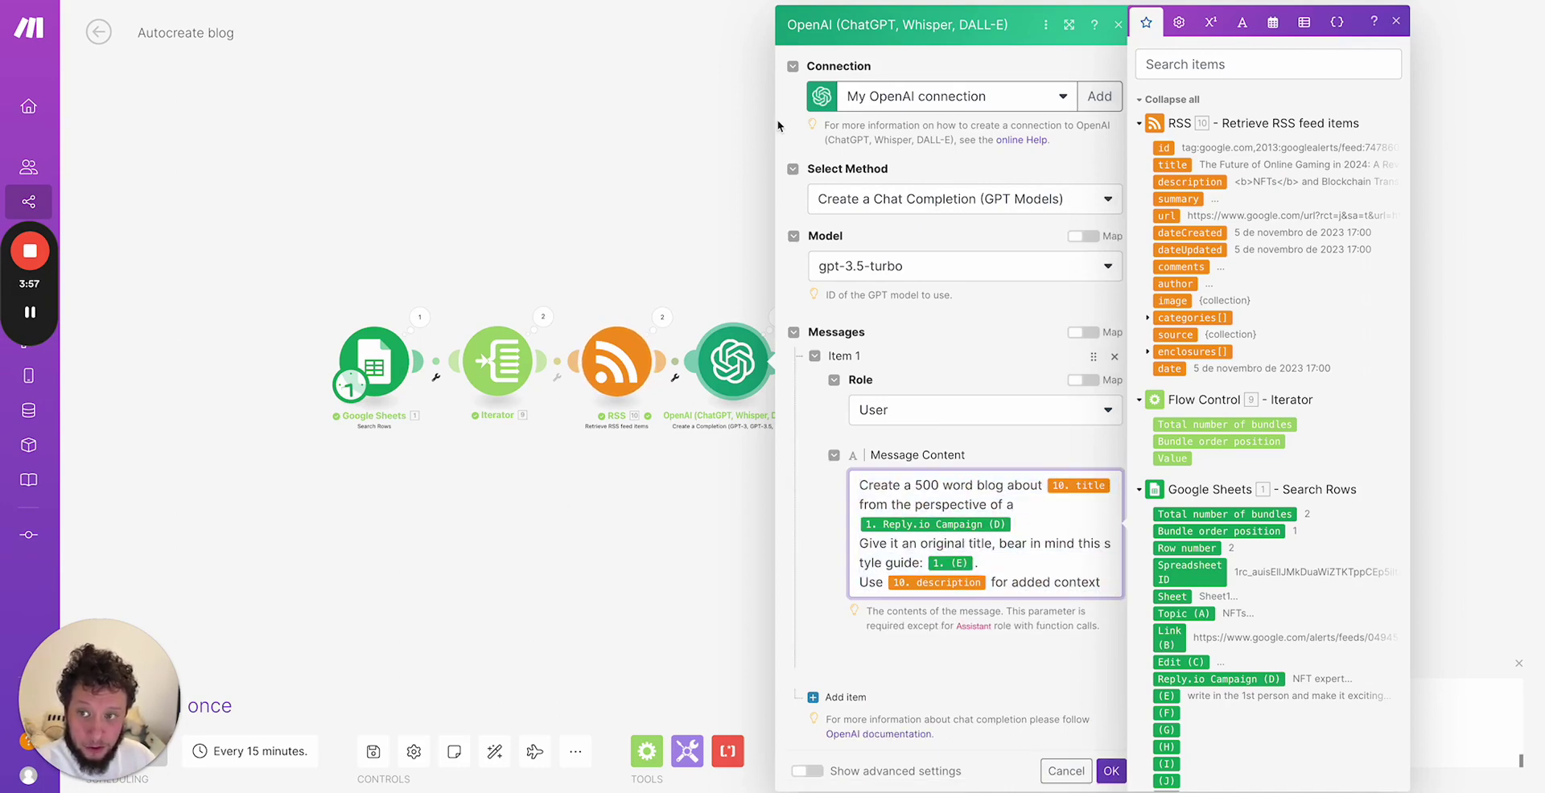
Step: Switch to the Content Ideas spreadsheet and add an "Article length" header in column F, beside Style Guide
key(ctrl+Tab)
click(472, 126)
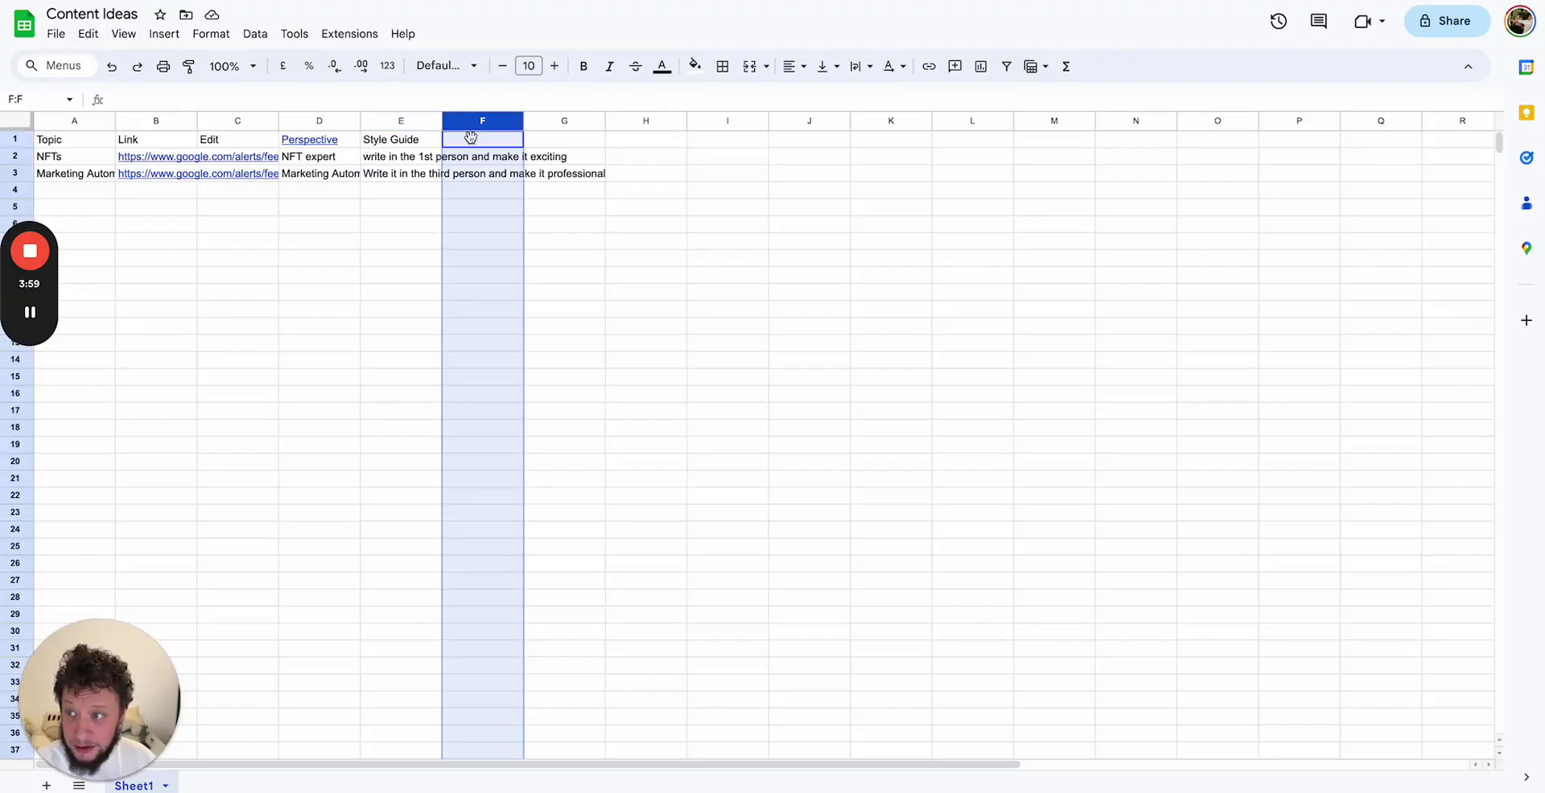
click(480, 146)
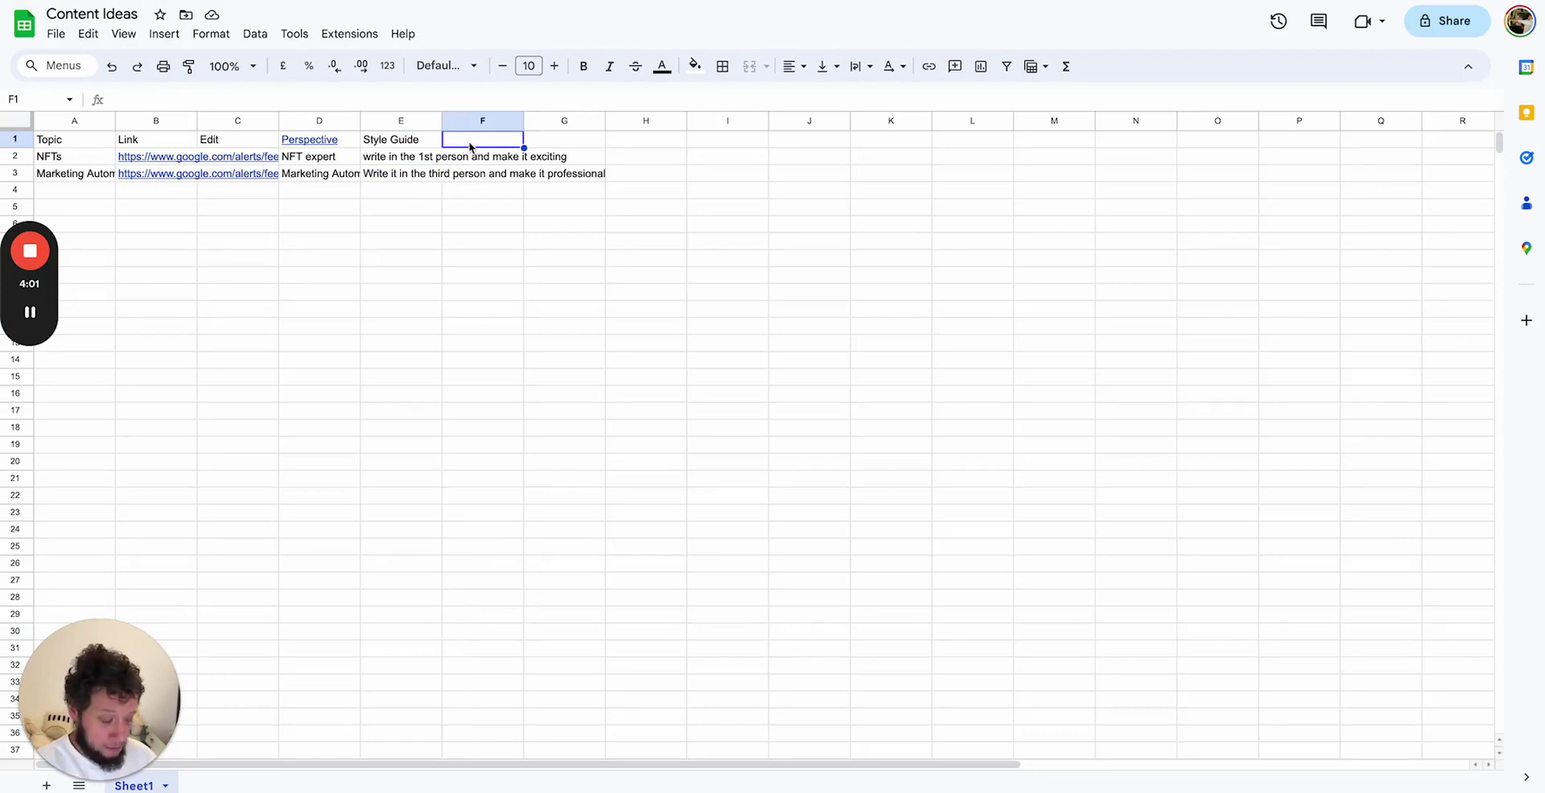
text(Pro,pt)
key(BackSpace)
key(BackSpace)
key(BackSpace)
key(BackSpace)
text(Article length)
key(Return)
Step: Enter an article length of 500 for the NFTs row and 1000 for the marketing automation row
text(500)
key(Return)
text(1000)
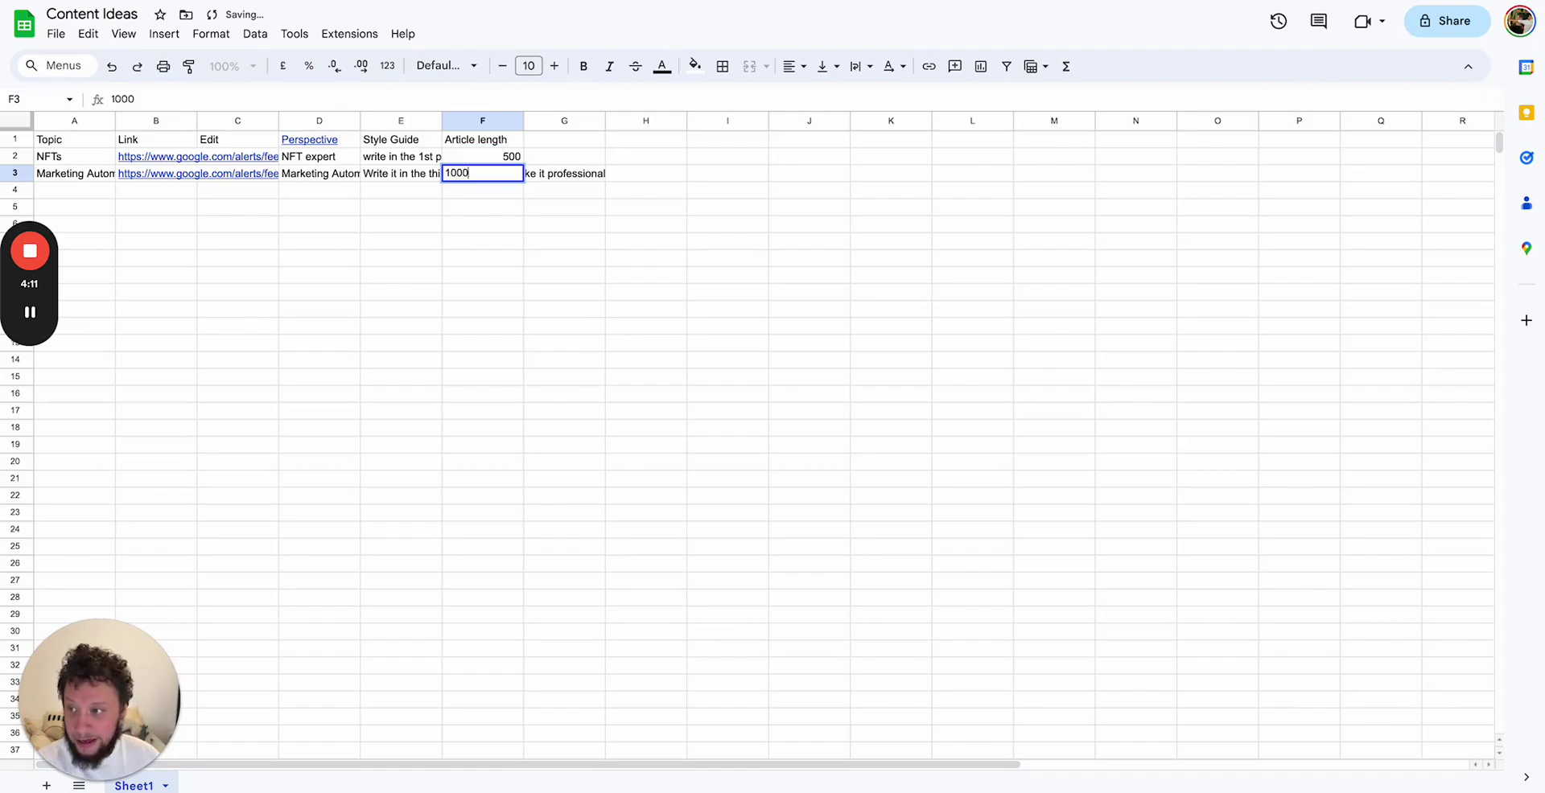
key(Return)
Step: Return to Make and try replacing the prompt's 500 word count with the column F value, closing the OpenAI settings without saving
key(ctrl+Tab)
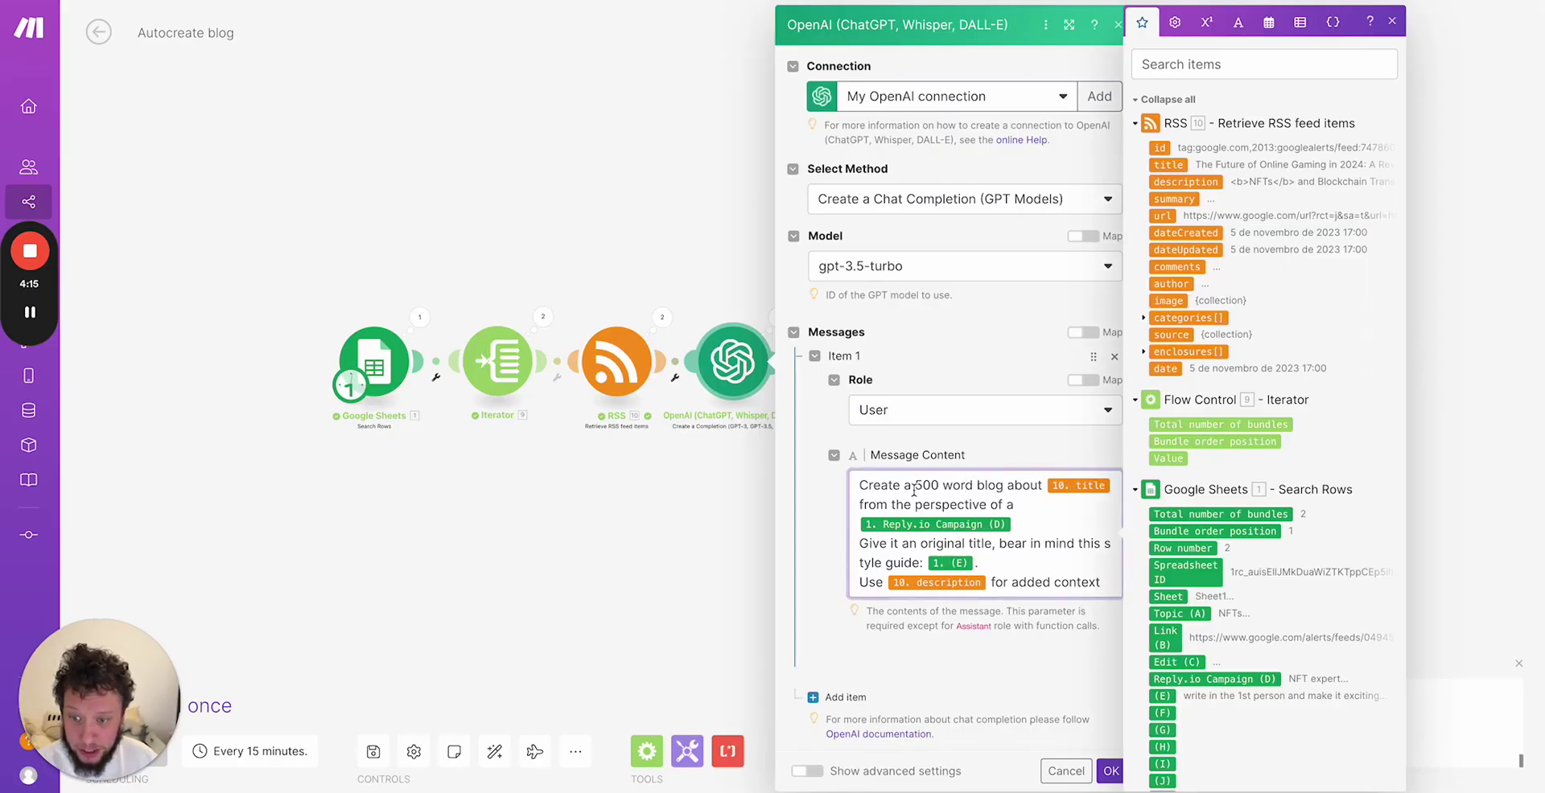
mouse_move(914, 488)
mouse_down()
mouse_move(957, 487)
mouse_move(933, 485)
mouse_up()
key(BackSpace)
scroll(1162, 590, down, 2)
drag(1162, 590, 966, 485)
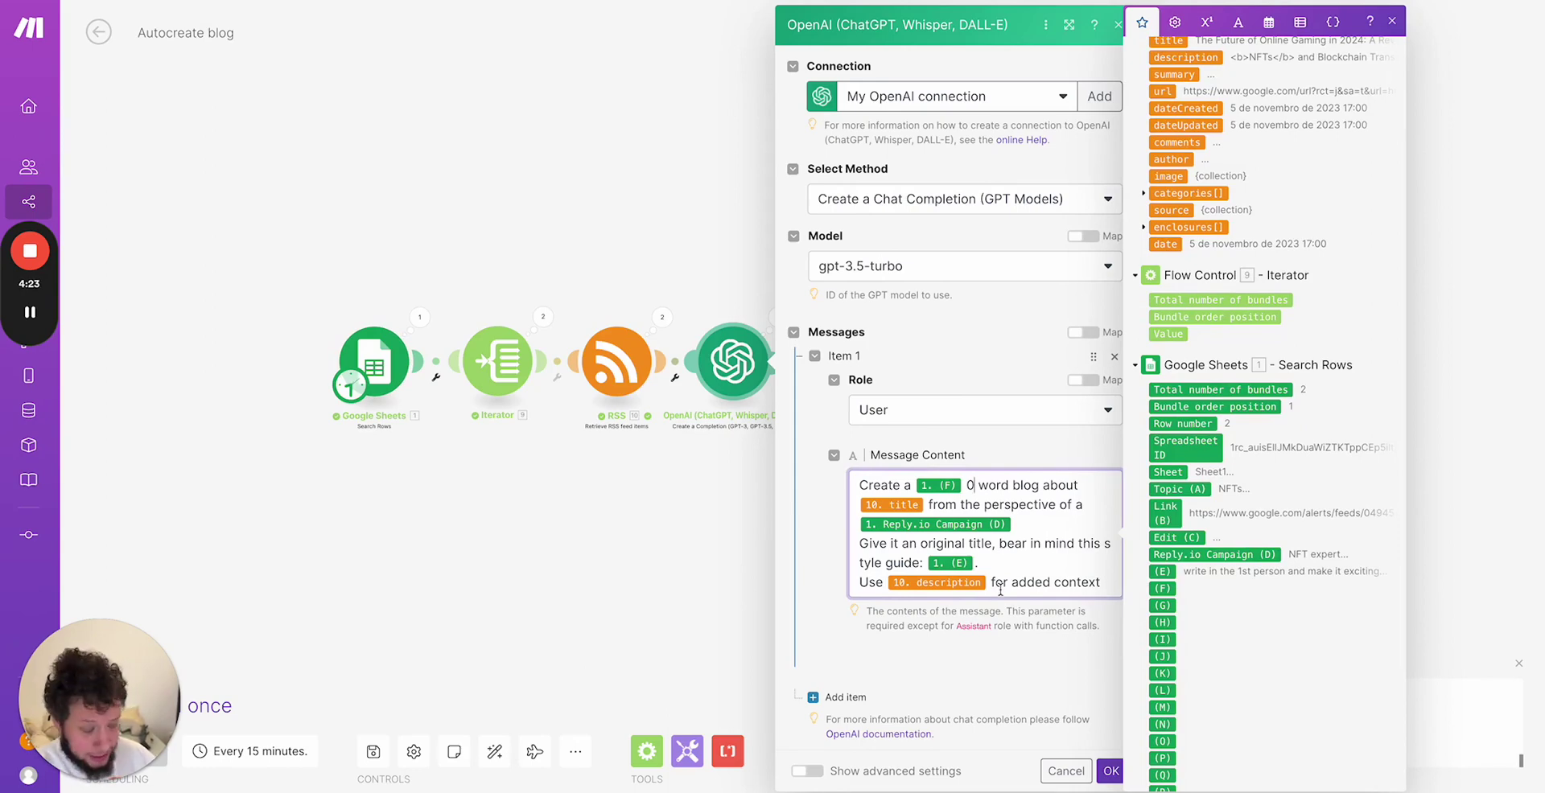
click(1069, 774)
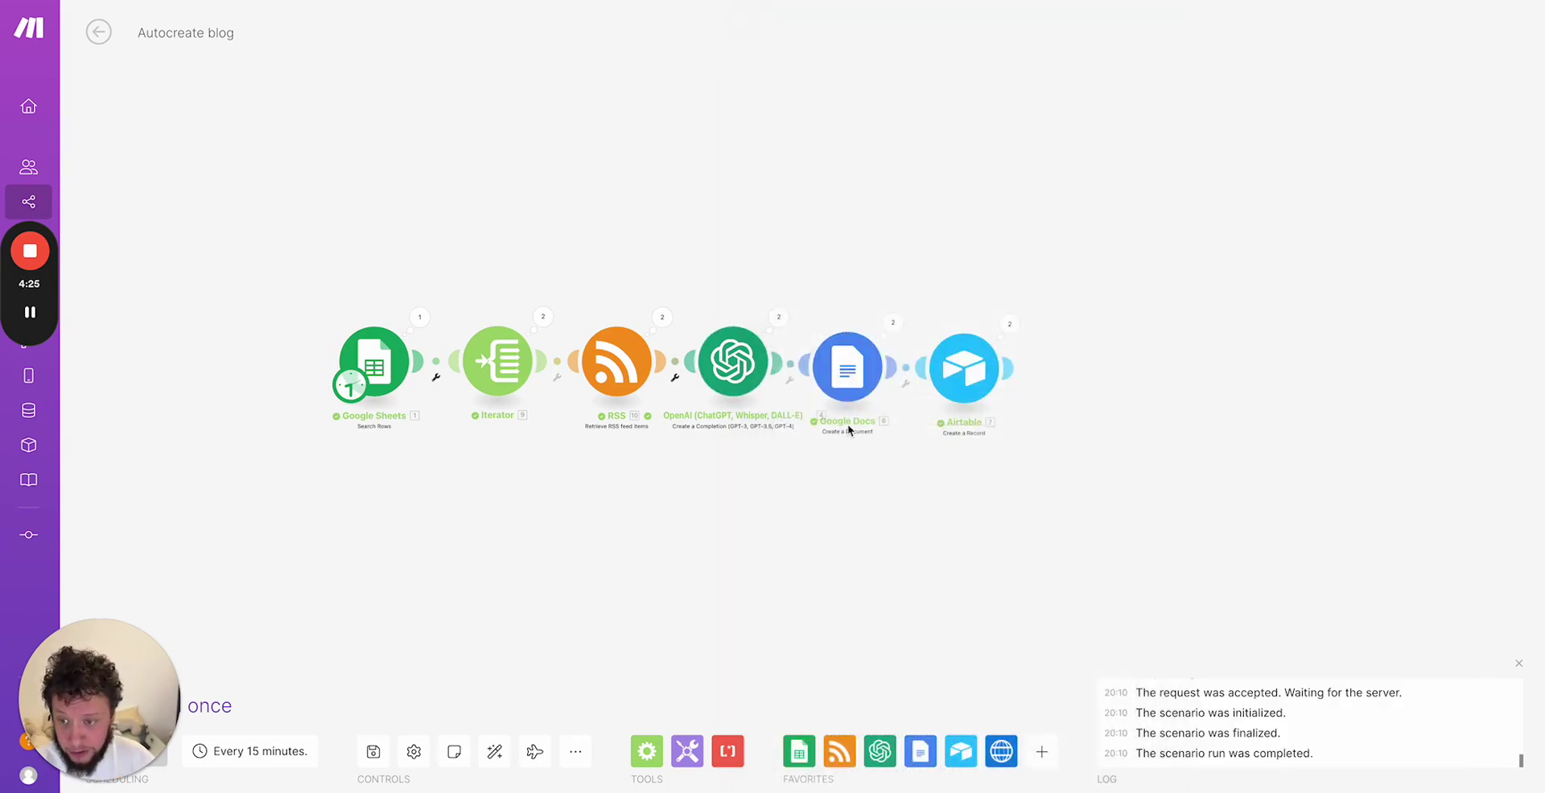
Step: Read the generated message content in the output of the OpenAI module's Operation 2 run results
click(778, 317)
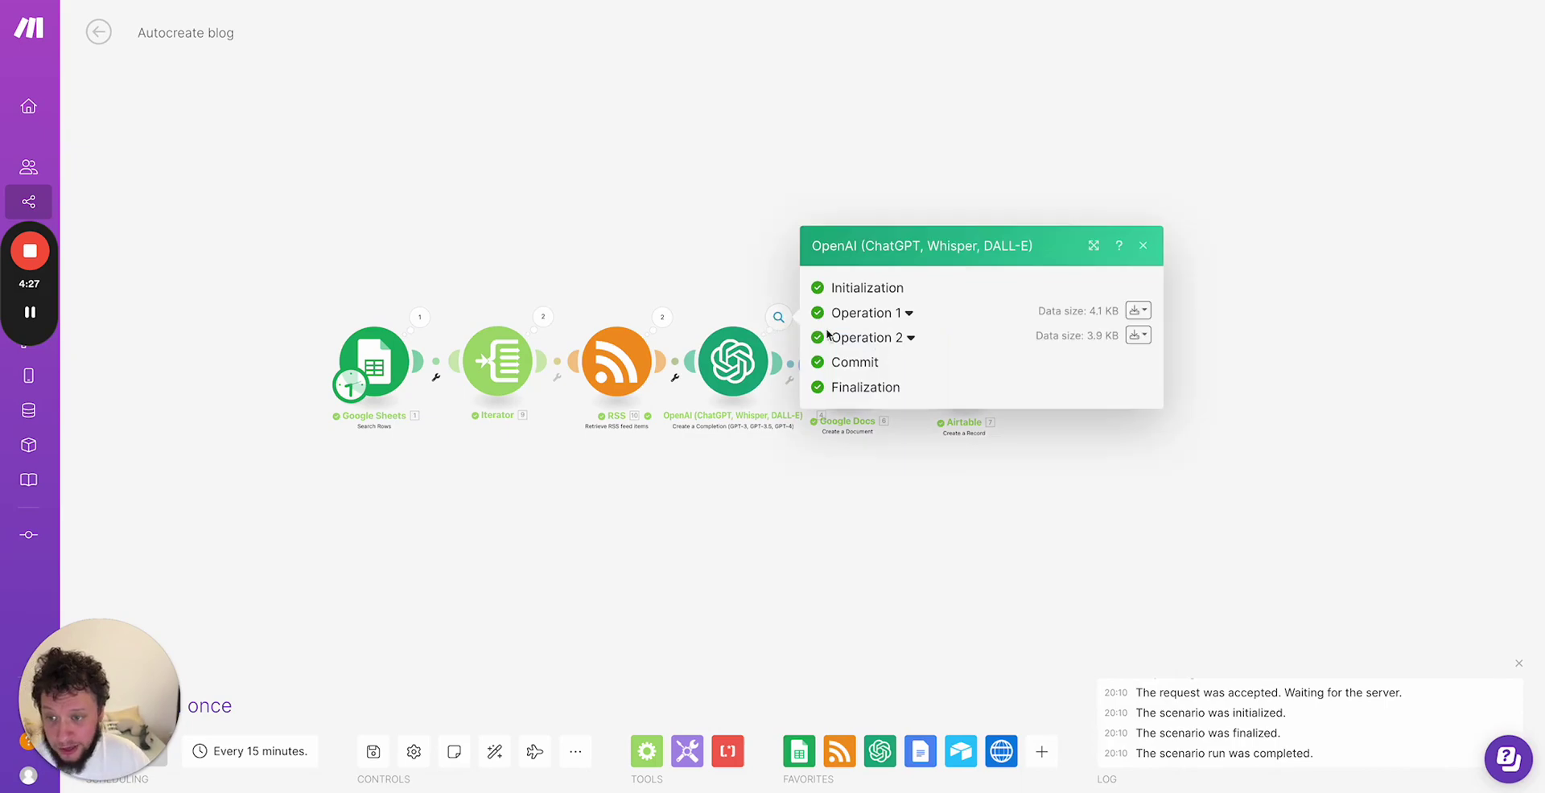
click(887, 341)
click(892, 438)
click(905, 447)
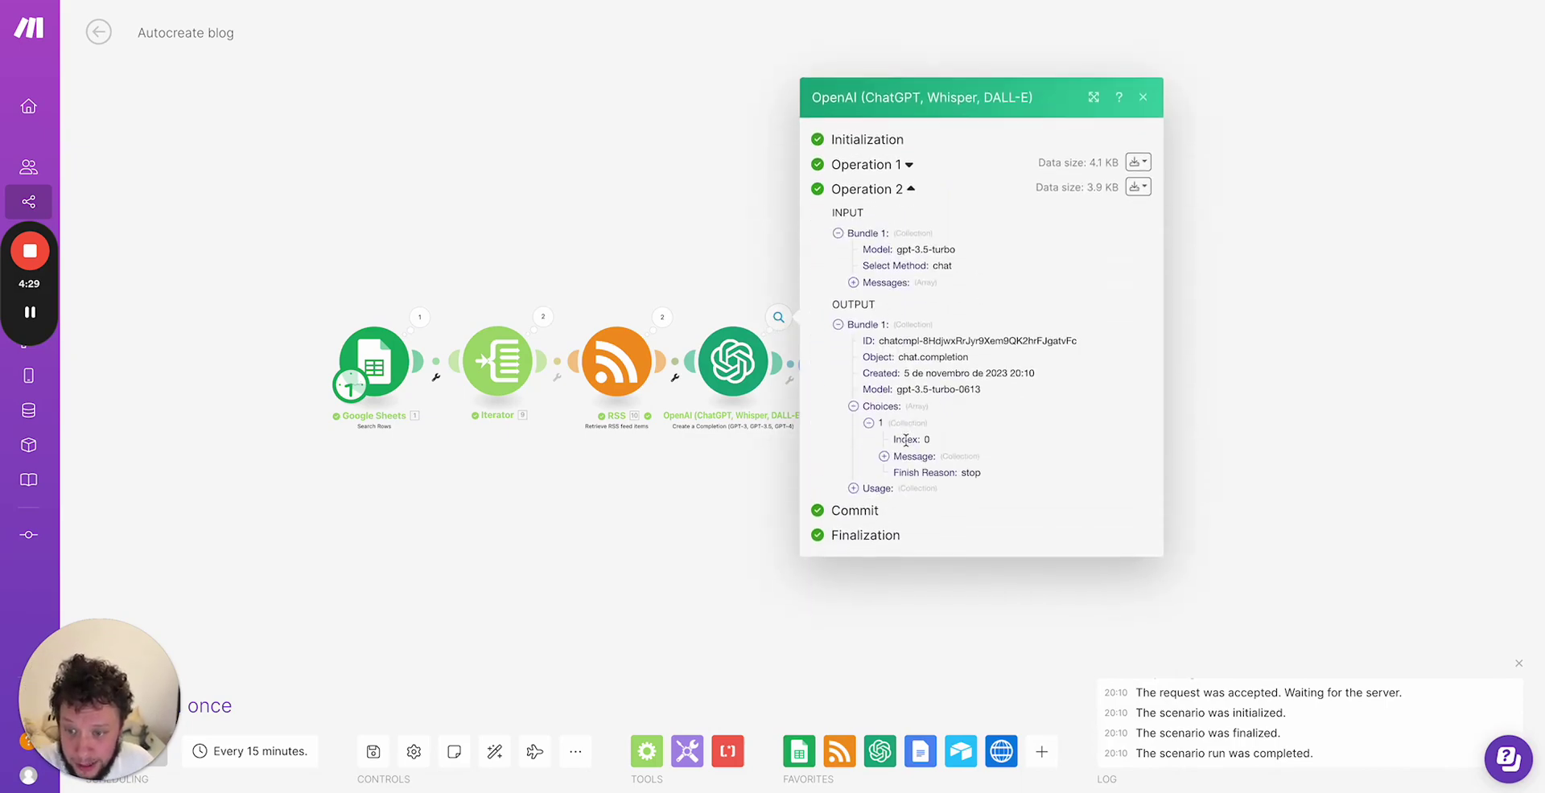
click(913, 455)
click(933, 467)
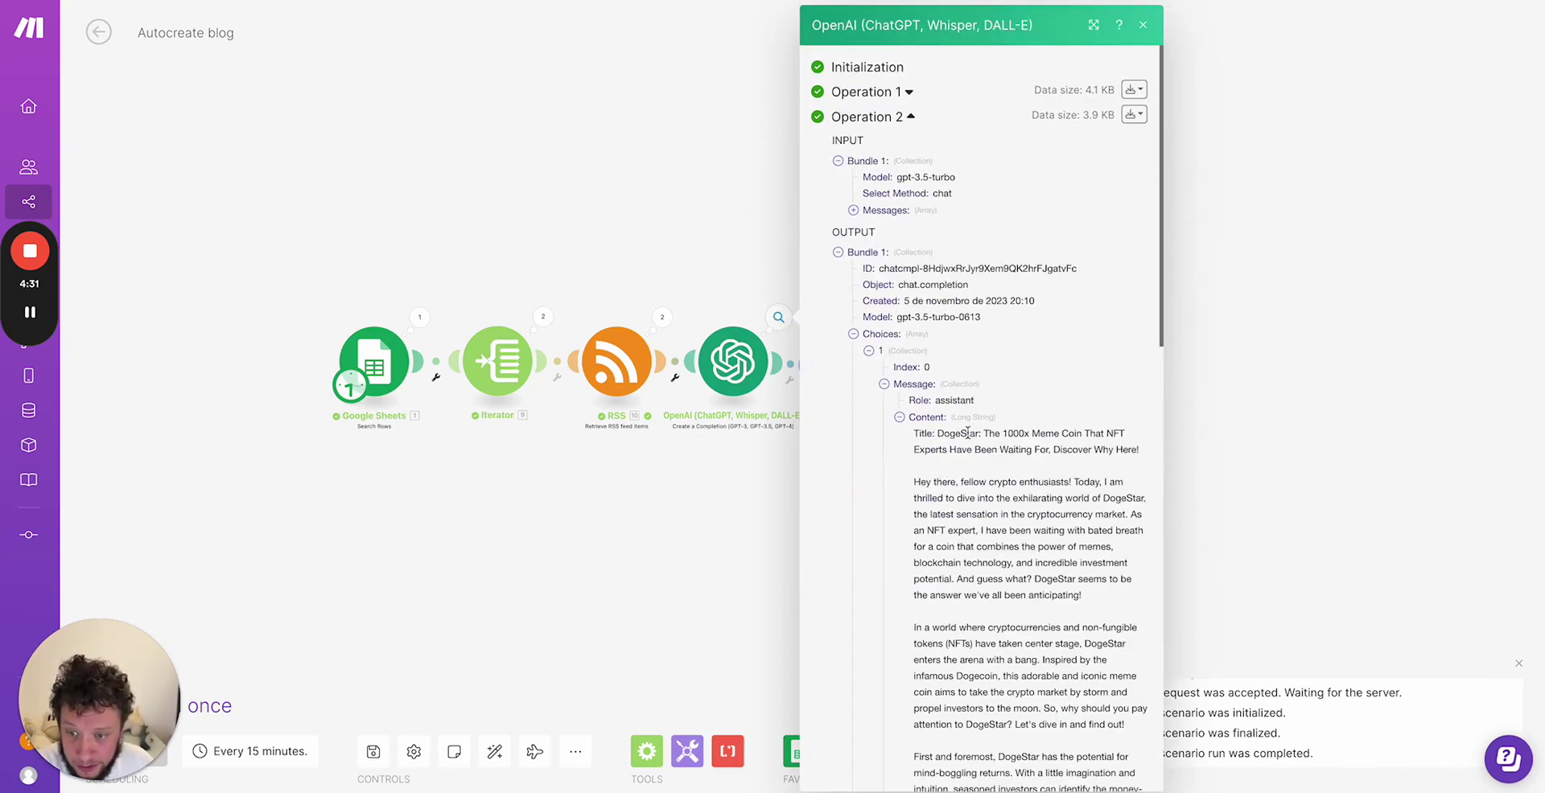
scroll(965, 439, down, 8)
click(1306, 421)
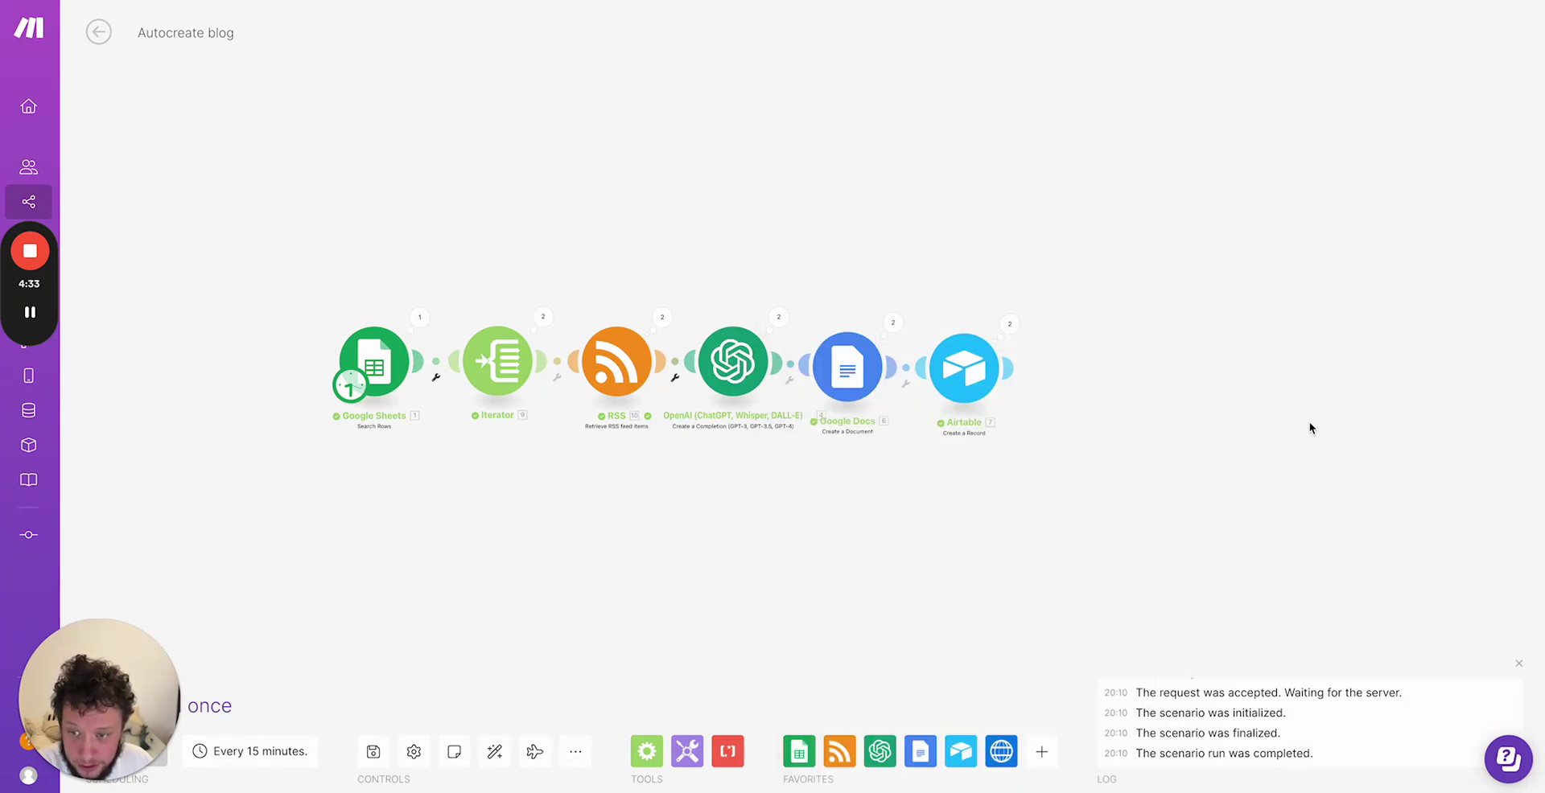
Step: Review the Google Docs module's document name, content and folder settings, leaving them as they are
click(848, 367)
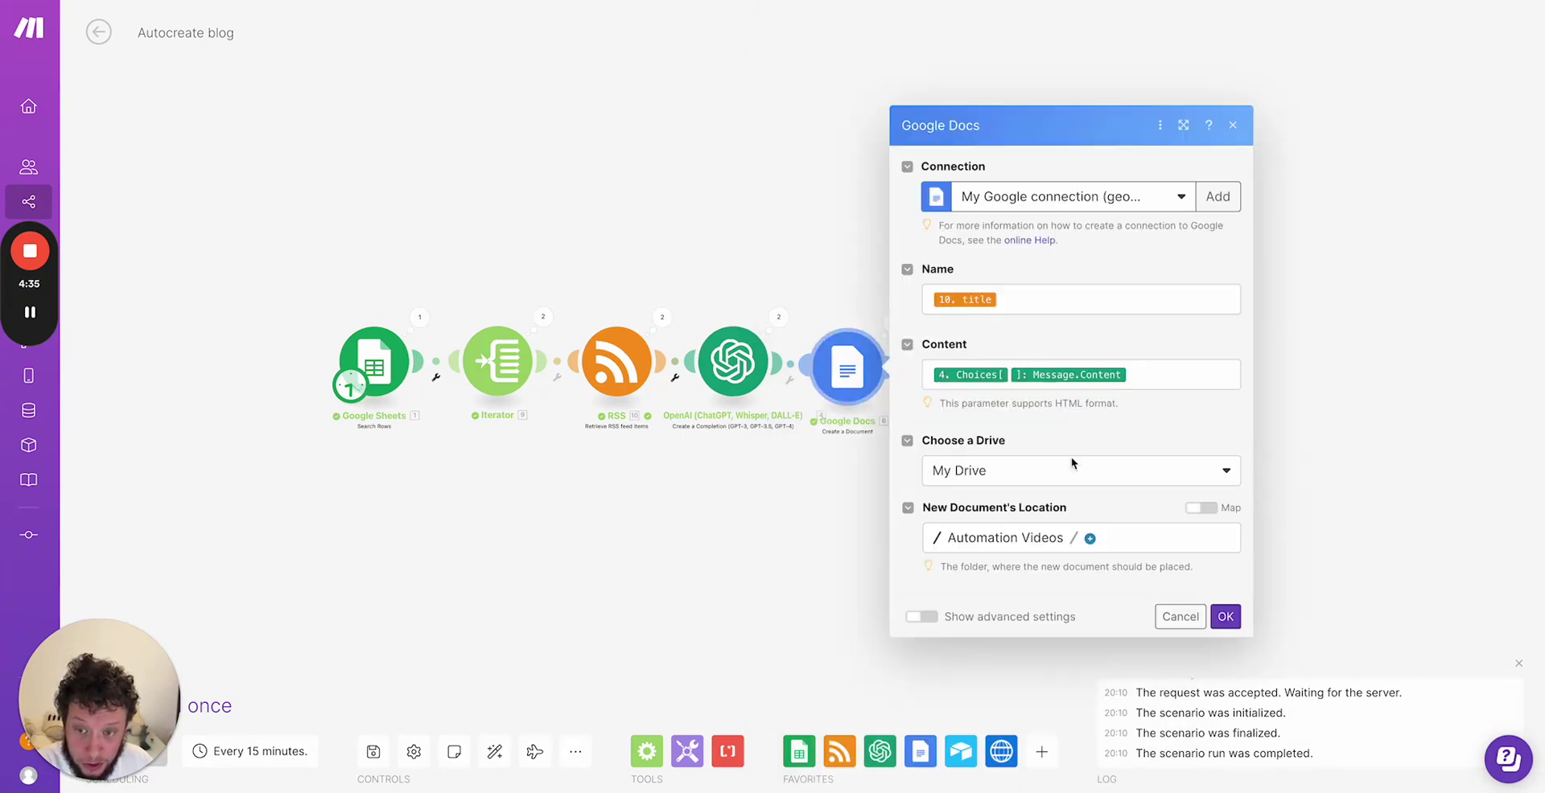
click(1022, 297)
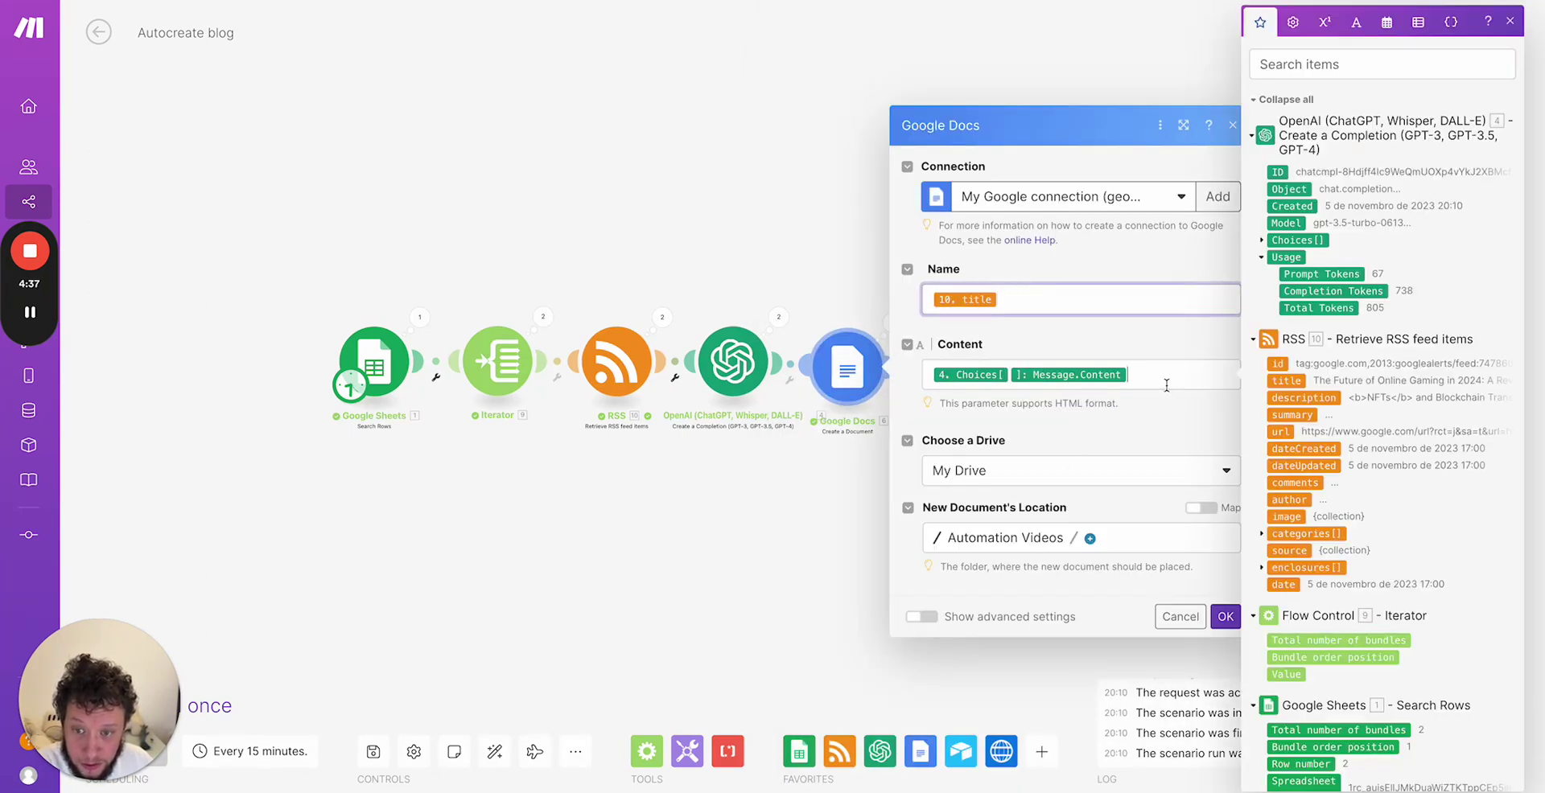
click(1154, 613)
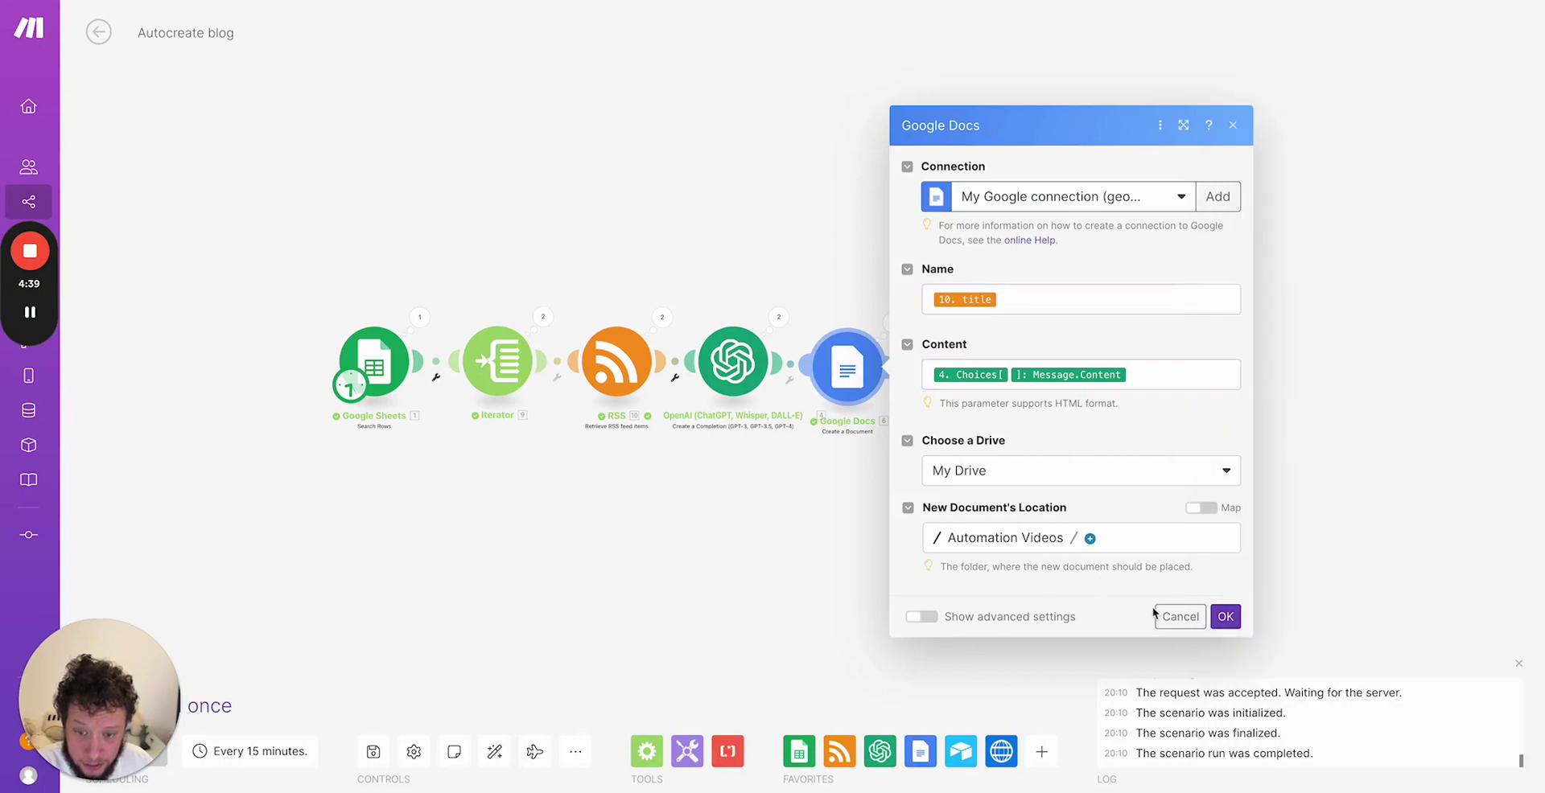
click(1160, 616)
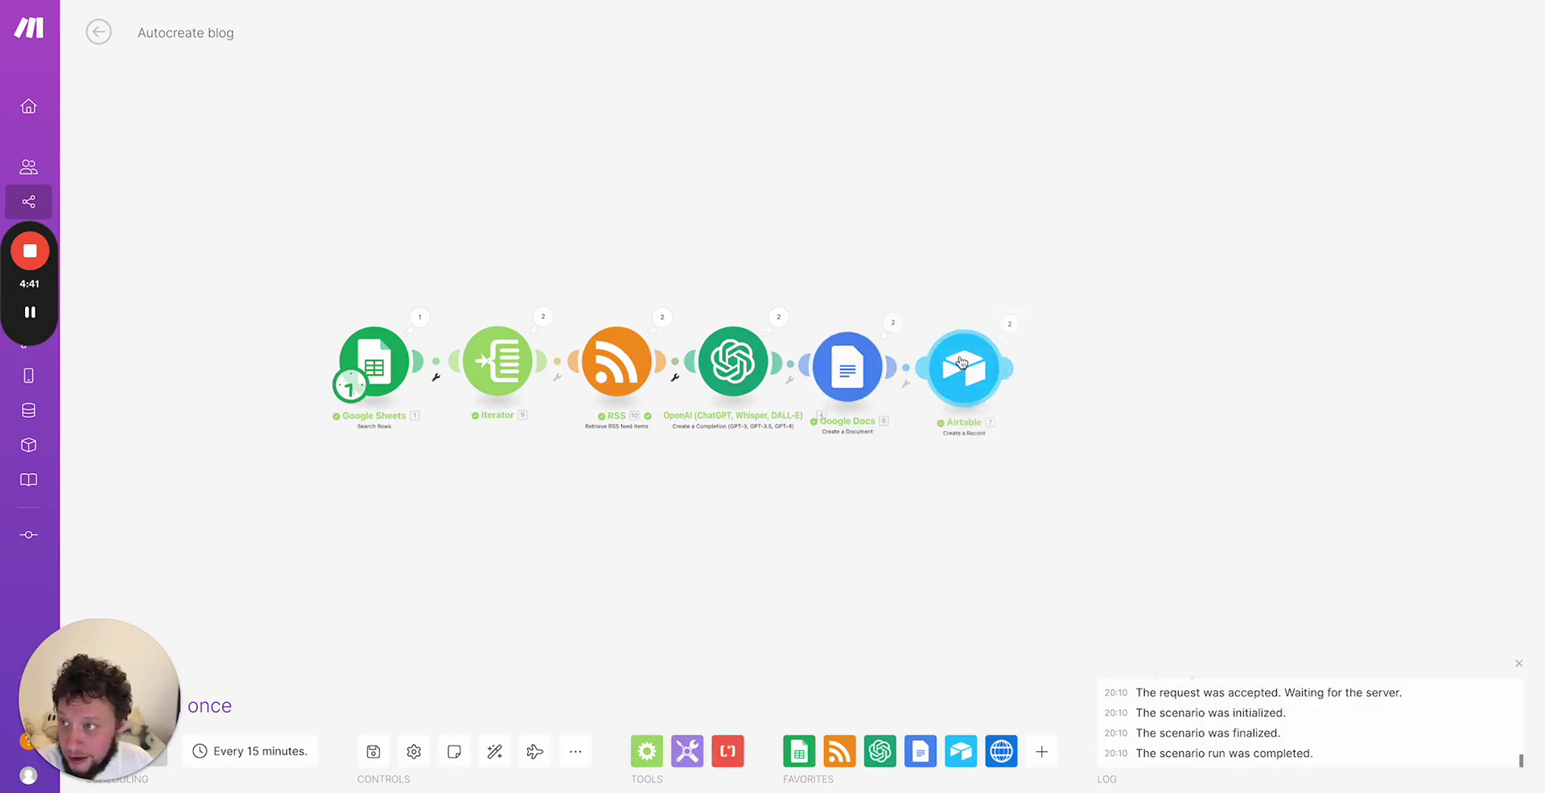
Step: Switch to the Airtable Content table and check the records' names, document links and perspective
click(322, 1)
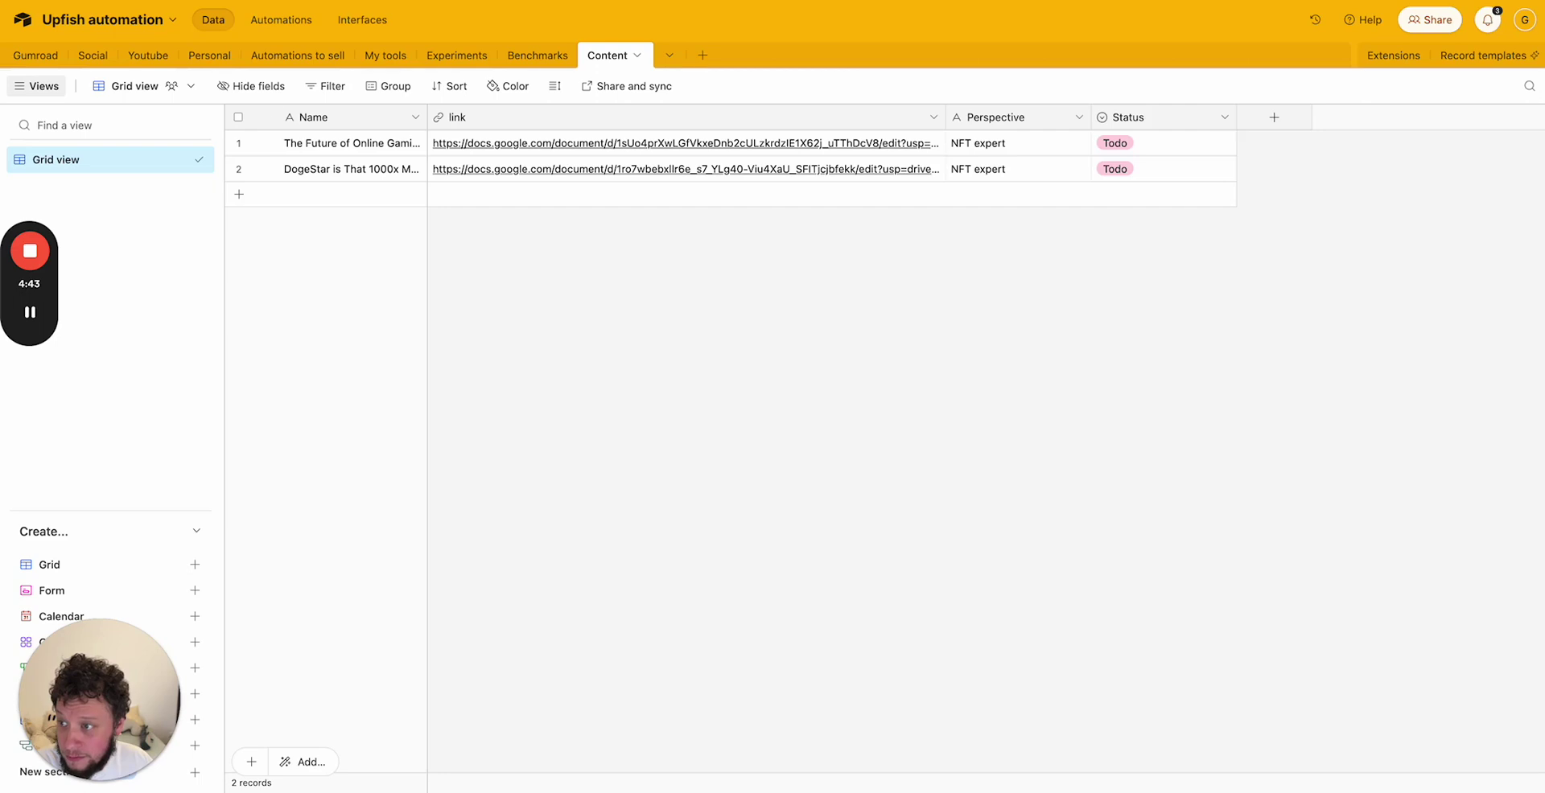
click(317, 147)
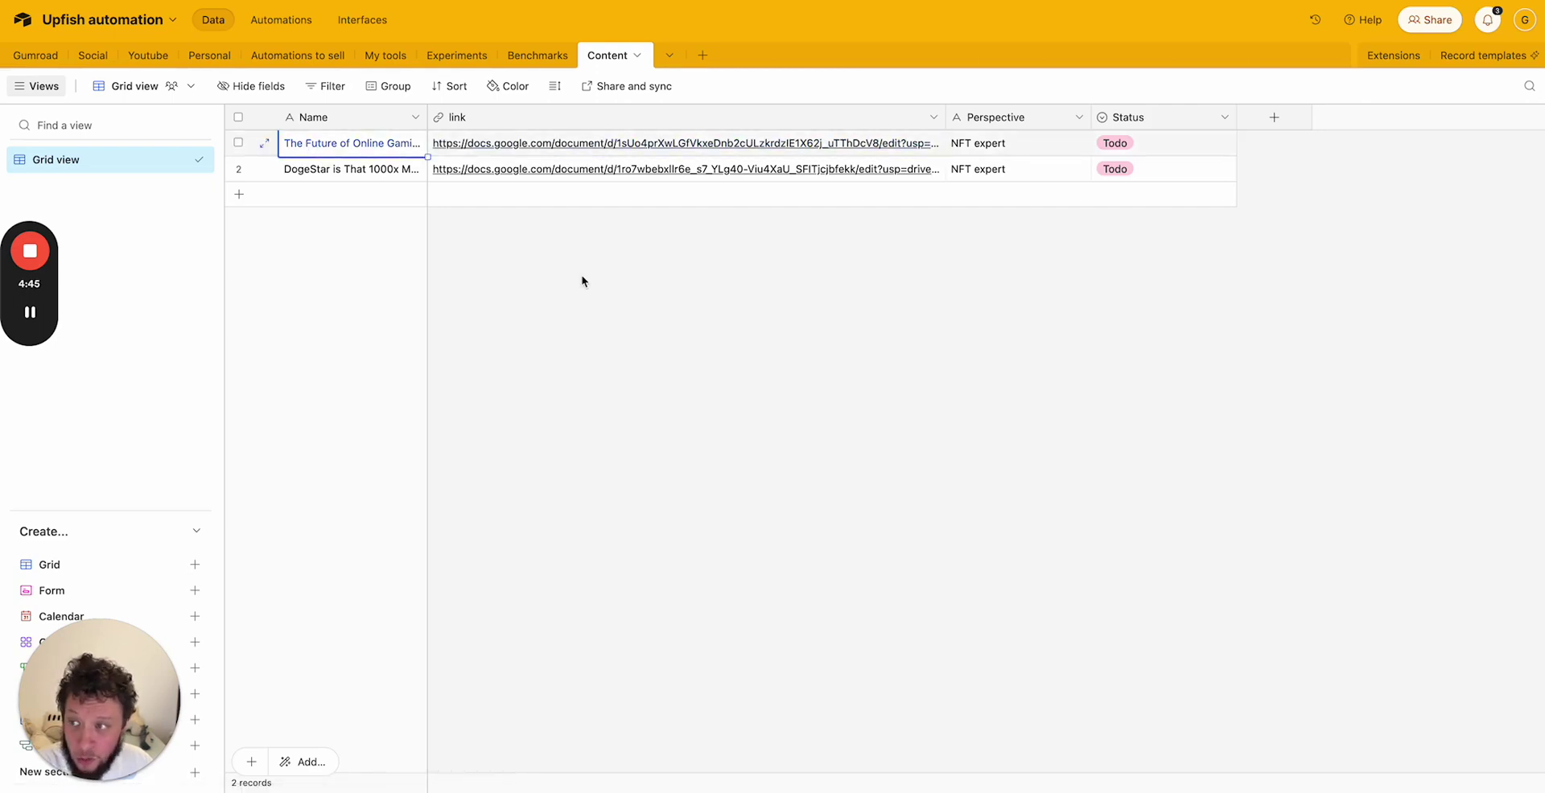
key(Down)
key(Up)
key(Right)
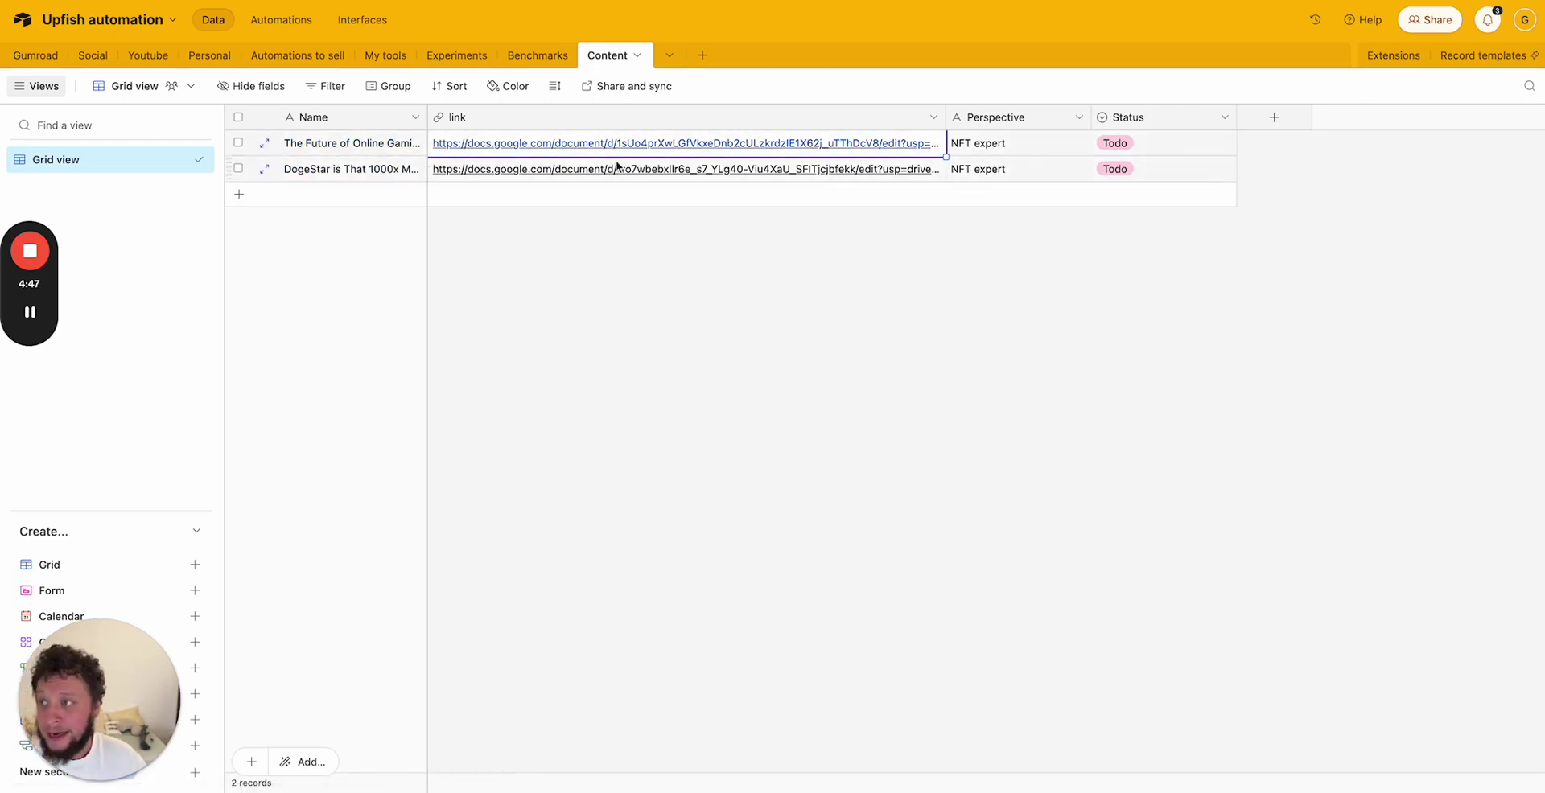
click(994, 145)
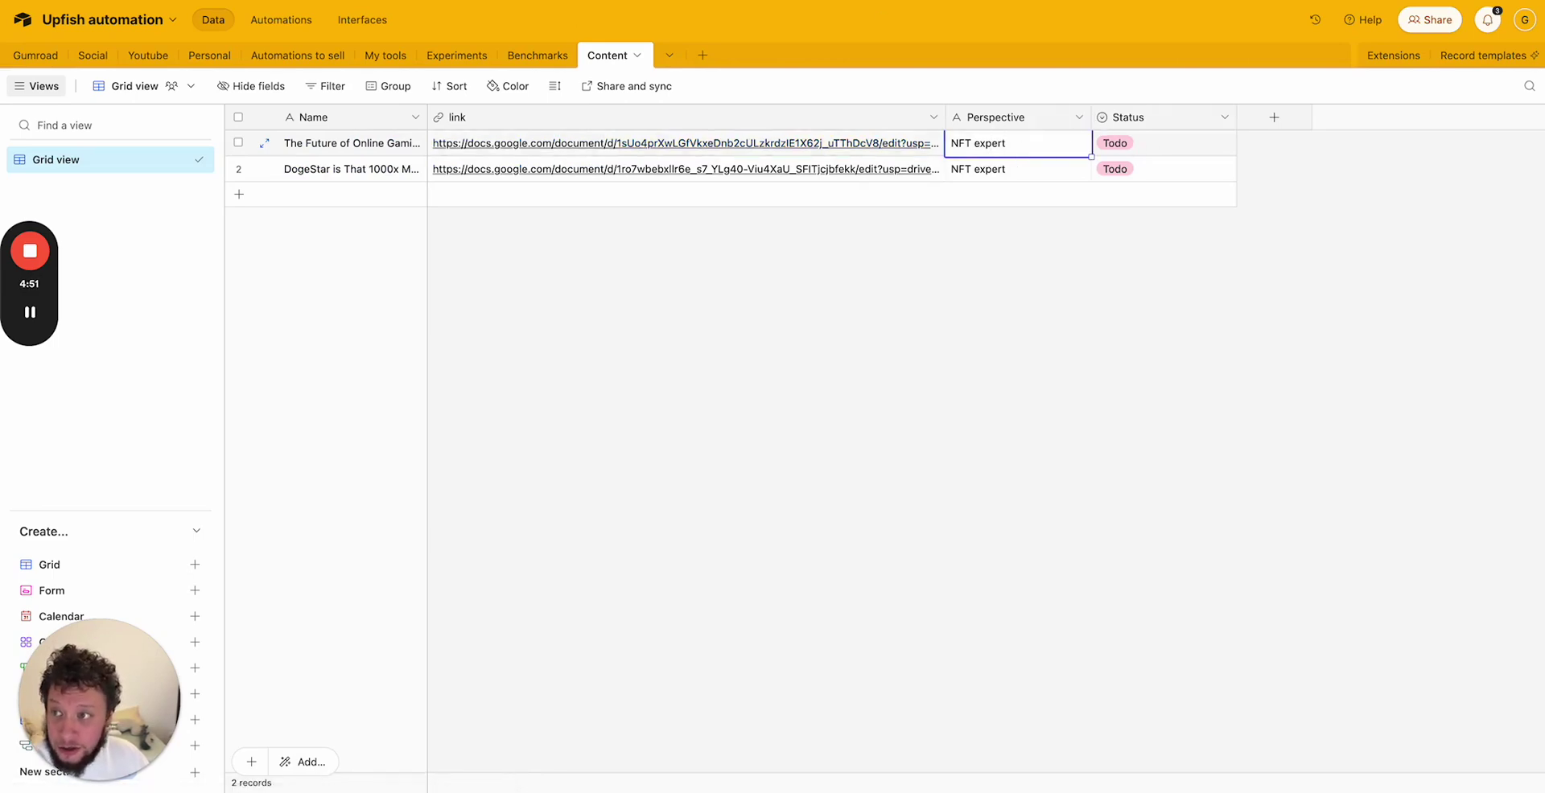
Step: Check both Style Guide entries in the Content Ideas spreadsheet and return to the Airtable Content table
click(531, 1)
click(401, 143)
click(407, 172)
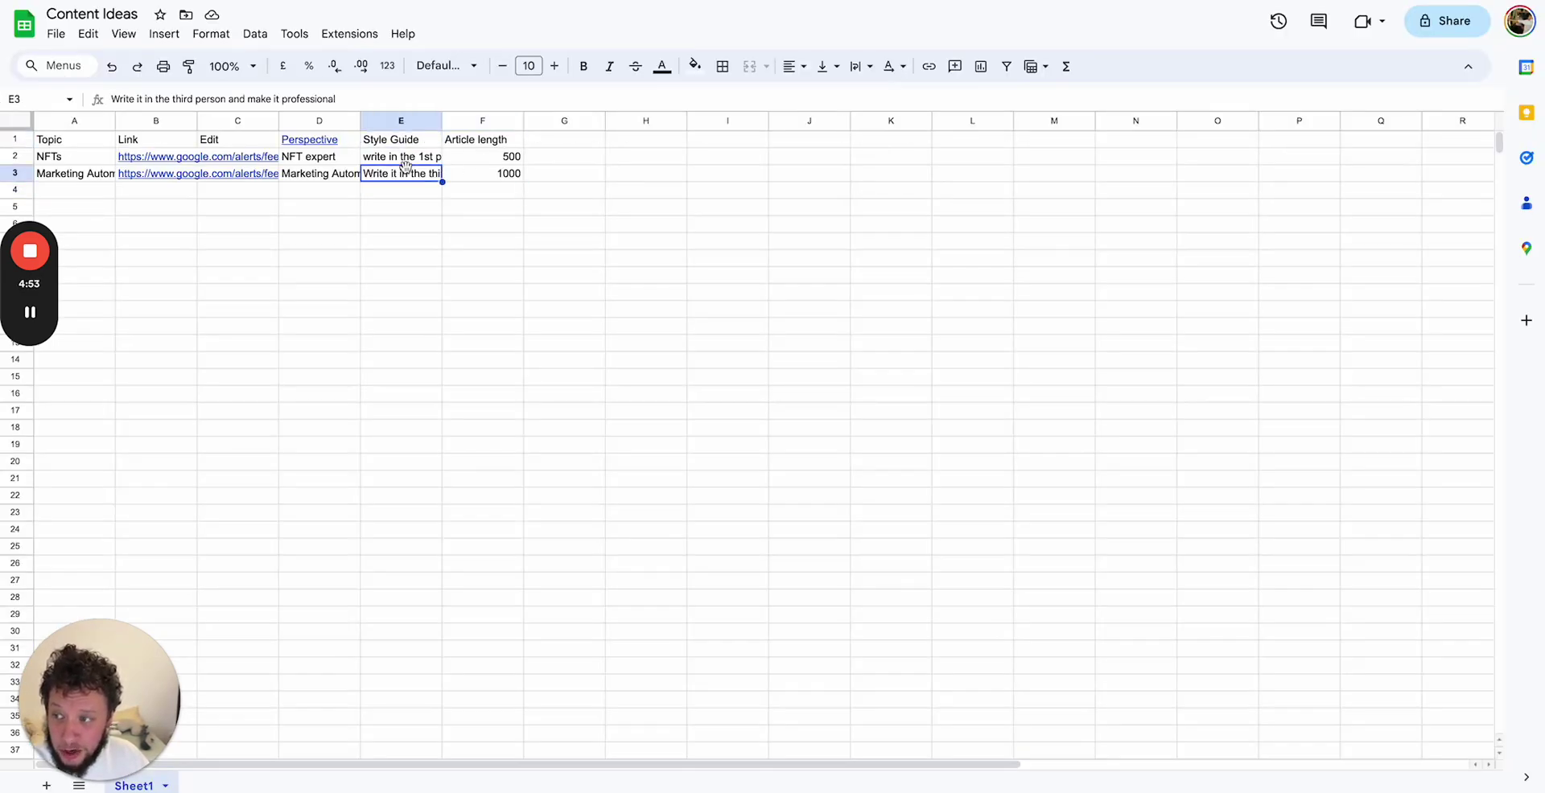
click(336, 157)
key(Right)
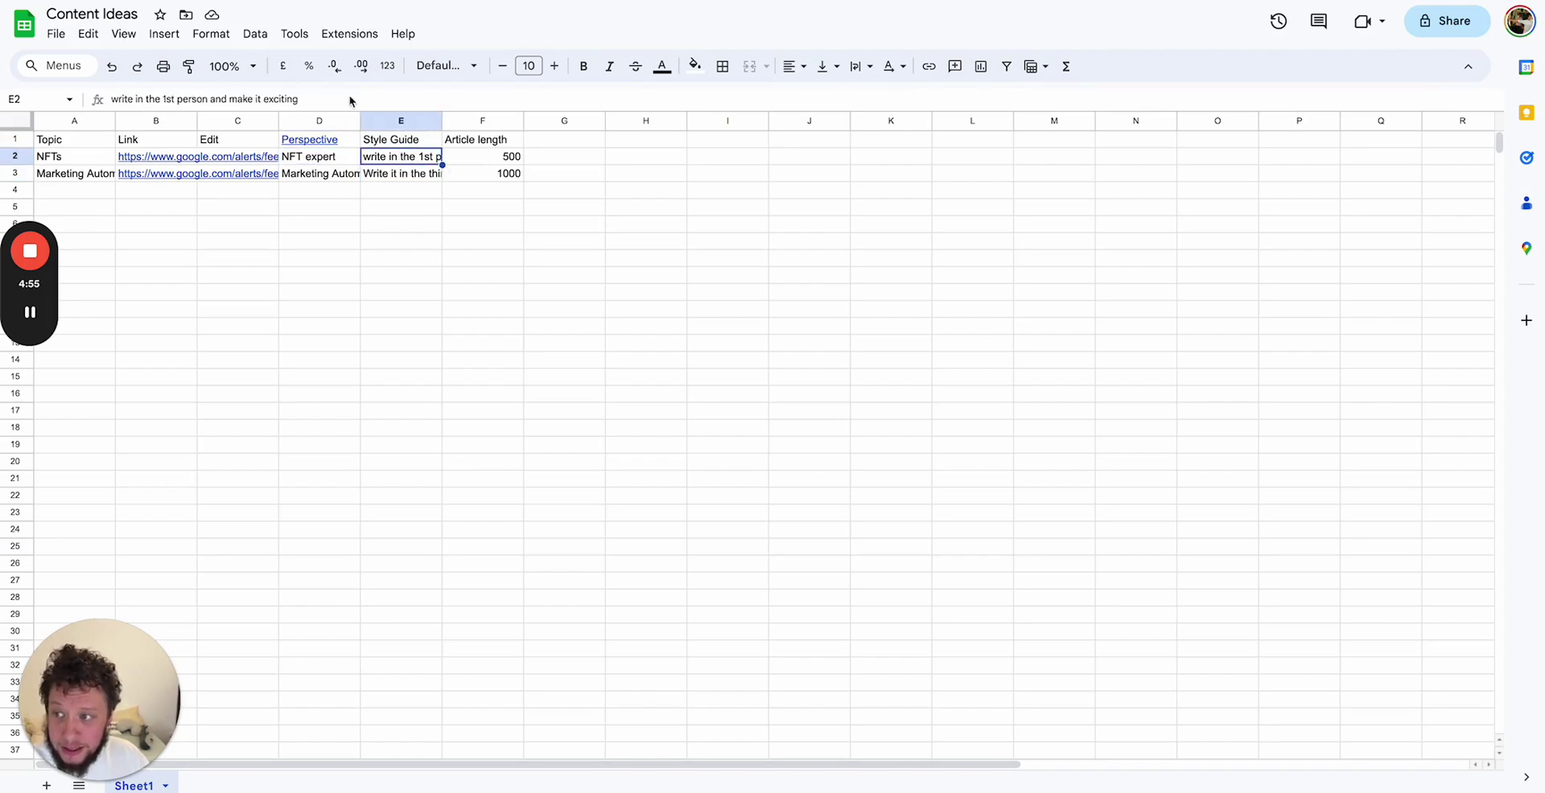
key(ctrl+Tab)
key(ctrl+Tab)
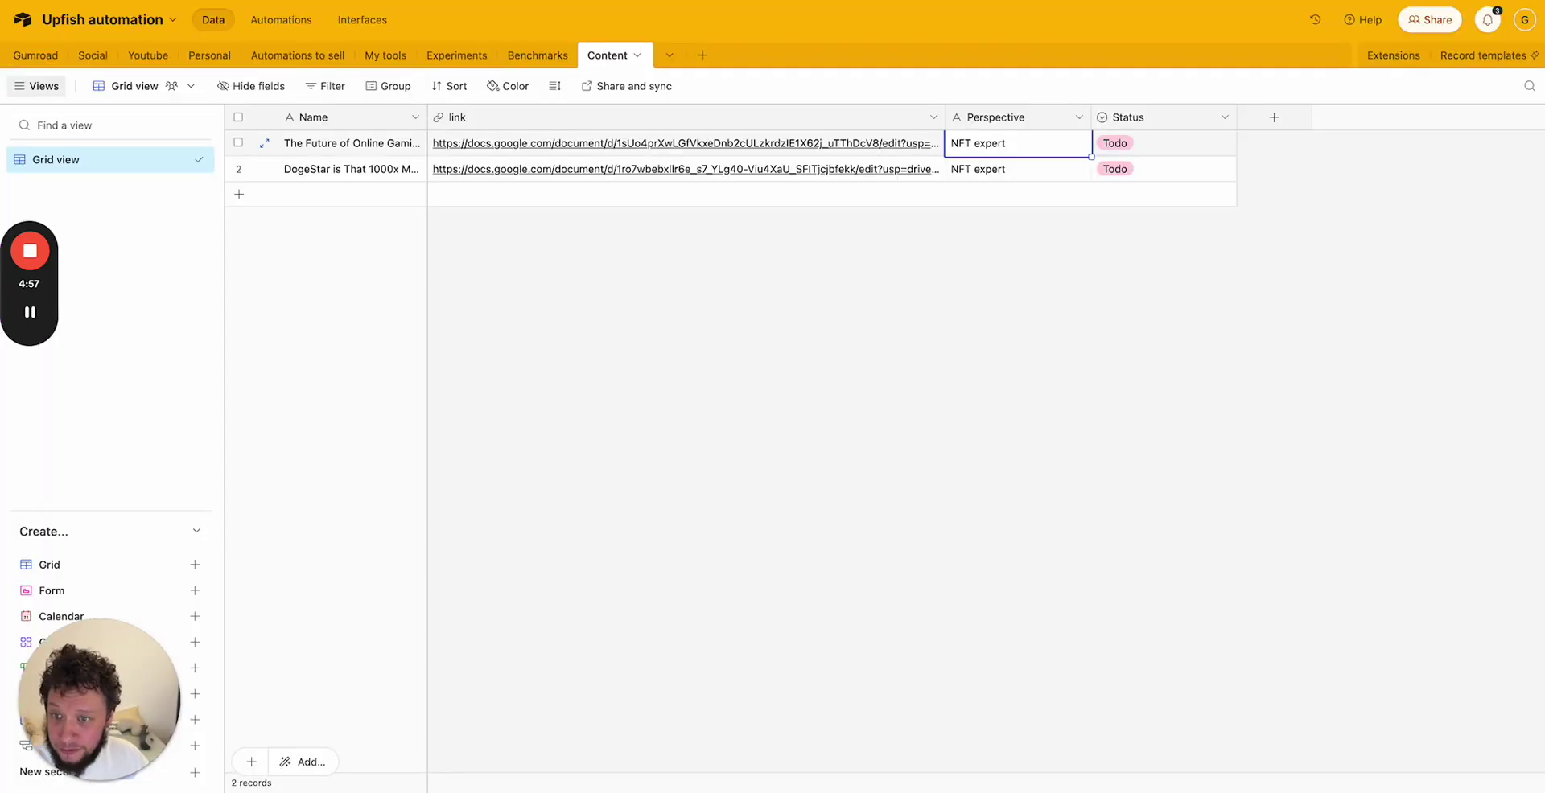
Step: Open the Google Doc linked to the online gaming record and examine its opening paragraph against the first-person style guide
click(848, 144)
click(844, 145)
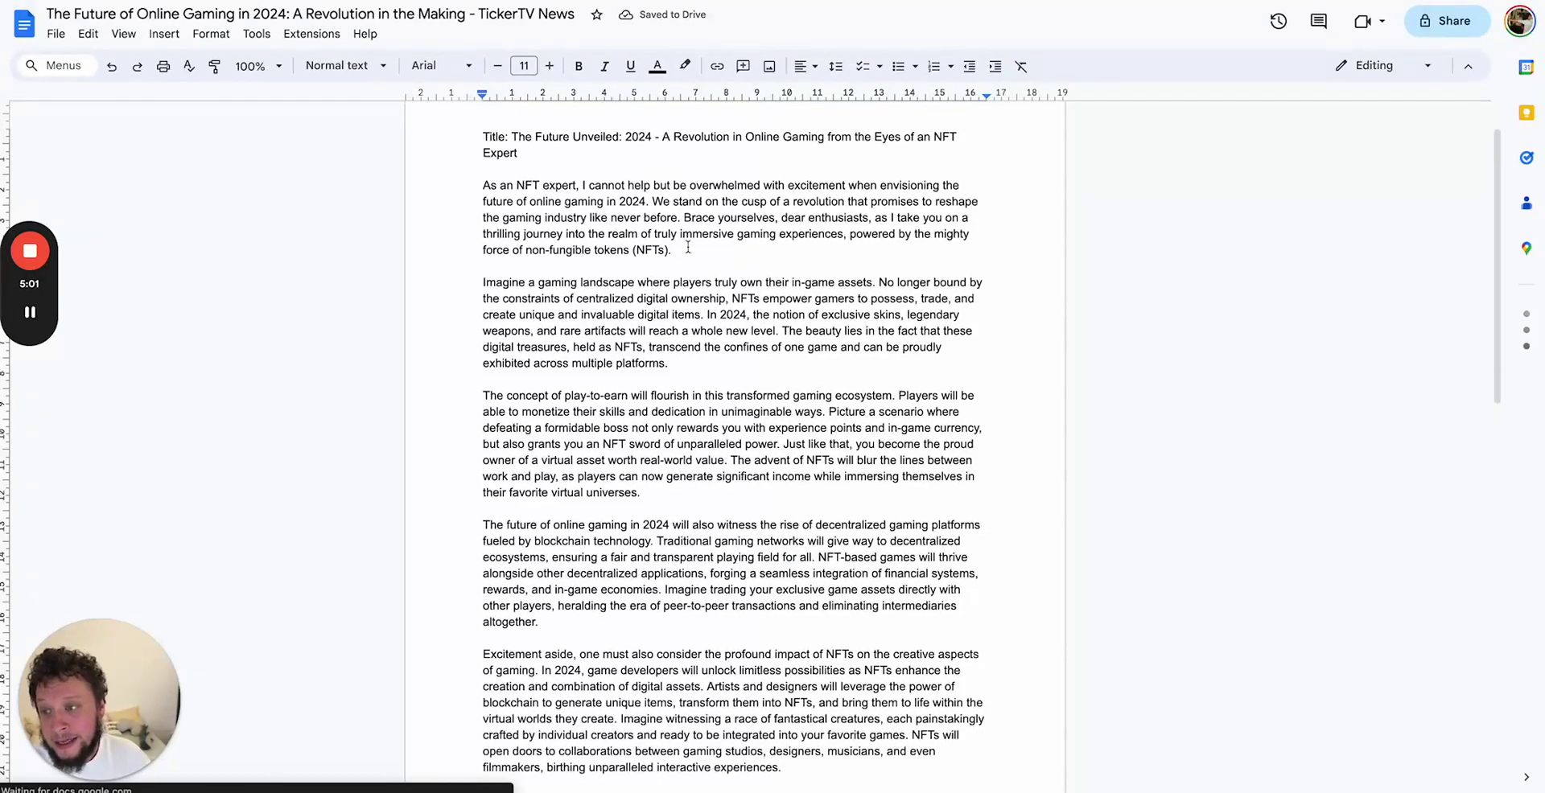
drag(680, 247, 457, 175)
scroll(662, 265, down, 2)
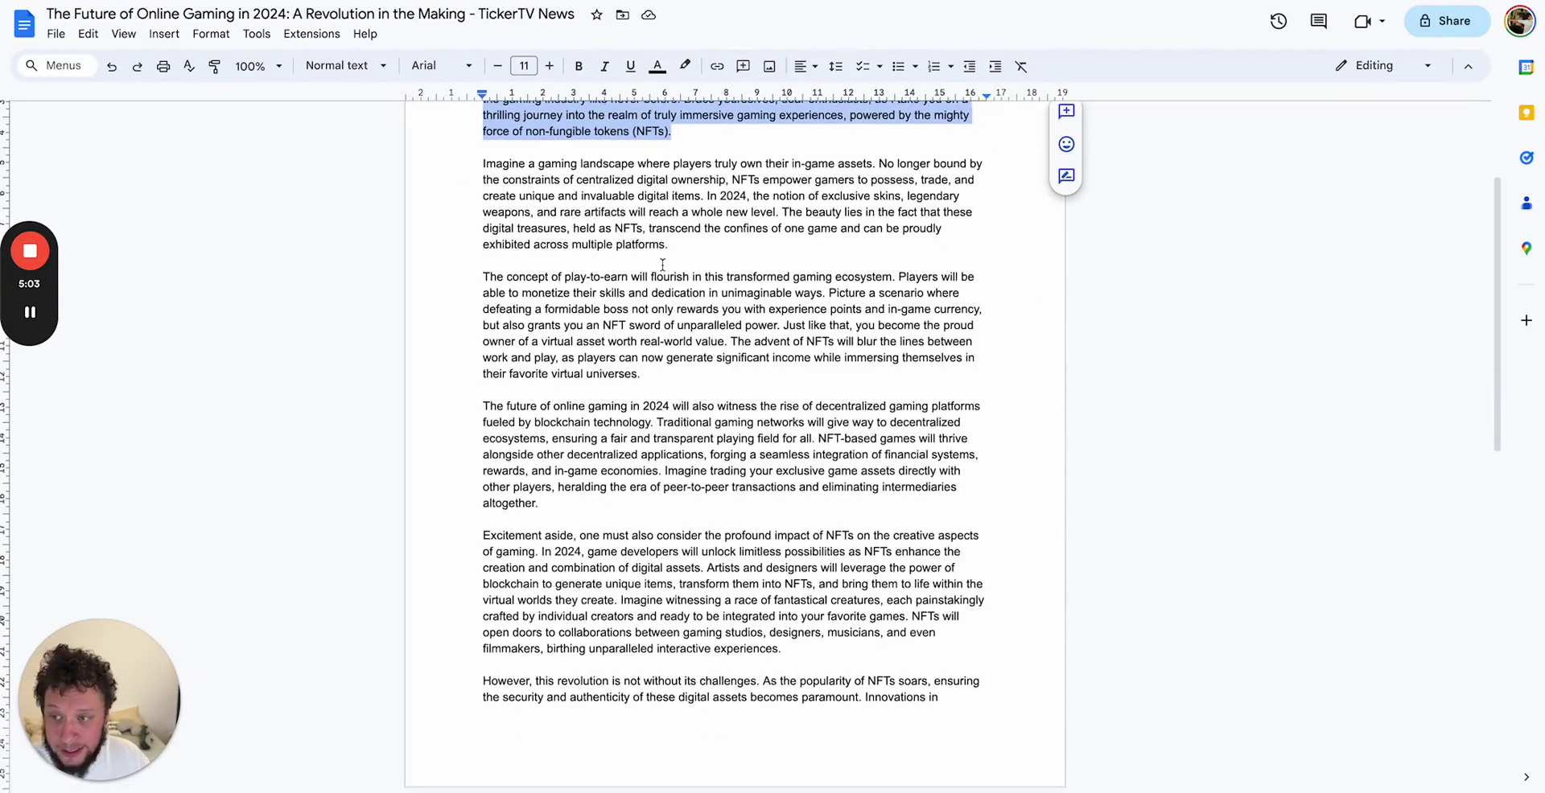
scroll(662, 265, down, 2)
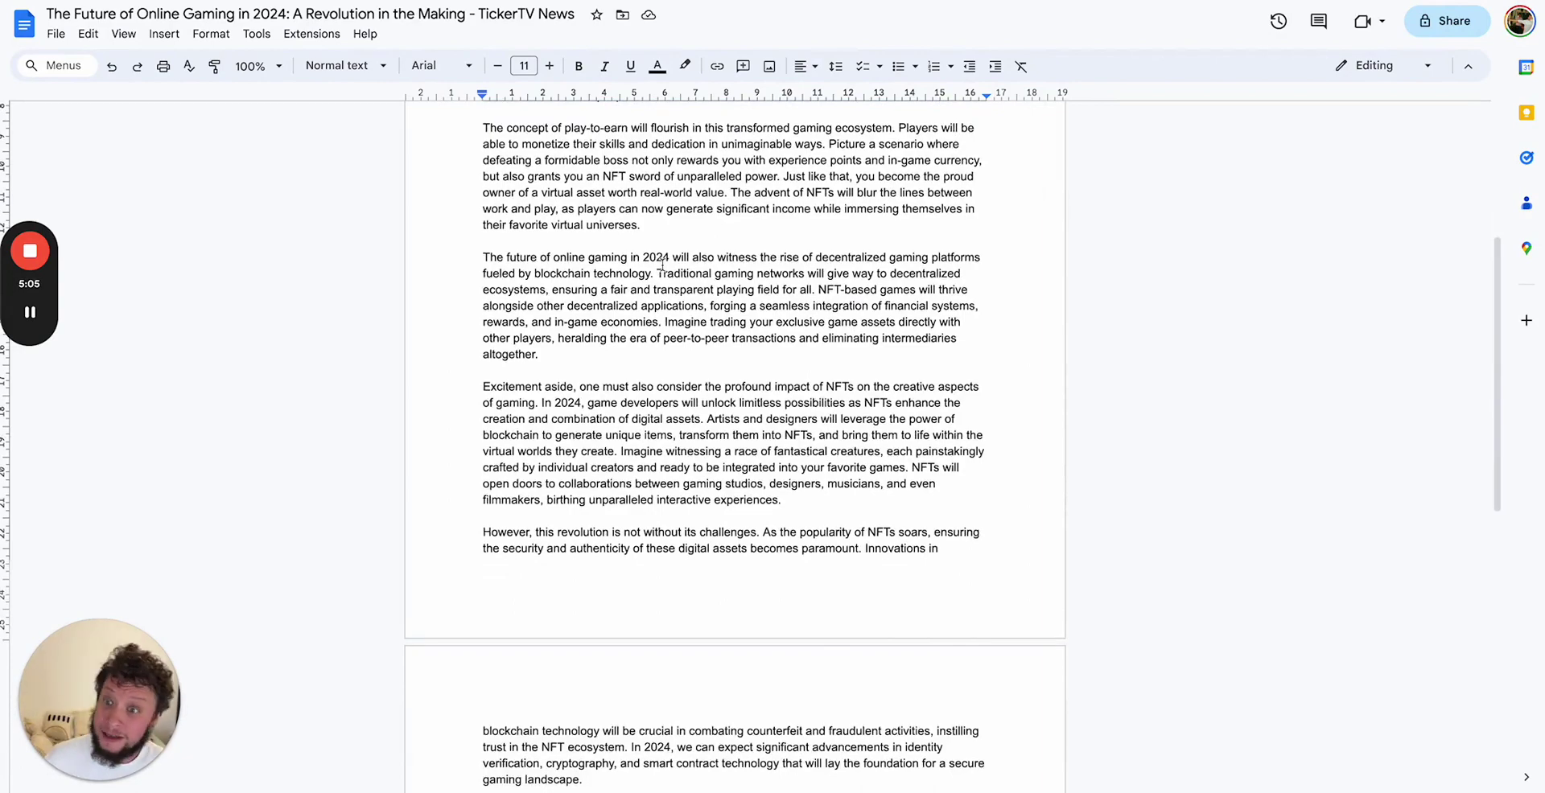
scroll(663, 264, up, 5)
scroll(663, 264, down, 2)
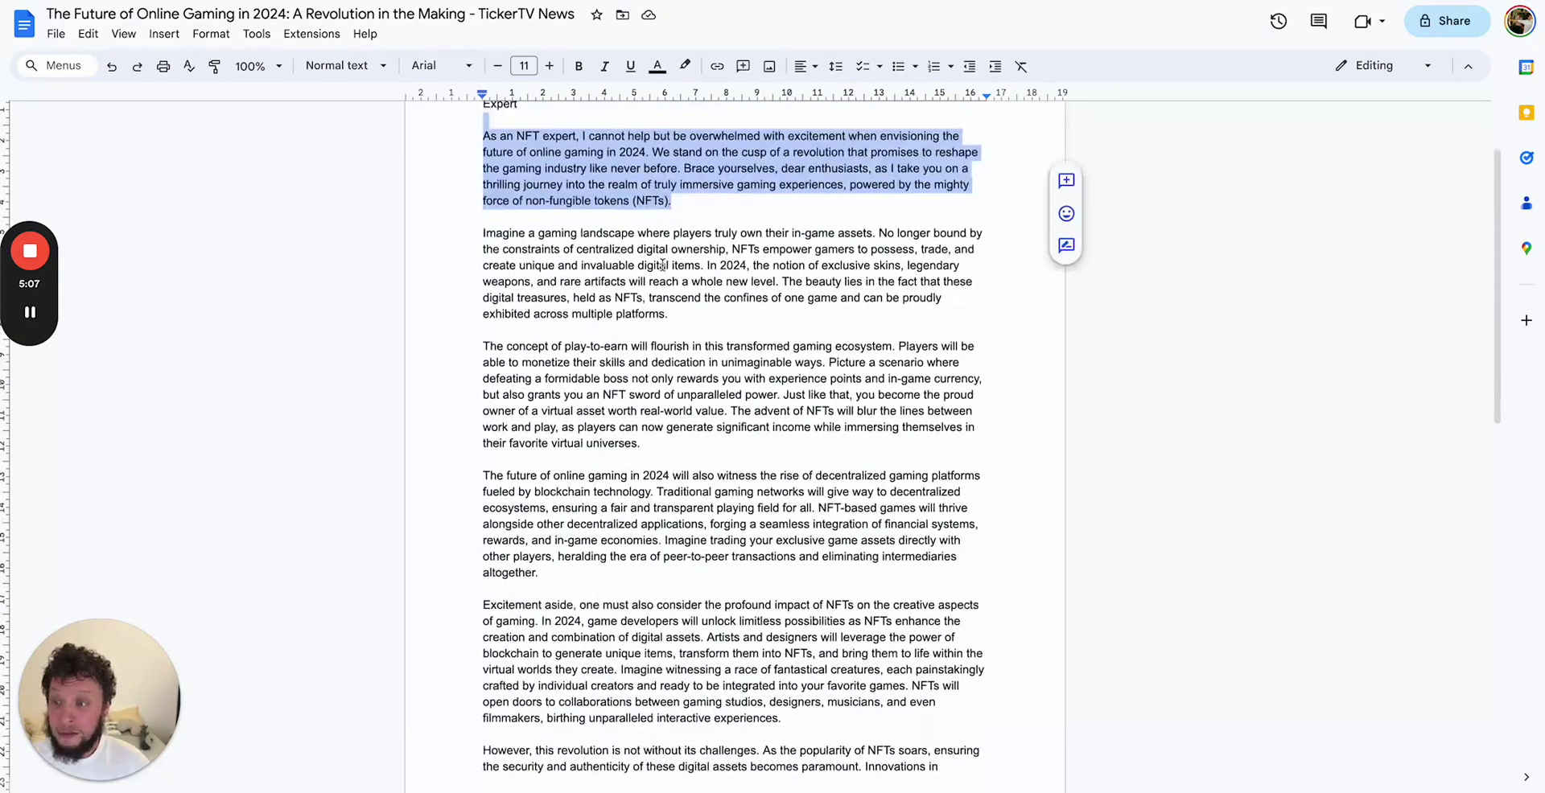
click(609, 169)
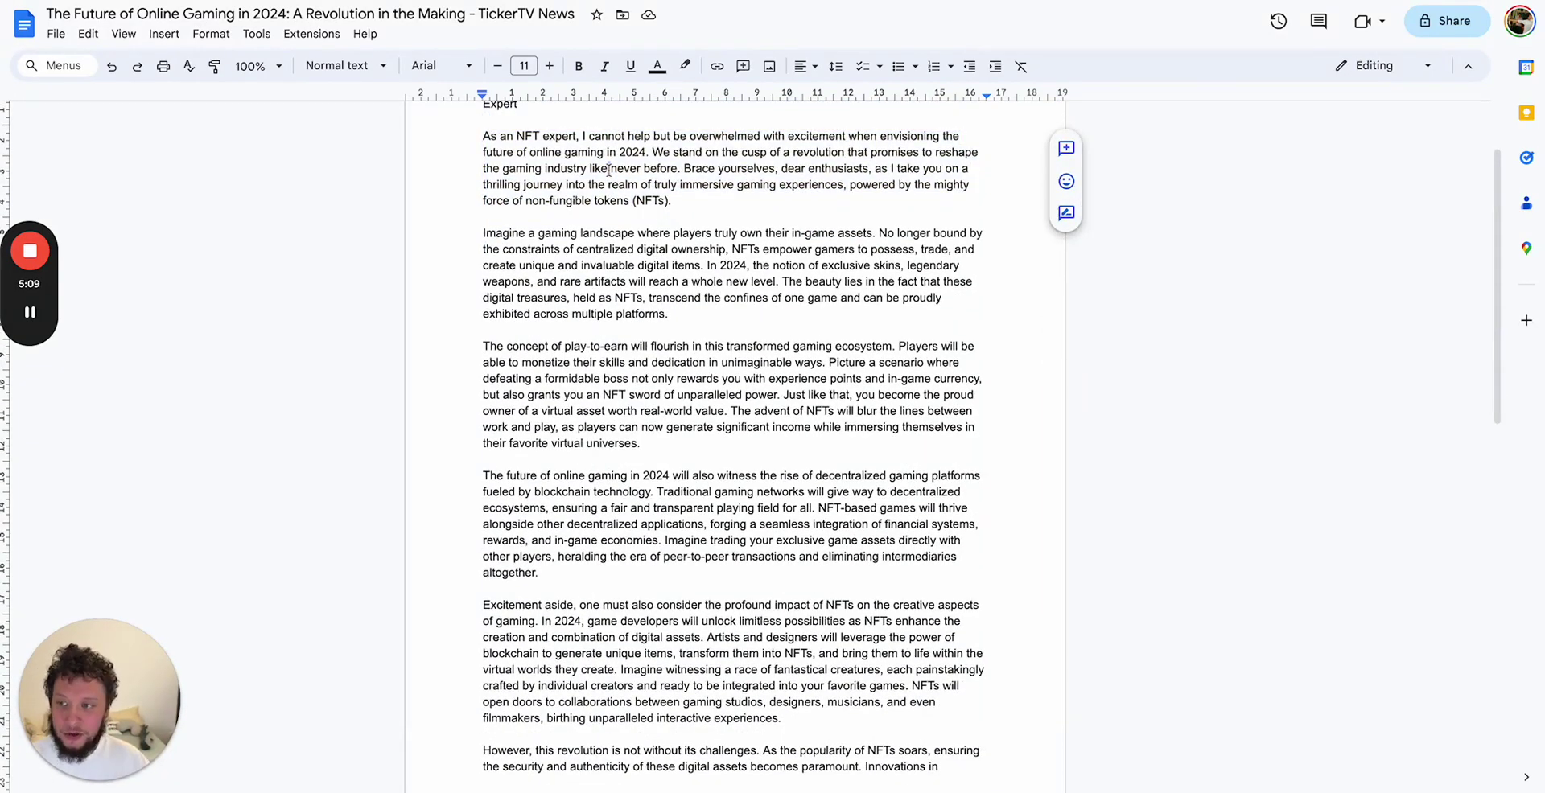
Step: Read through the rest of the online gaming article to its conclusion on the second page
scroll(609, 170, up, 1)
triple_click(607, 241)
scroll(603, 290, down, 3)
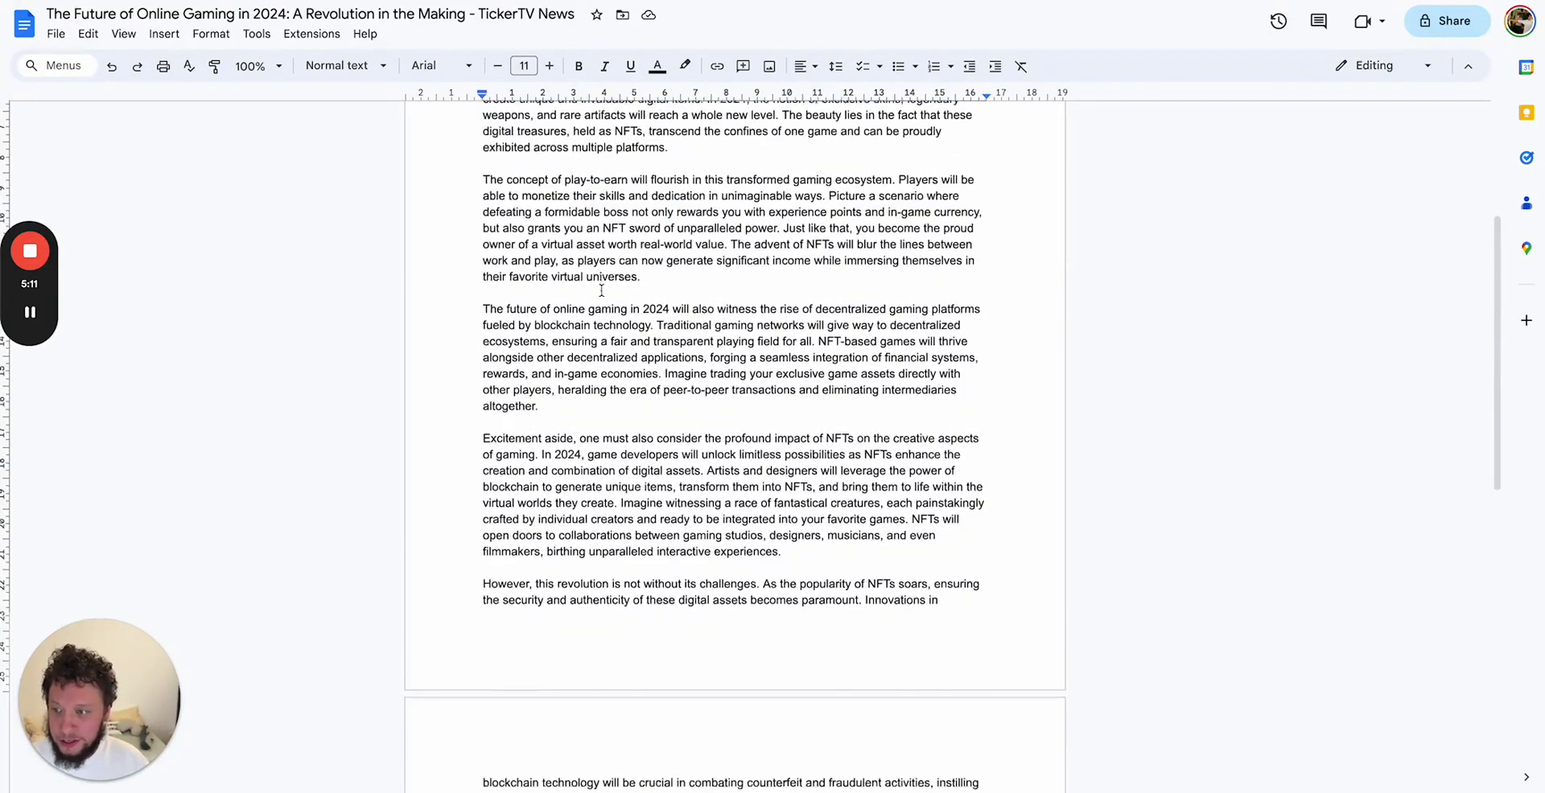
scroll(601, 290, down, 4)
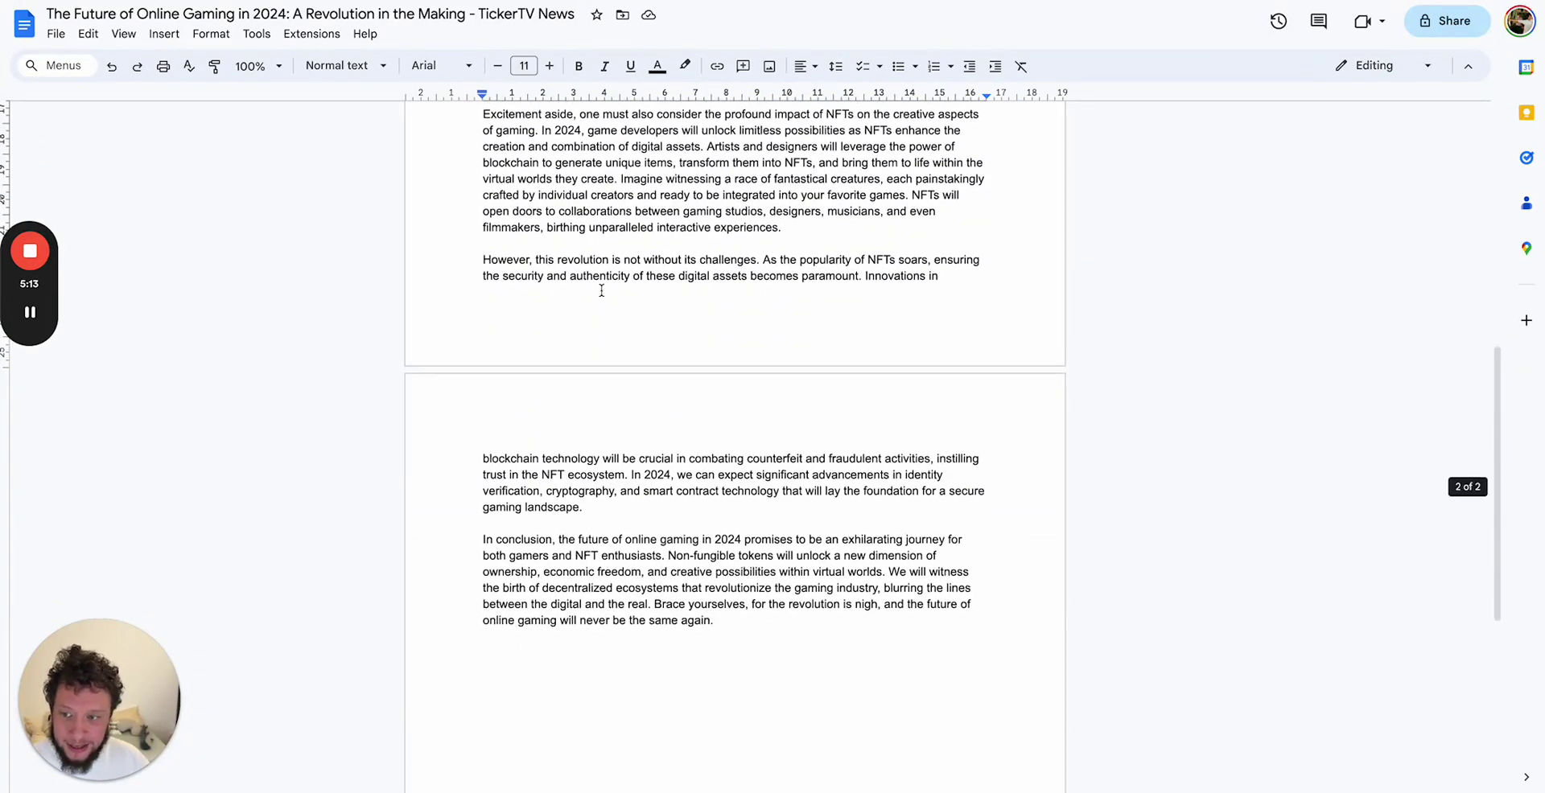
scroll(600, 290, down, 2)
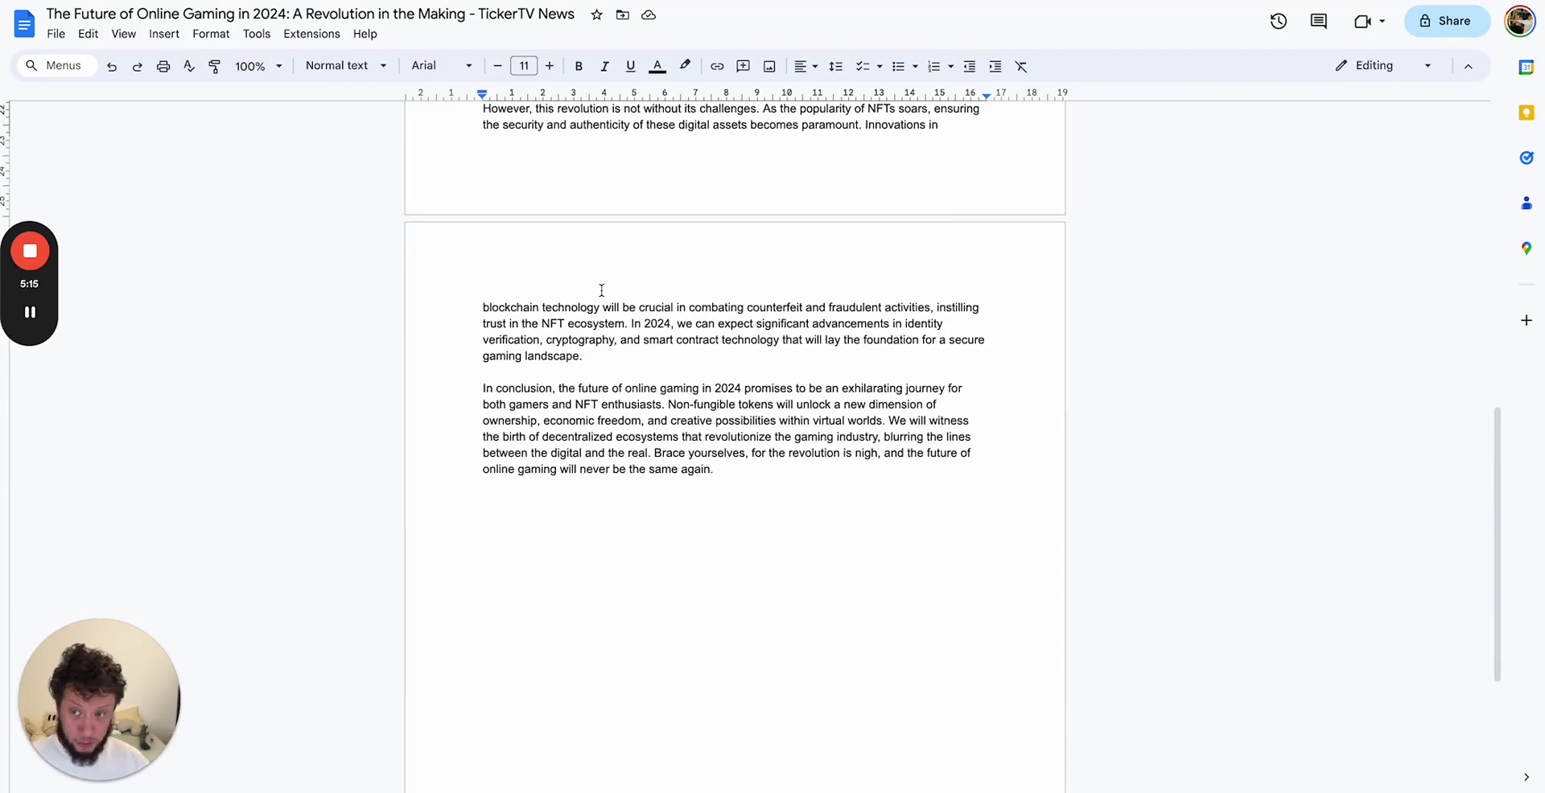
Step: Check the Autocreate blog scenario and return to the opening of the online gaming article
key(ctrl+Tab)
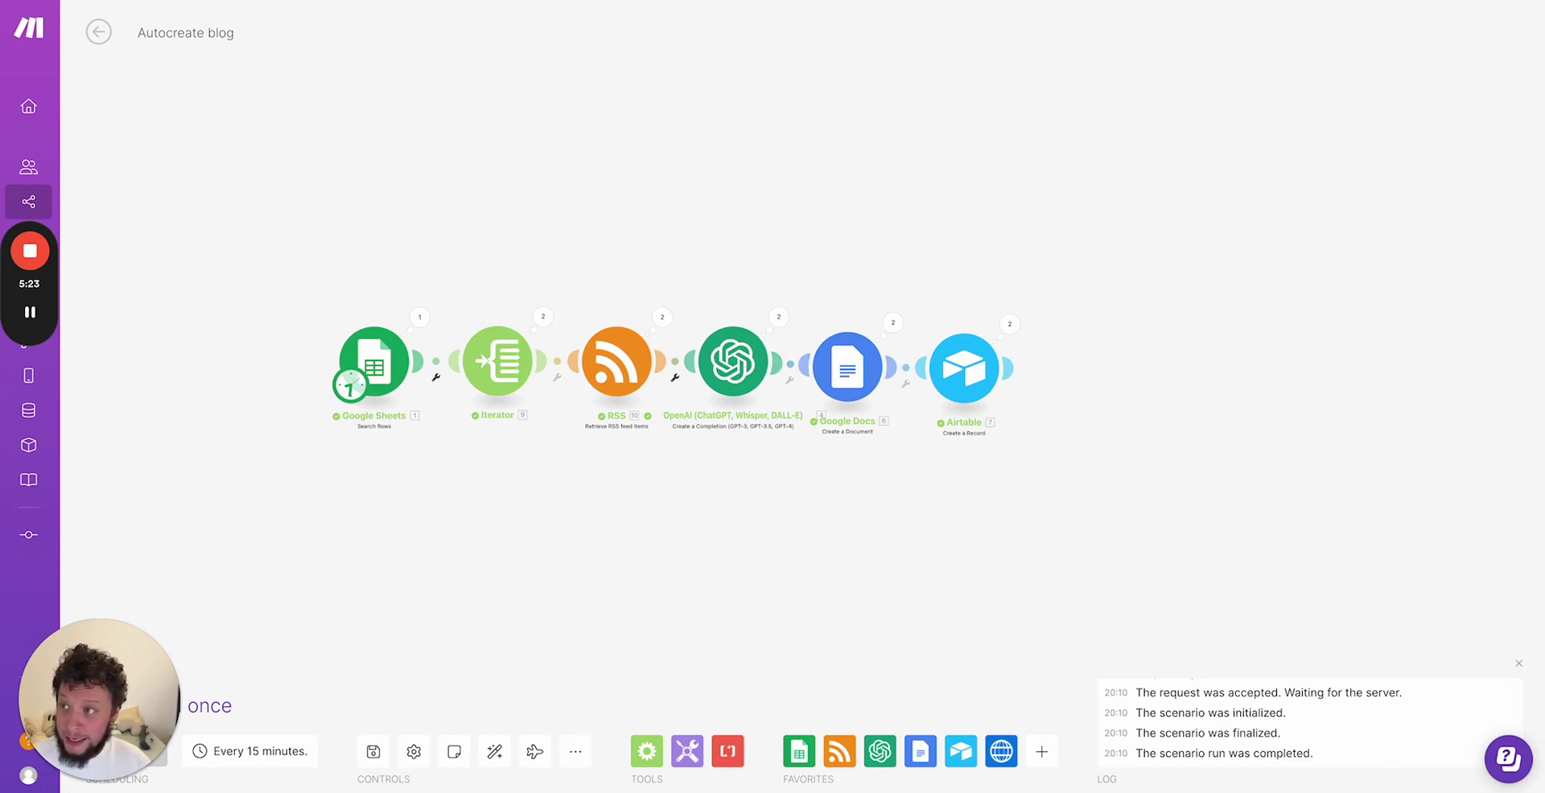
key(ctrl+Tab)
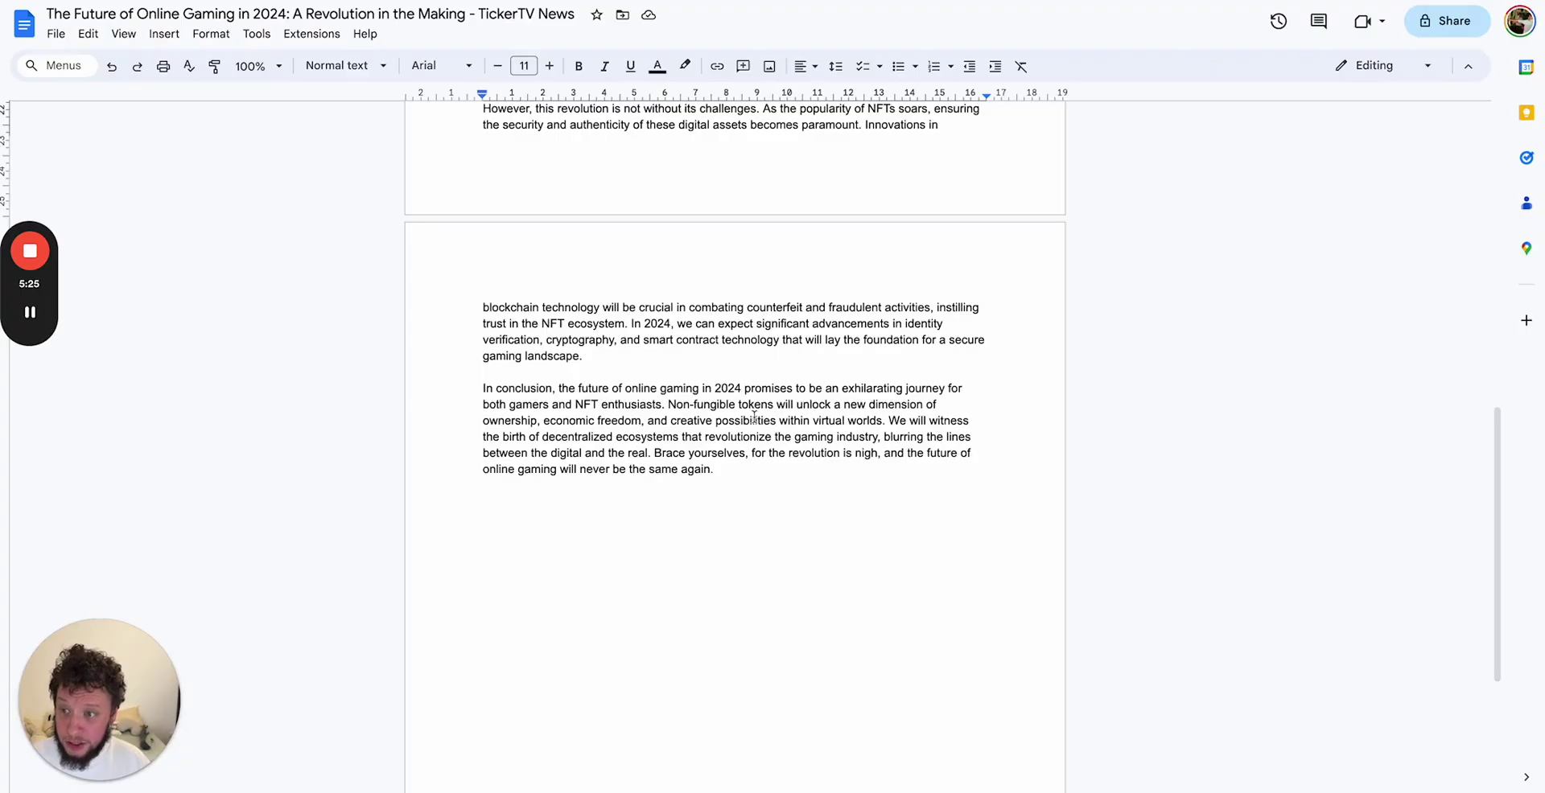
scroll(754, 416, up, 9)
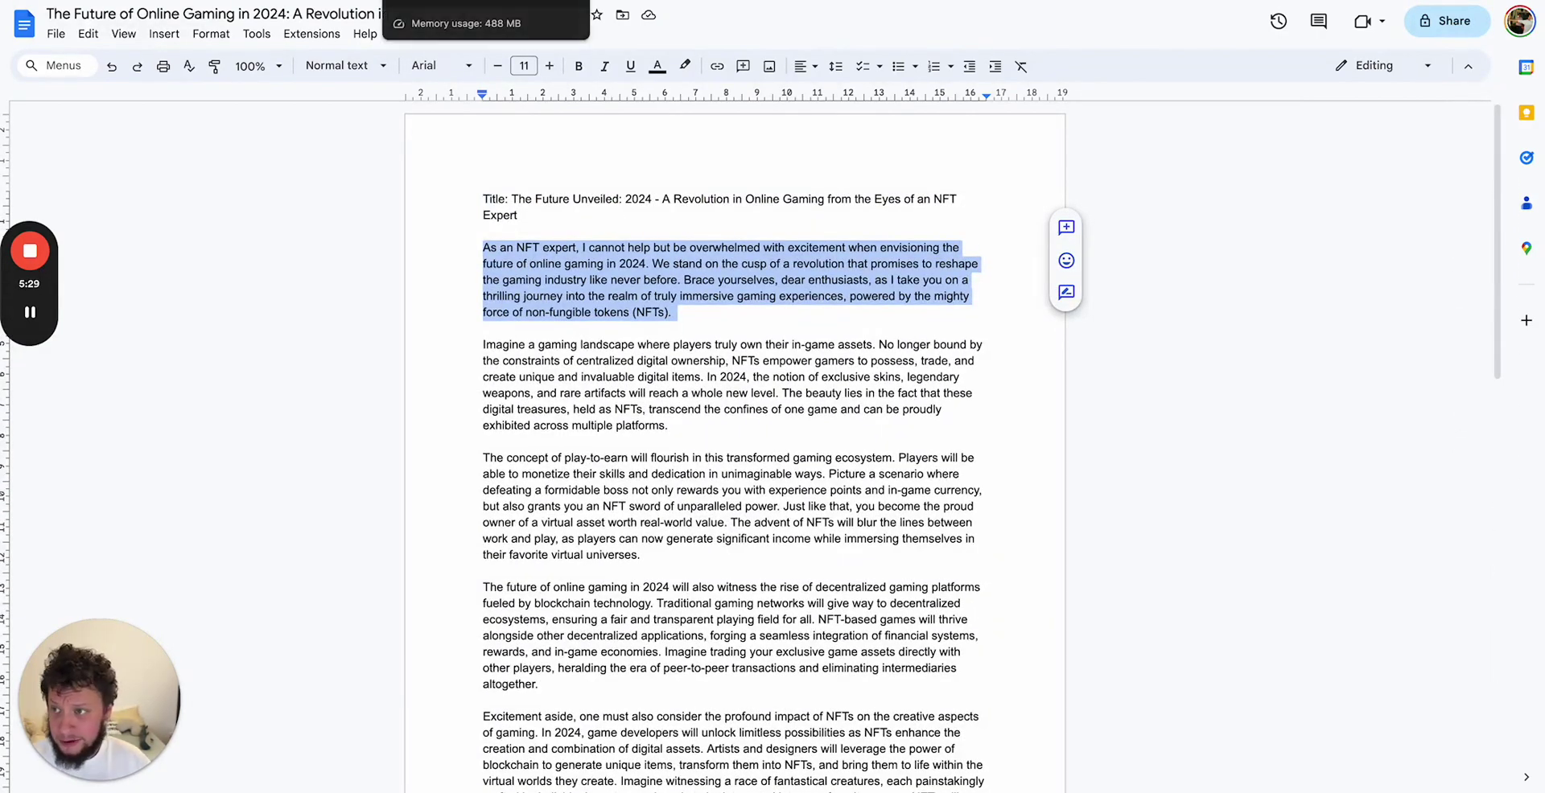
Step: Switch to the Airtable Content table and set the online gaming record's status to In progress, followed by Done
click(49, 1)
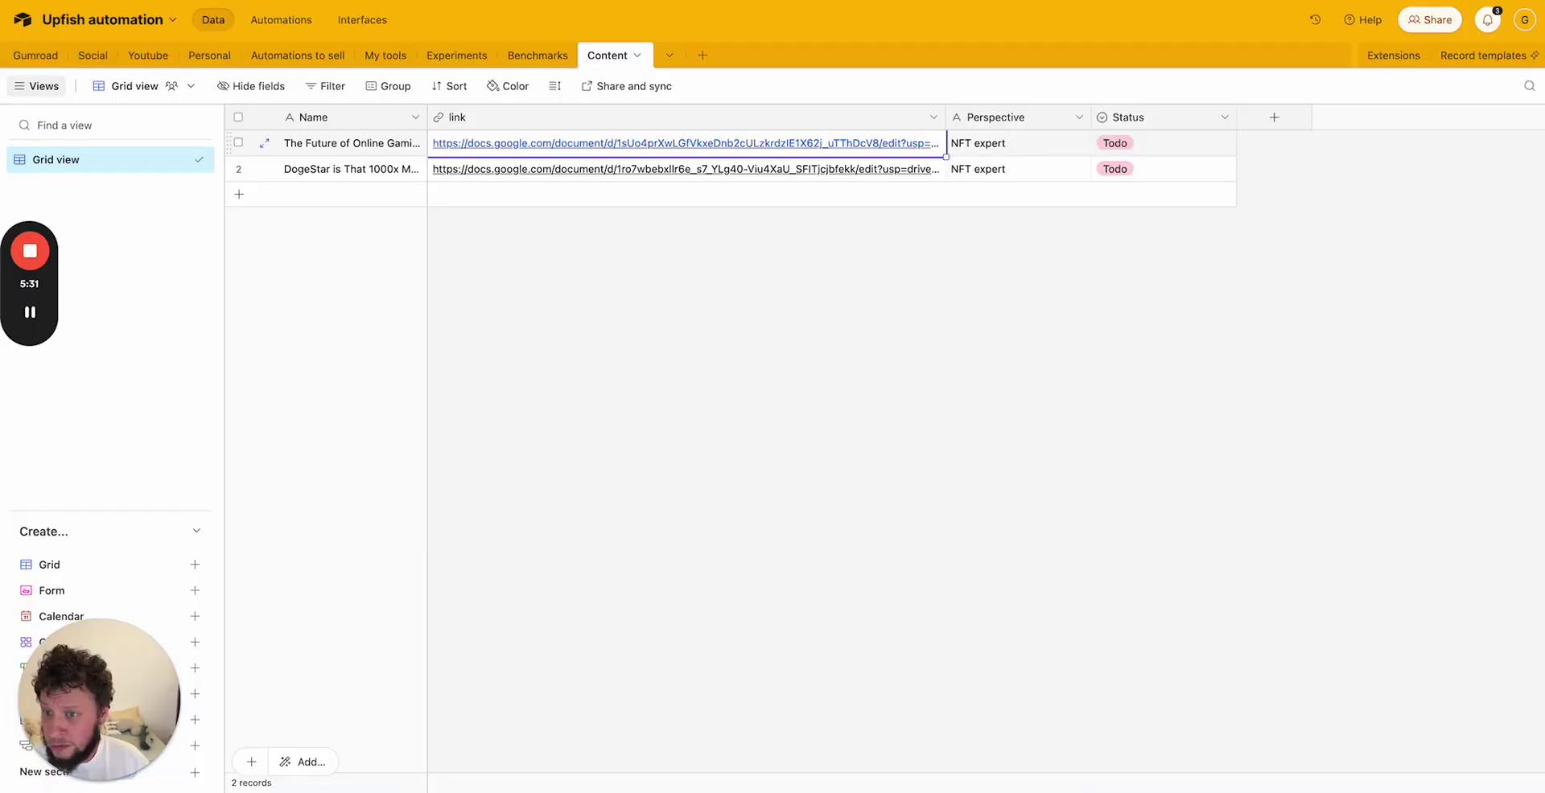
double_click(1157, 142)
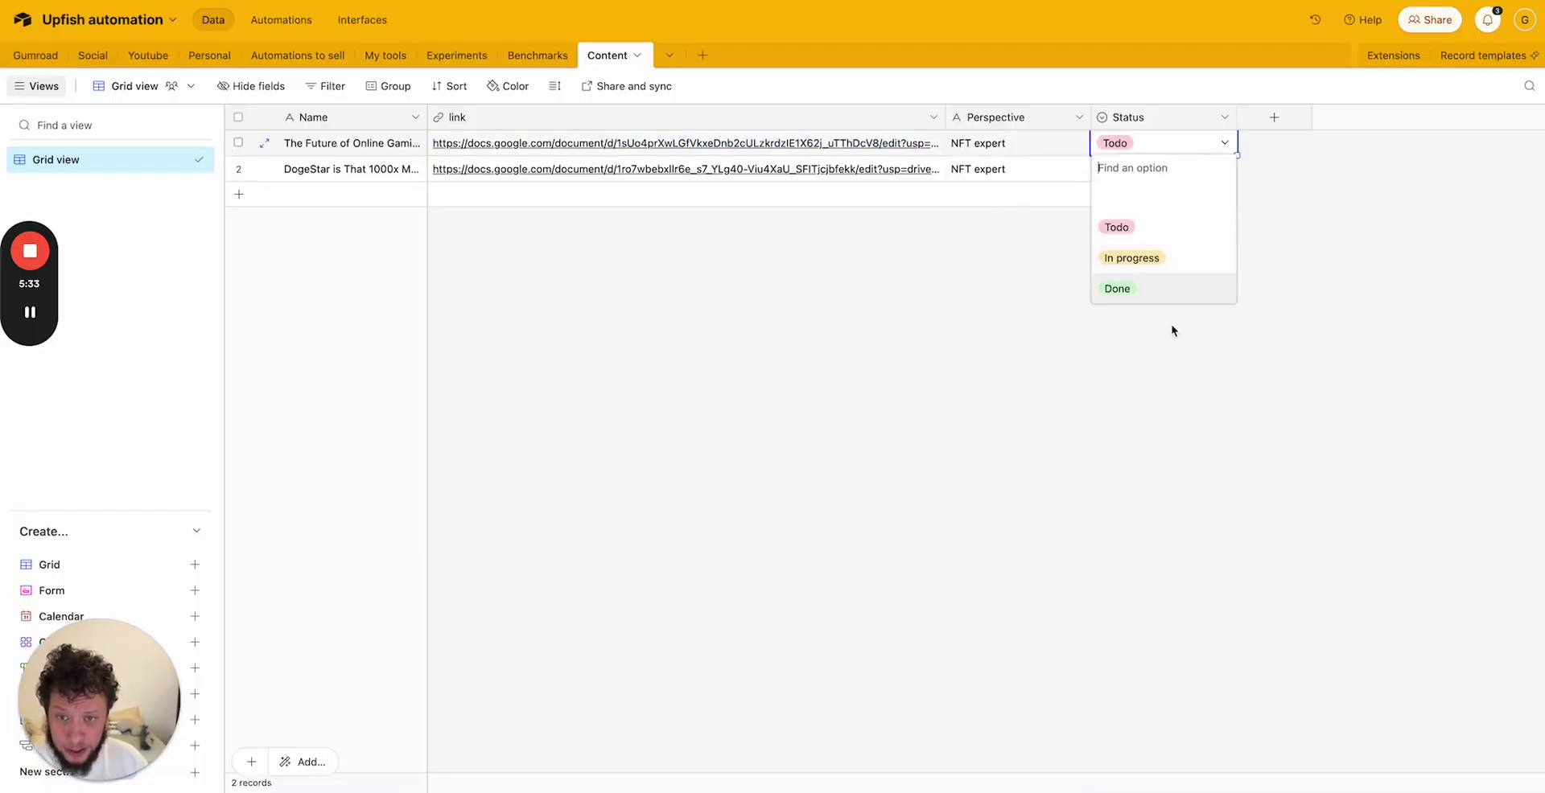
click(1196, 260)
click(1197, 144)
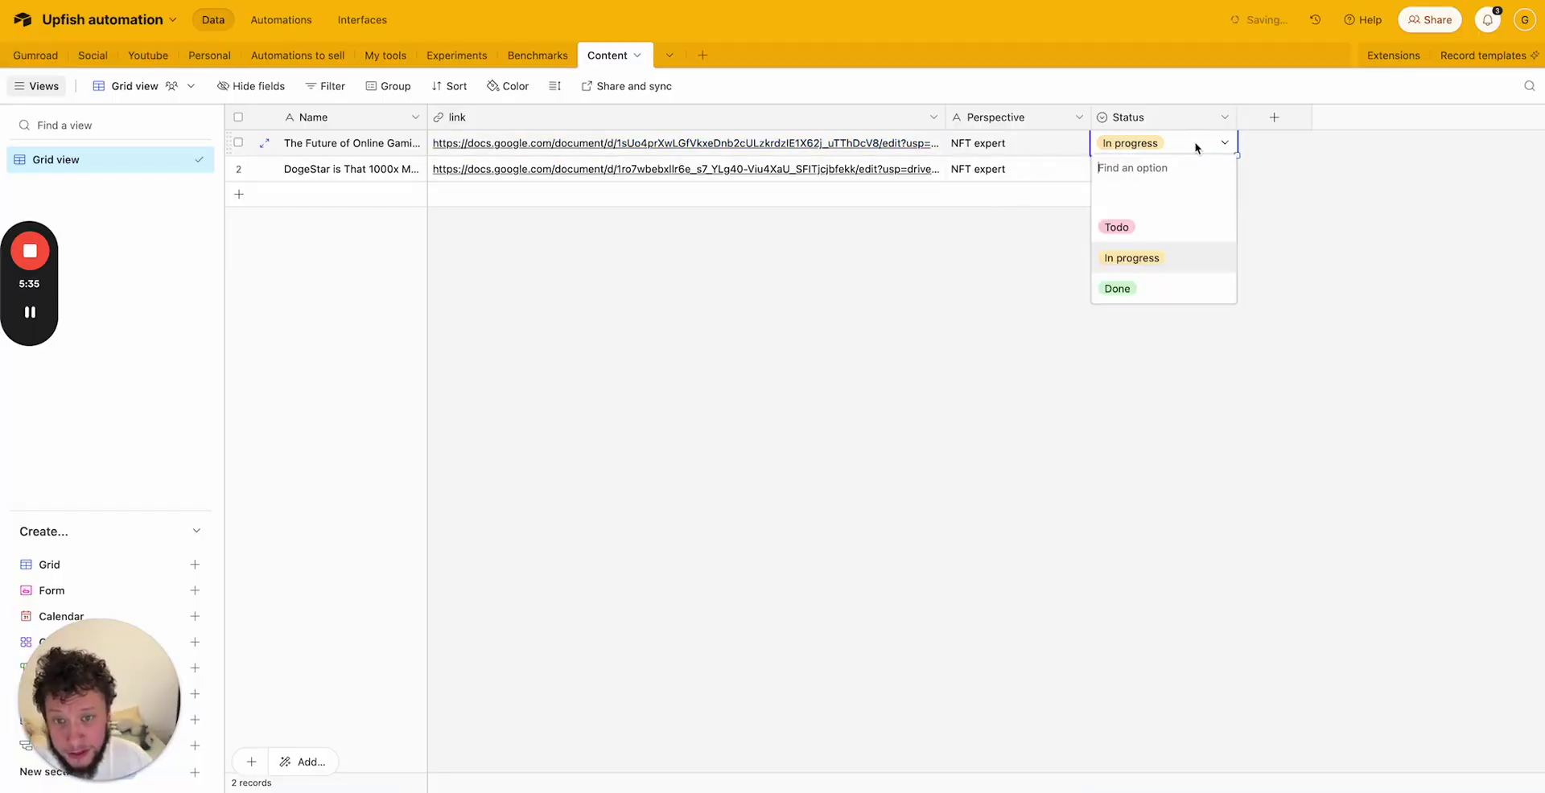
click(1168, 290)
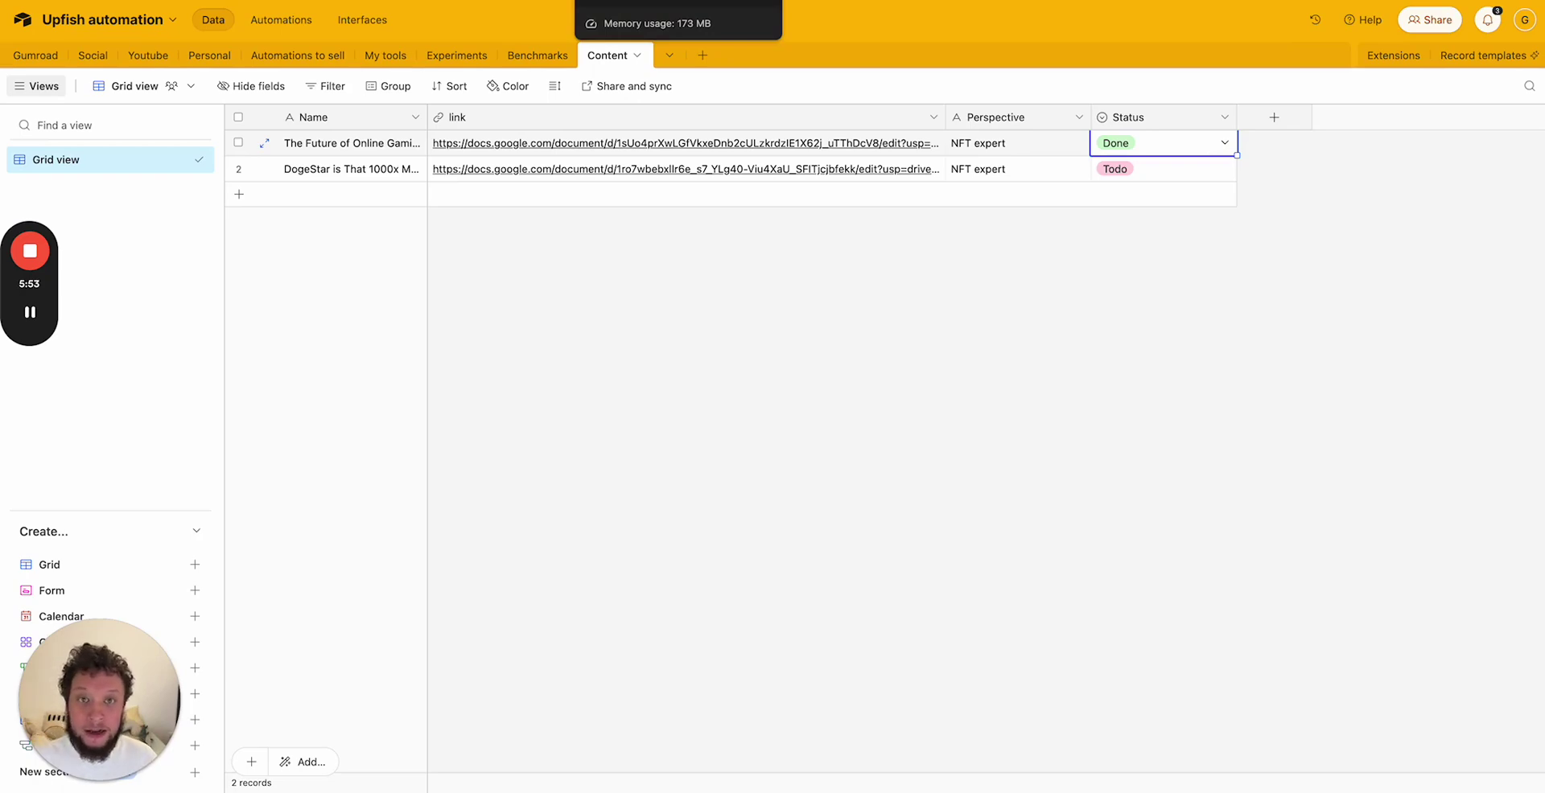
Step: Switch to the Make scenario, insert a router after Google Sheets and add an Airtable Search Records module on its second route
click(451, 0)
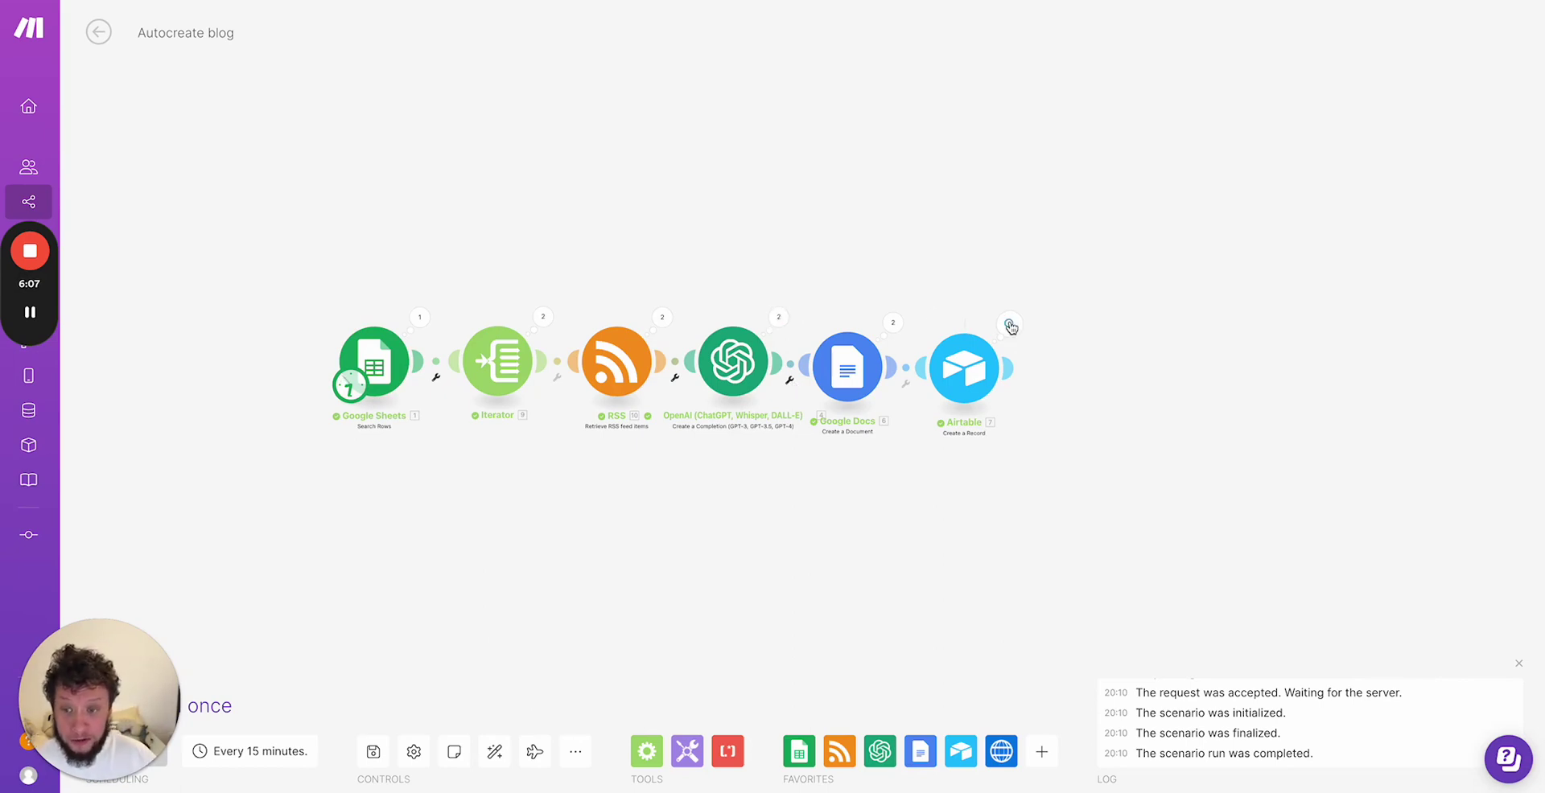
click(437, 370)
click(527, 461)
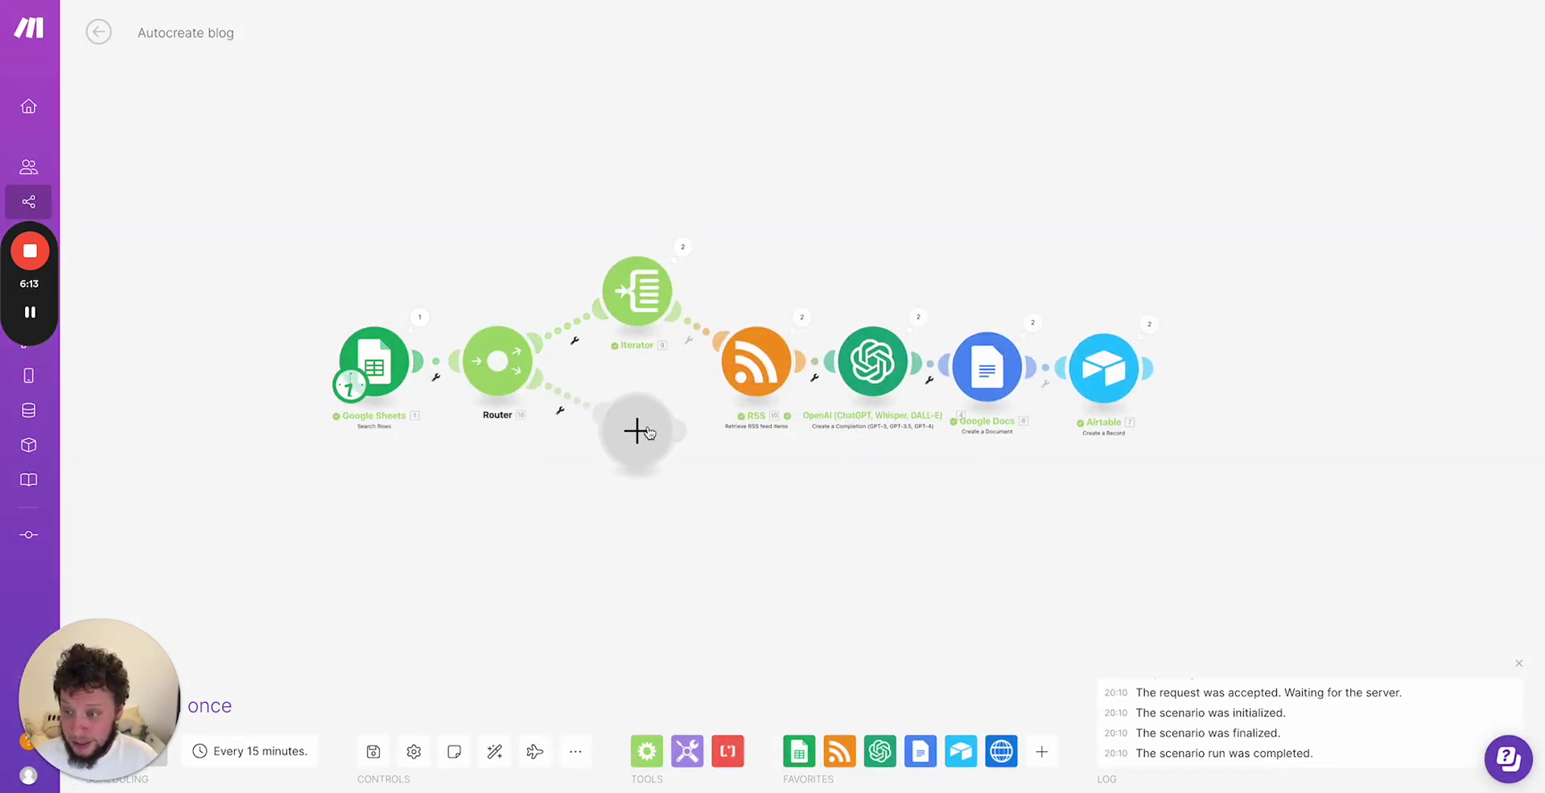
click(626, 525)
click(757, 545)
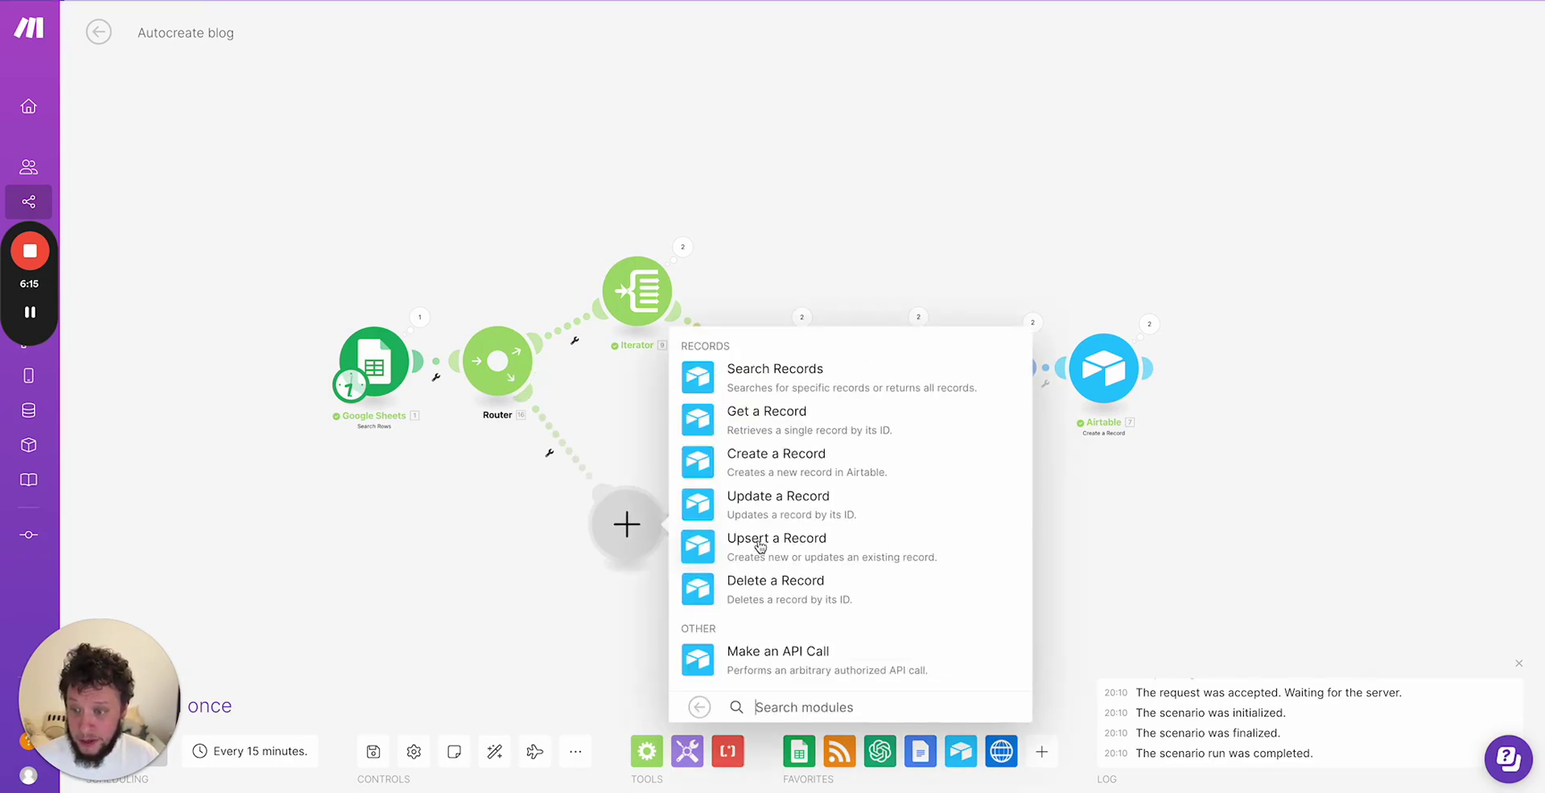
click(807, 390)
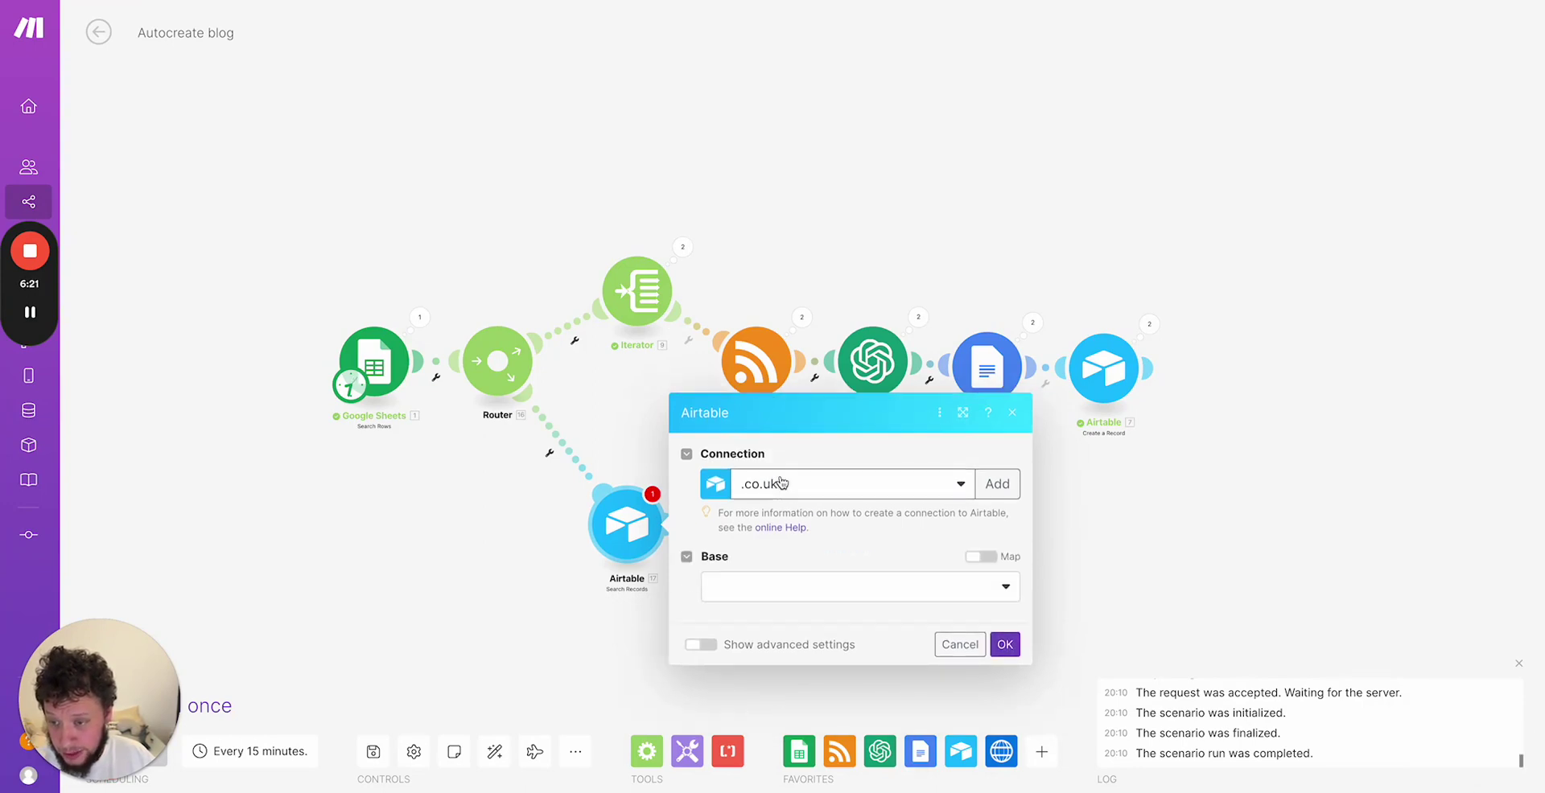
Step: Set the Search Records module to My Airtable connection and the Upfish automation base
click(781, 483)
click(795, 536)
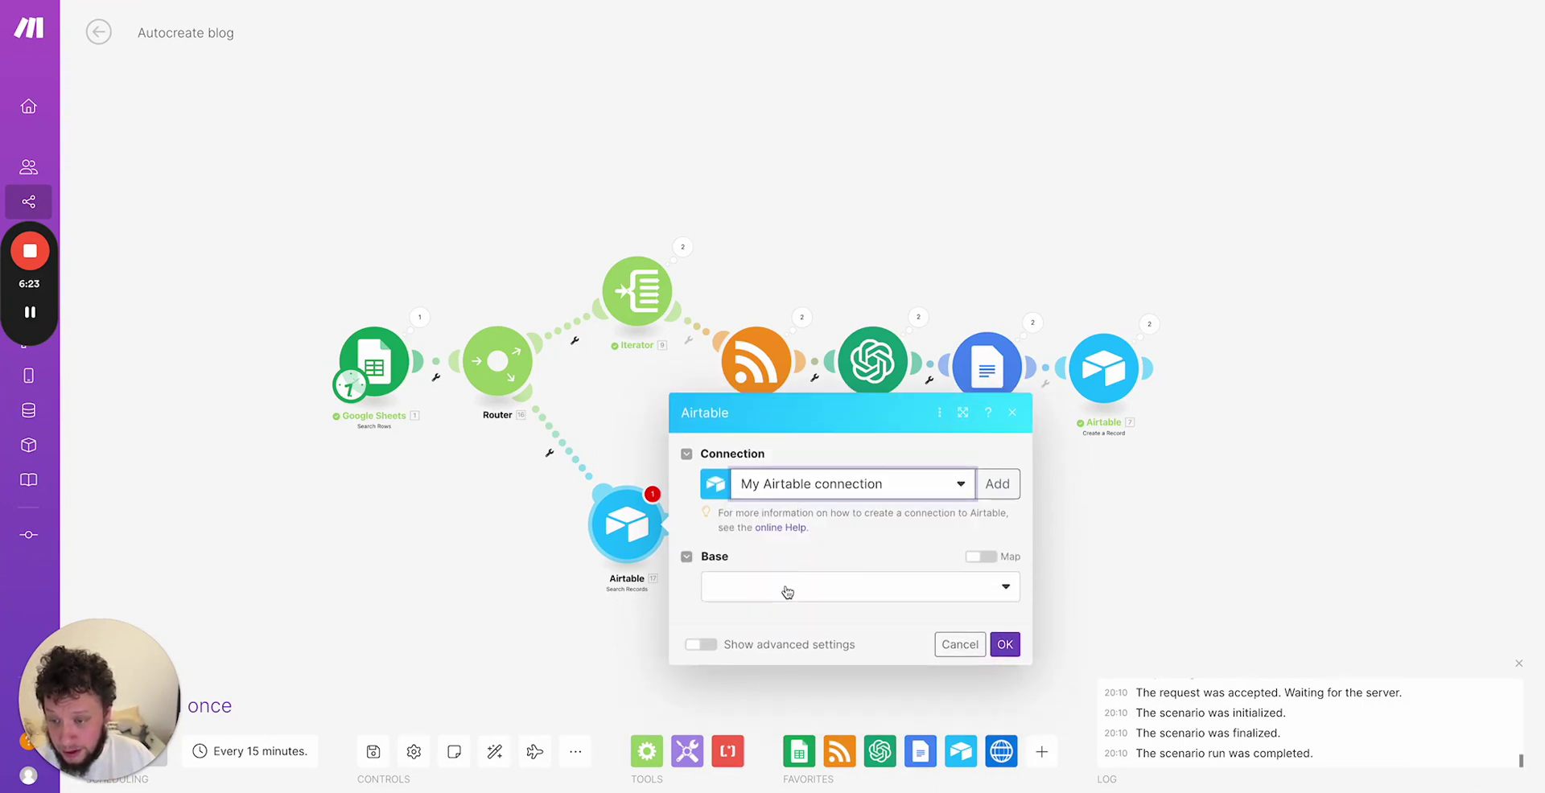
click(786, 592)
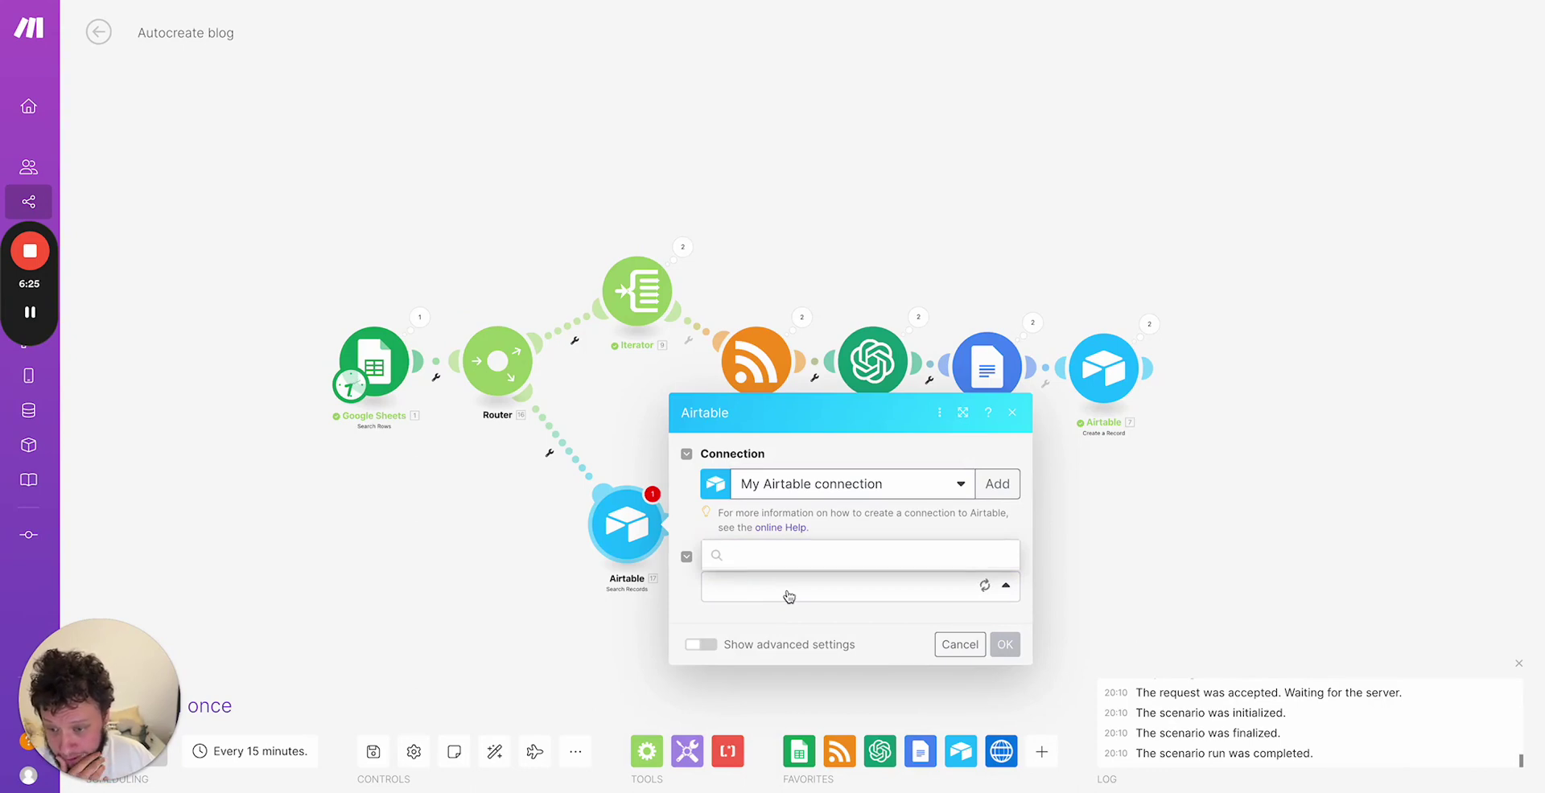
scroll(822, 537, down, 10)
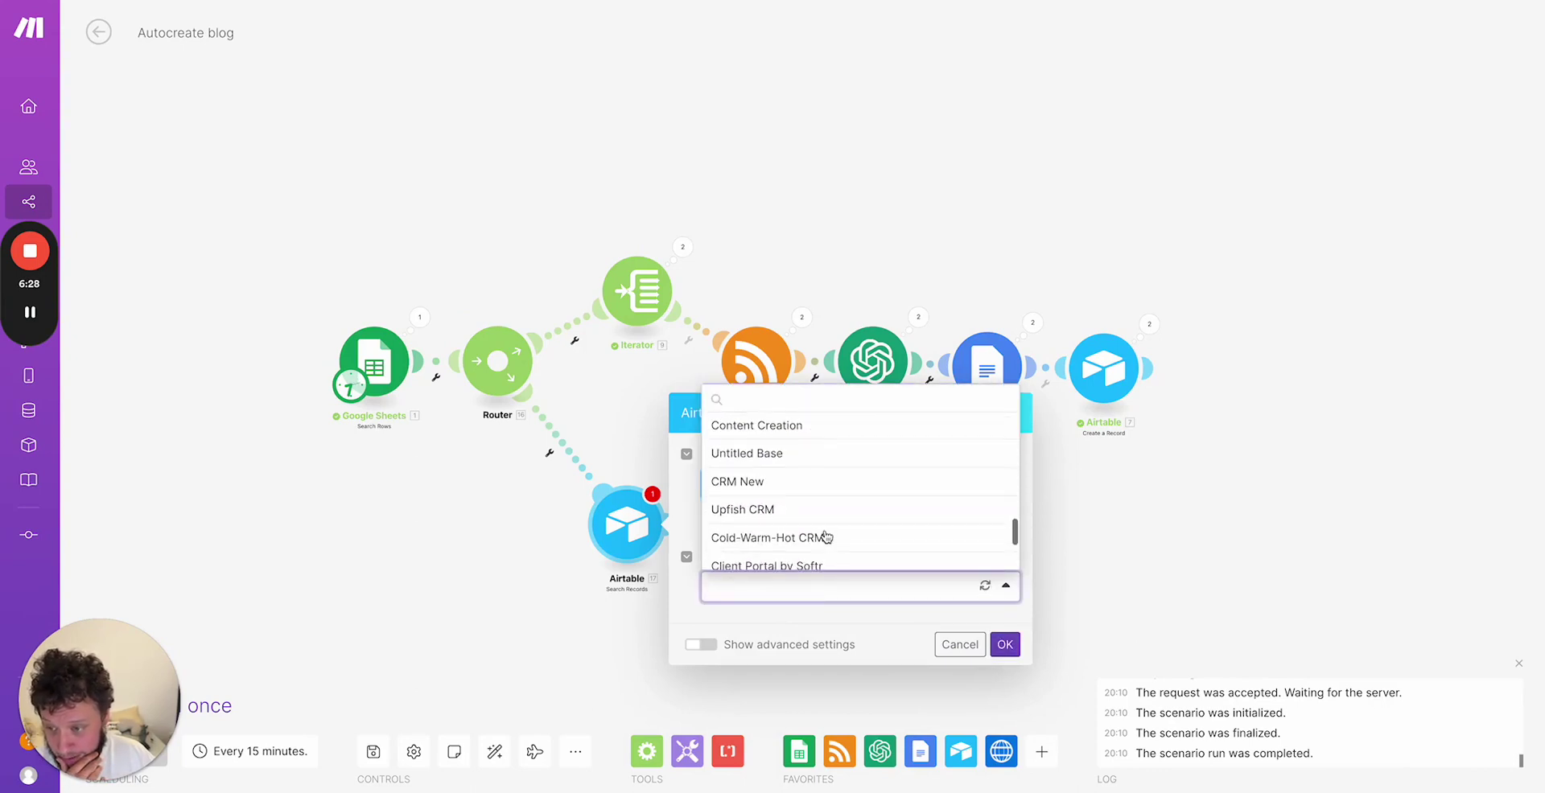
click(869, 397)
click(785, 532)
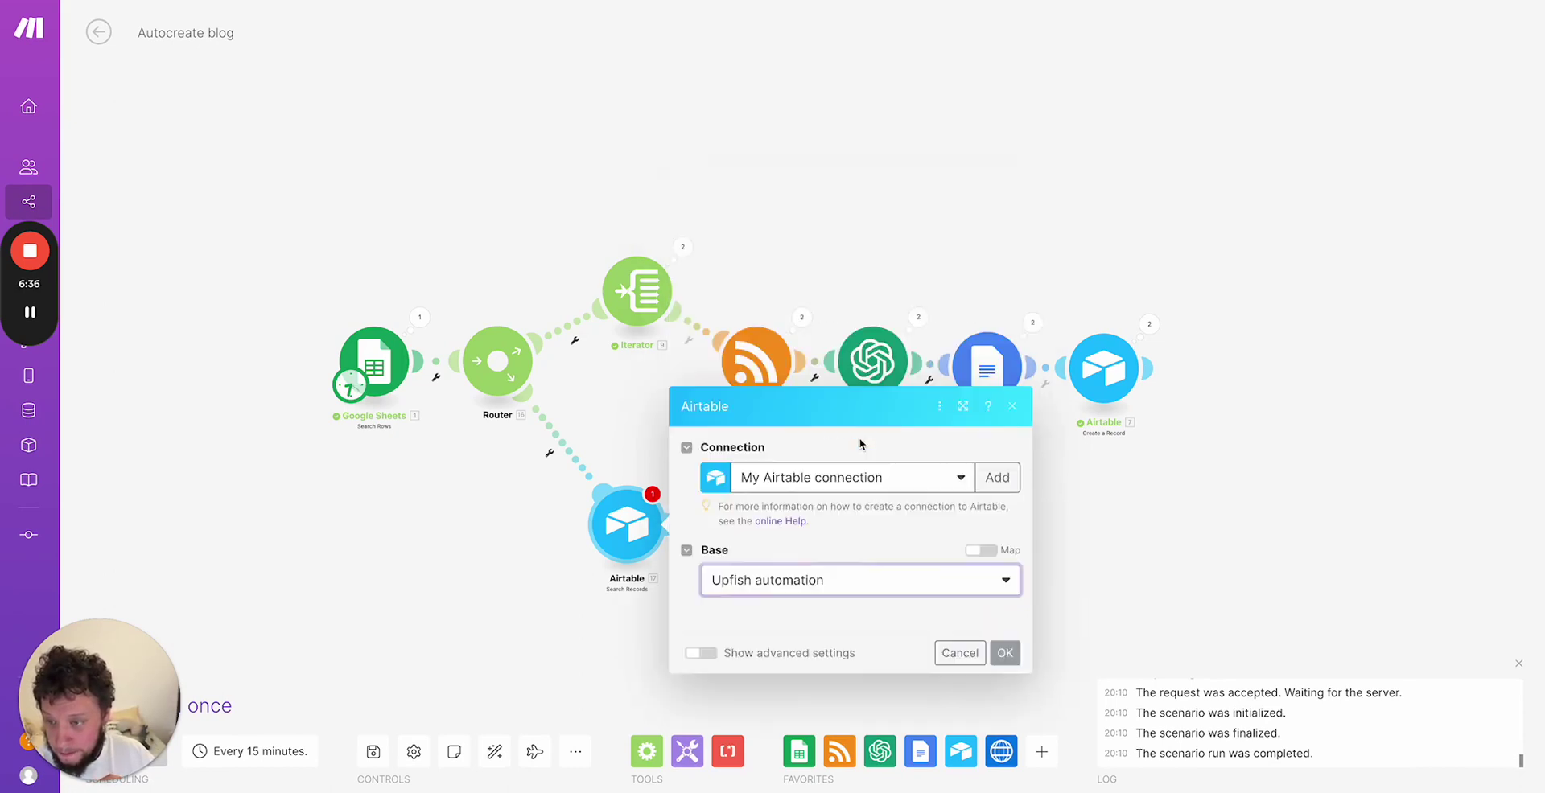
Step: Choose the Content table and its Grid view for the Airtable record search
click(755, 461)
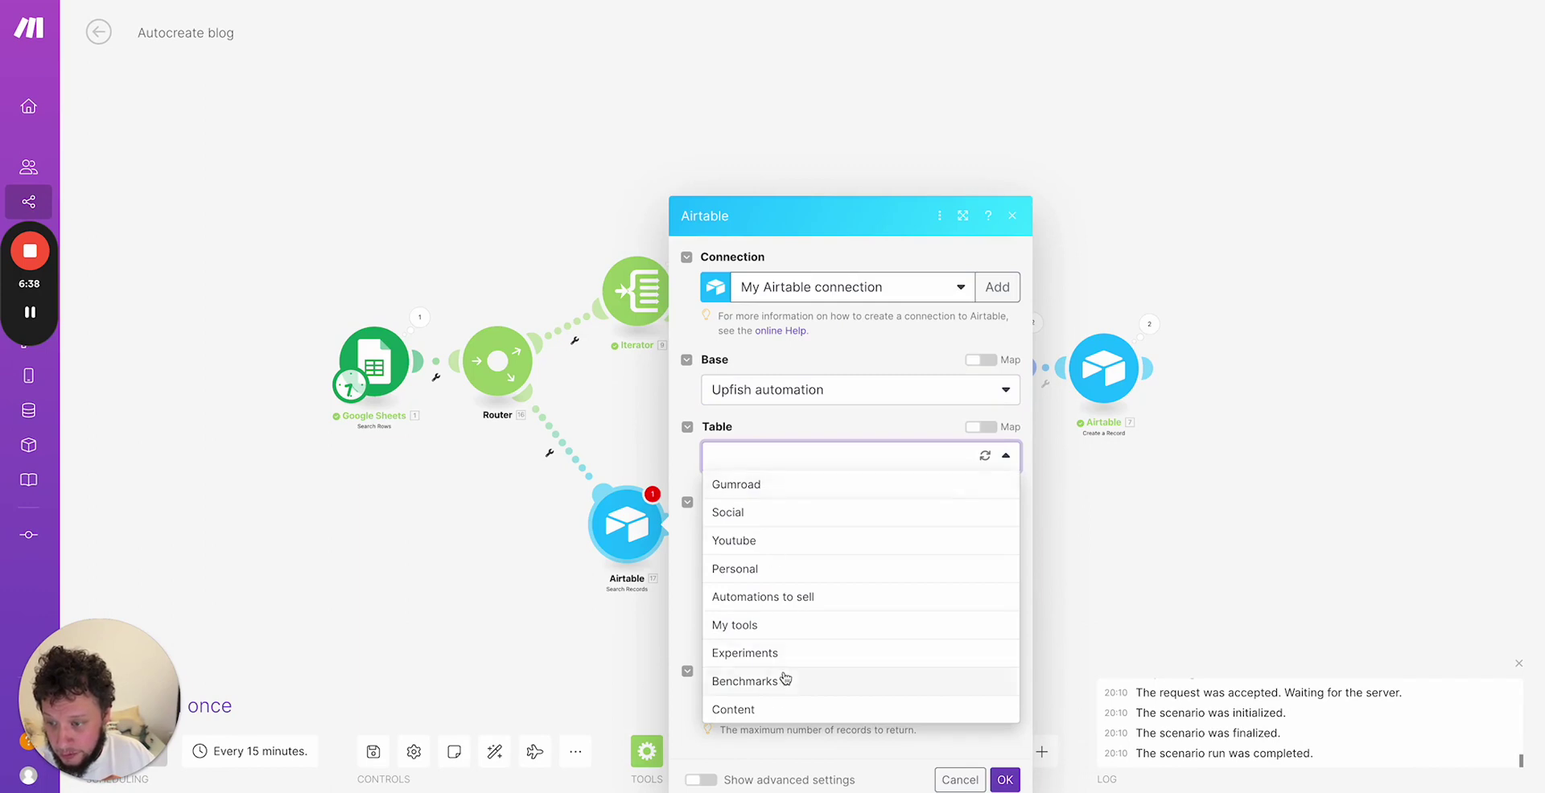
click(764, 708)
click(793, 405)
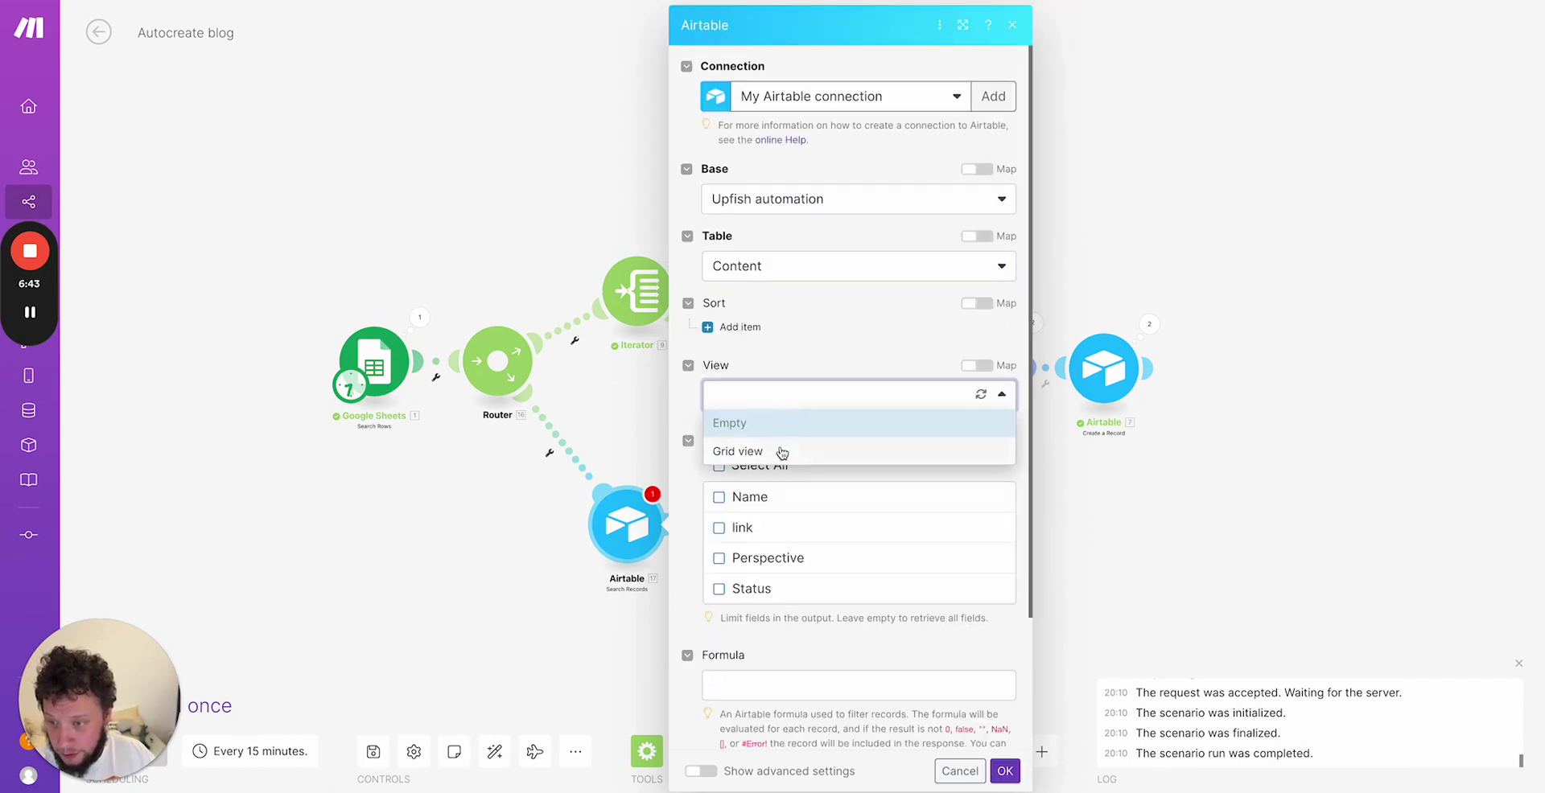
click(782, 448)
scroll(810, 535, down, 2)
scroll(810, 532, up, 1)
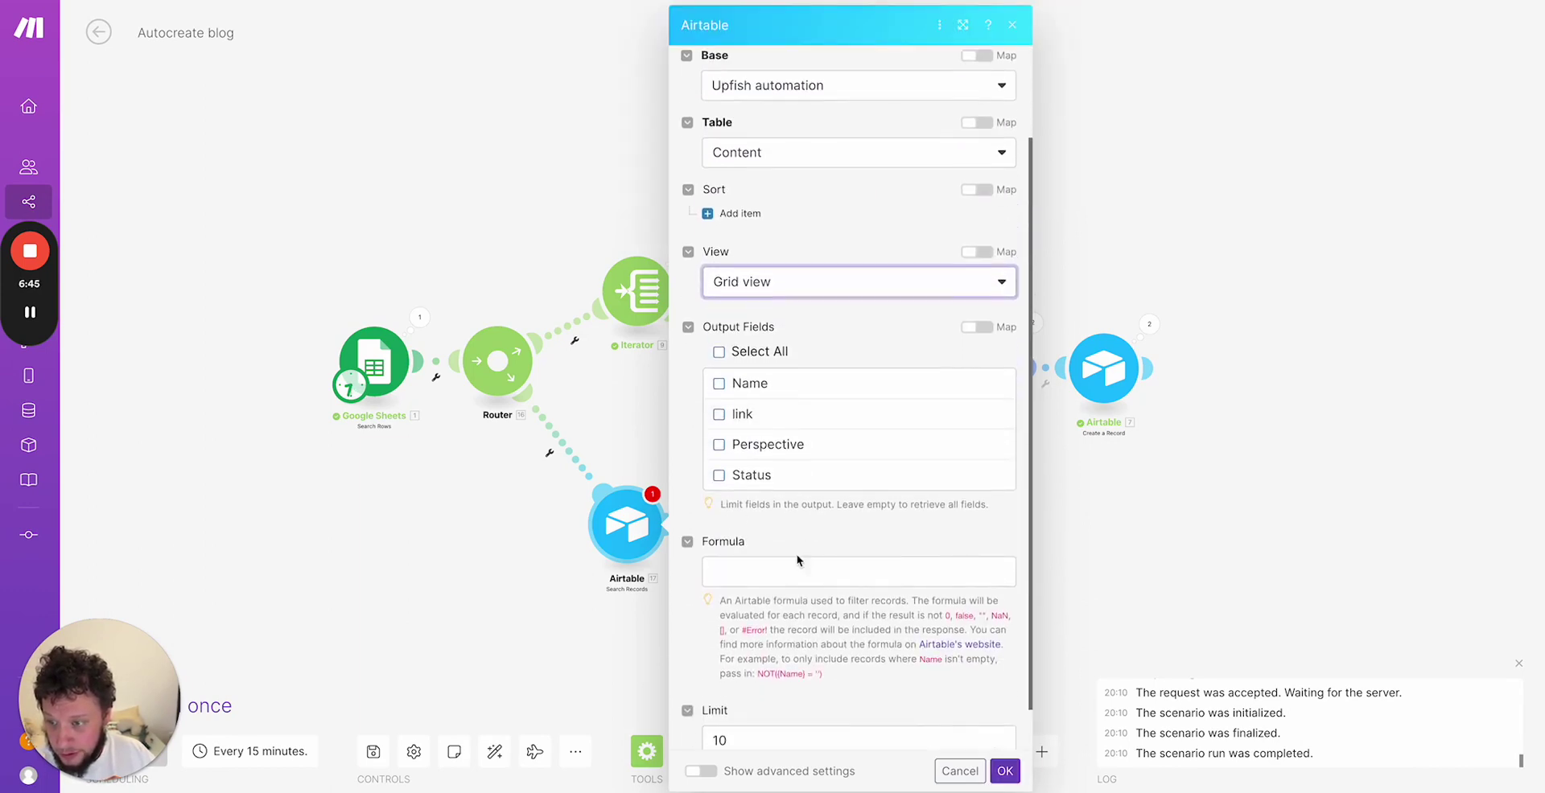
Step: Filter the record search with the formula ({Status} = 'Done'), adapted from the example, and save the module settings
click(781, 573)
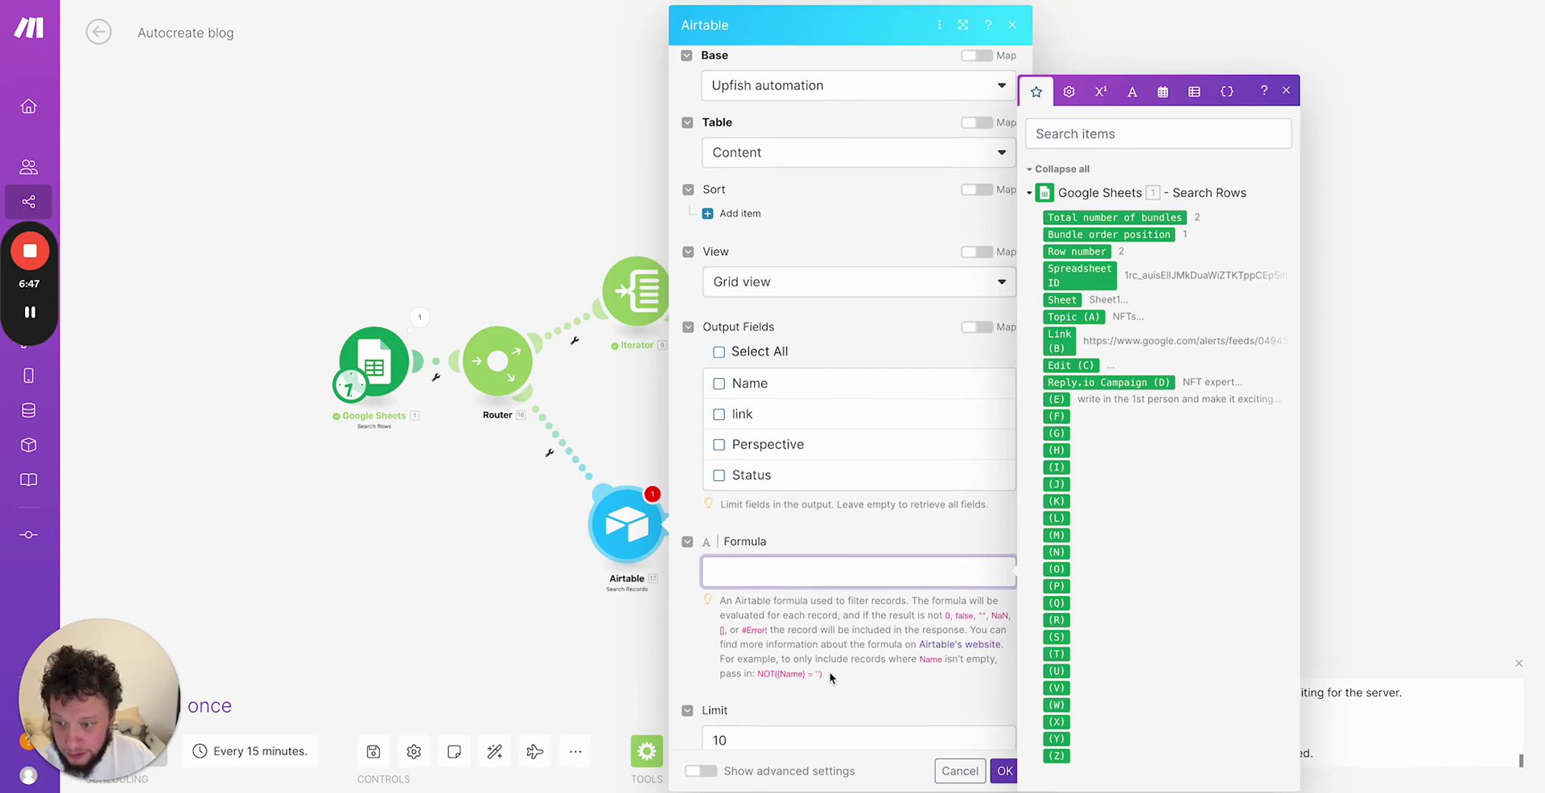
drag(828, 673, 775, 678)
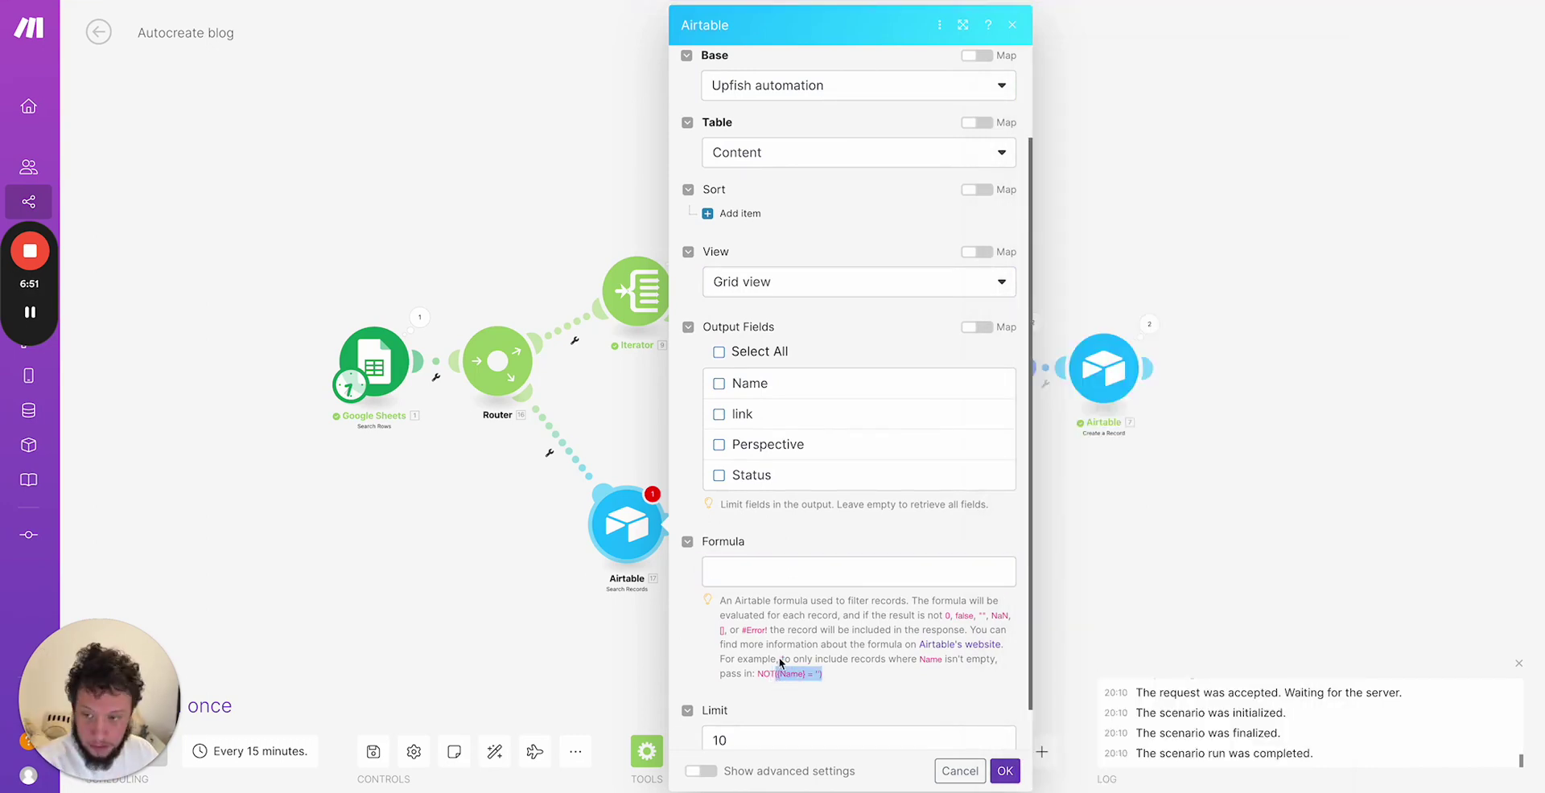
click(792, 574)
text(({Name} = ''))
scroll(784, 393, down, 1)
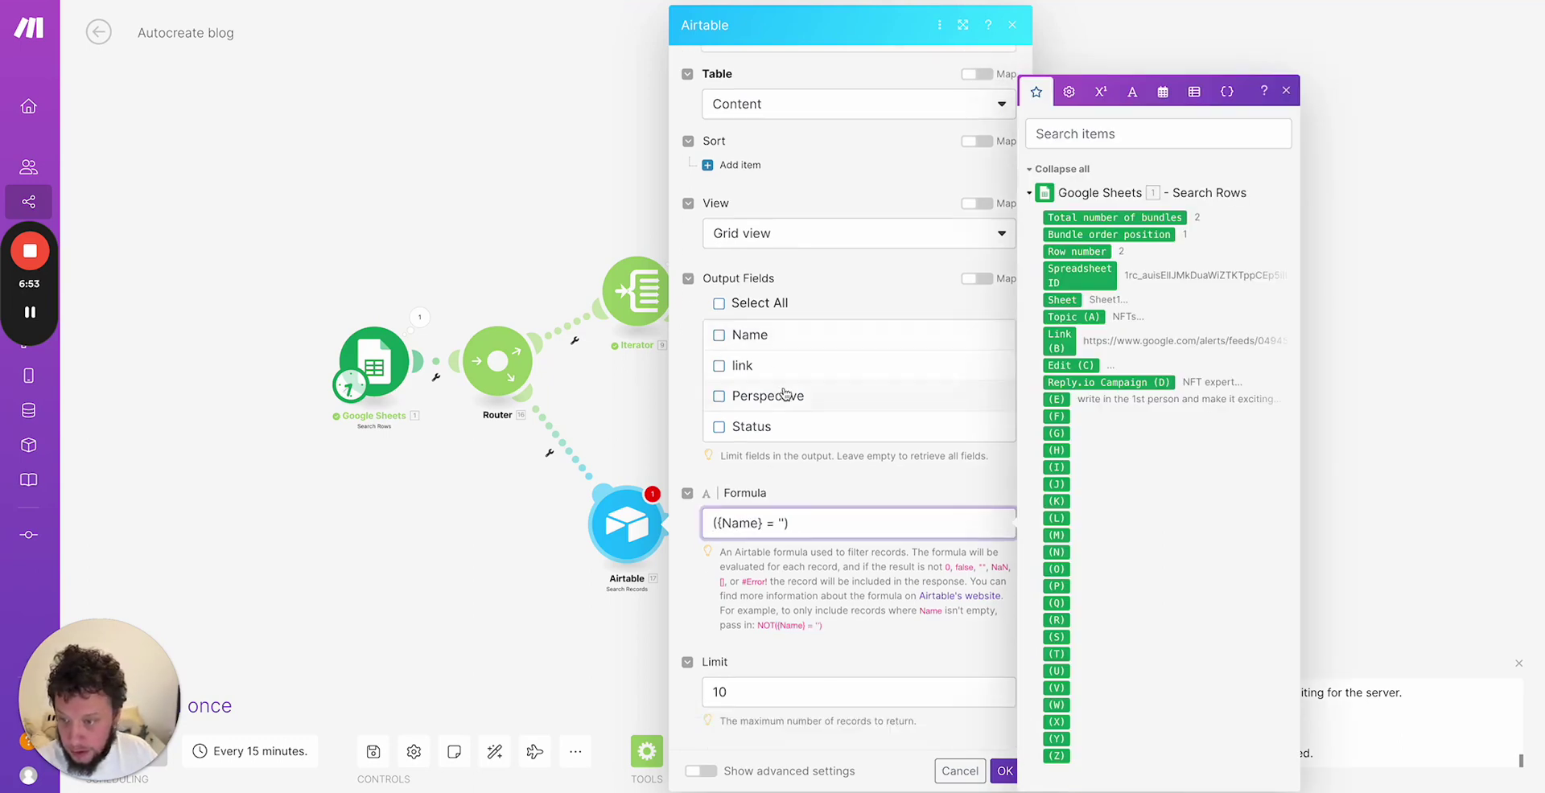
double_click(745, 523)
text(Status)
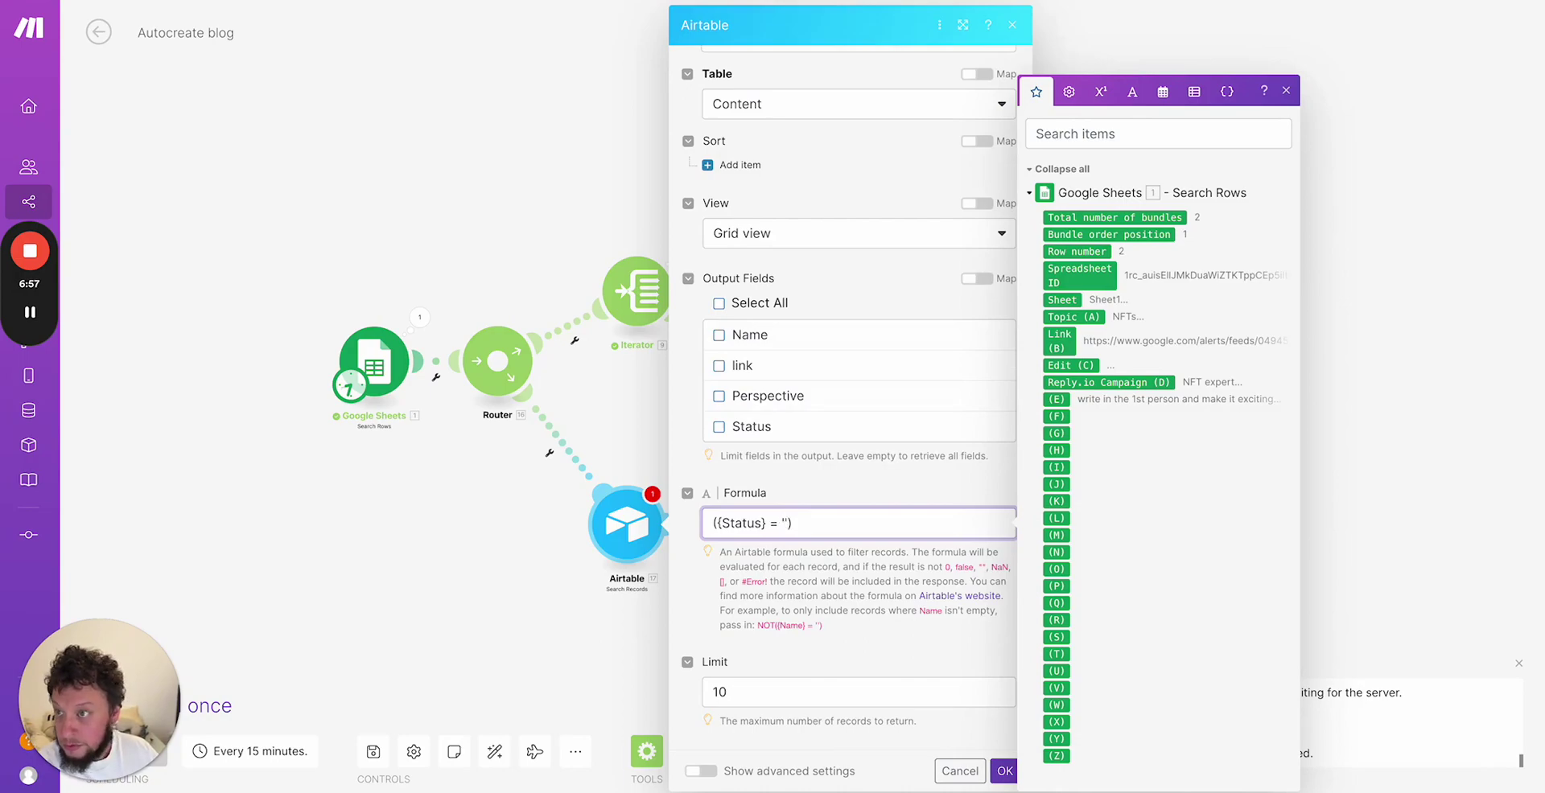
key(ctrl+Tab)
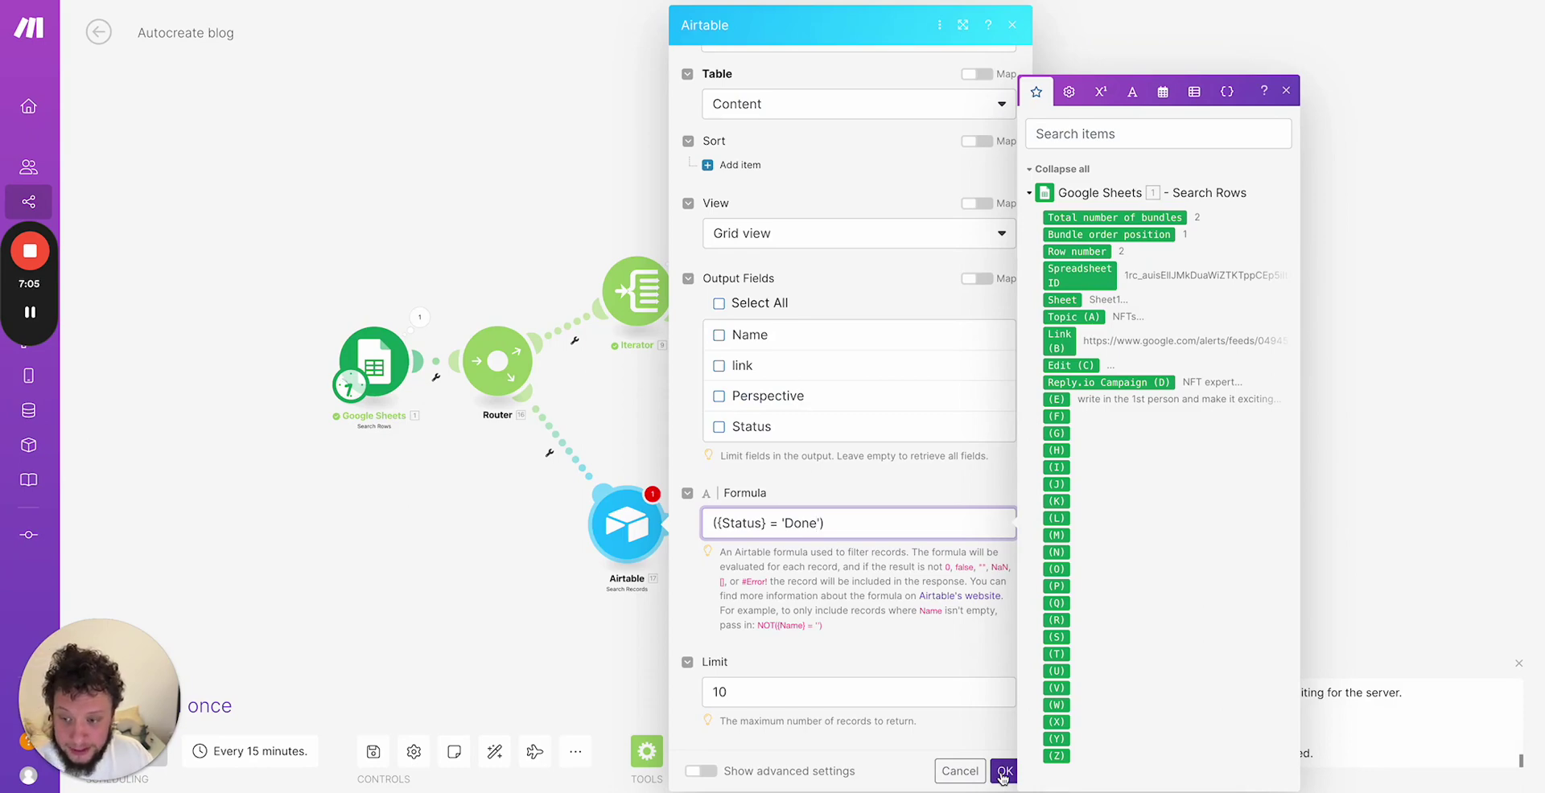
click(1004, 771)
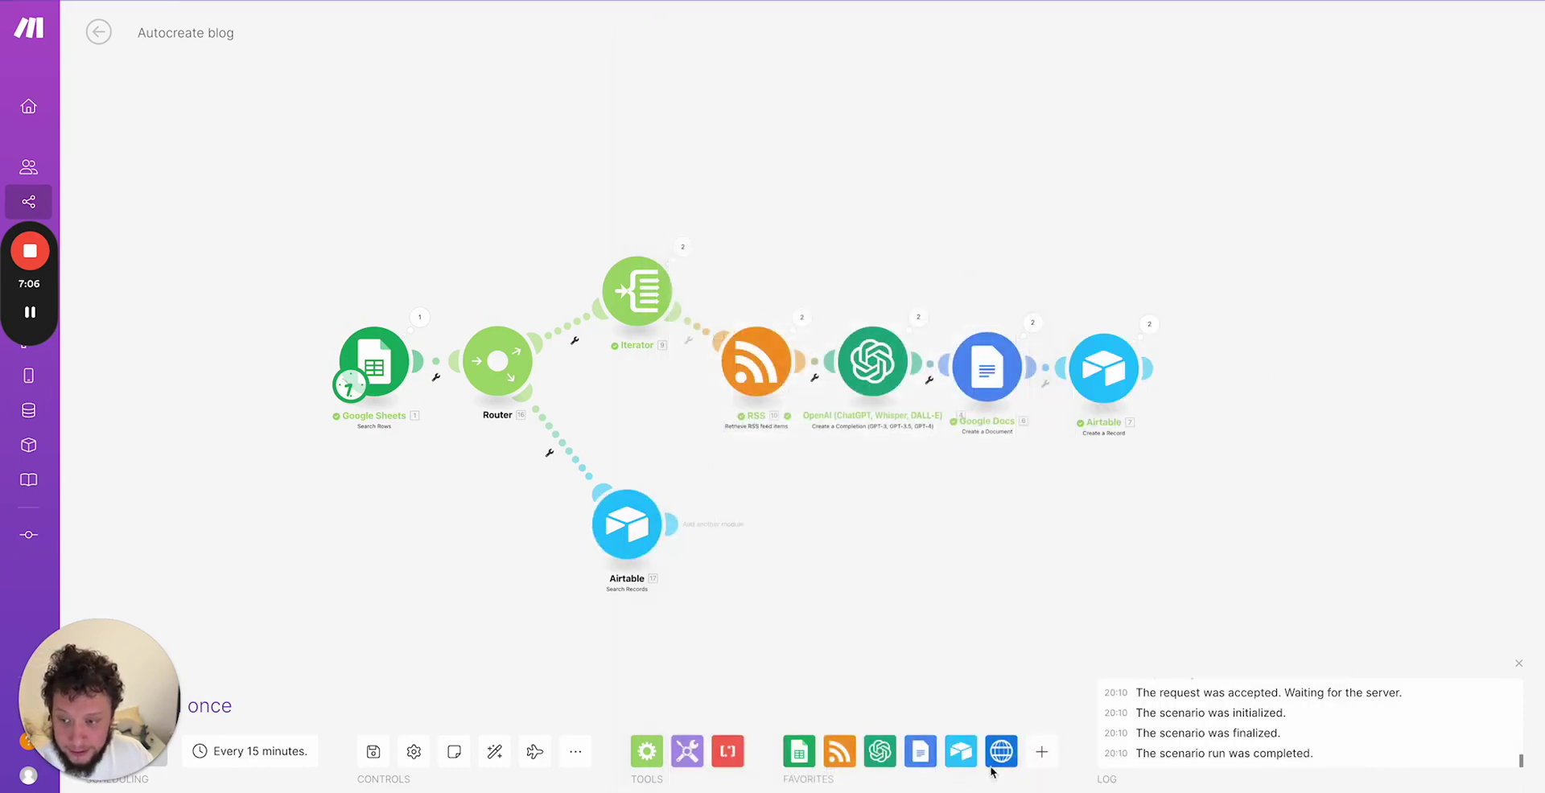
Step: Add a LinkedIn Create a Text Post module after the Airtable search, leaving its settings unfilled, and shift it slightly
click(677, 523)
text(linked)
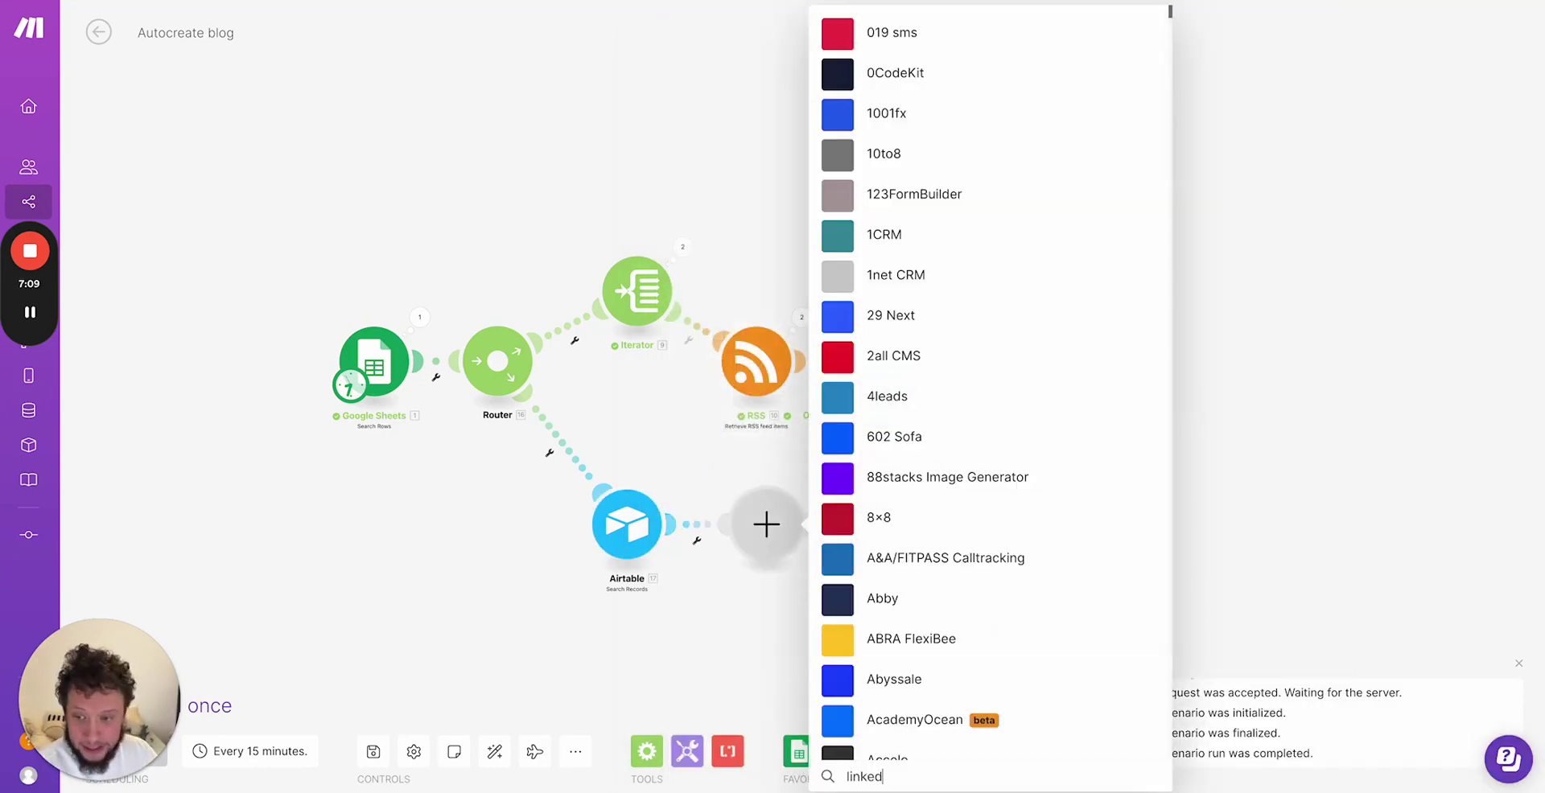
click(905, 310)
click(939, 49)
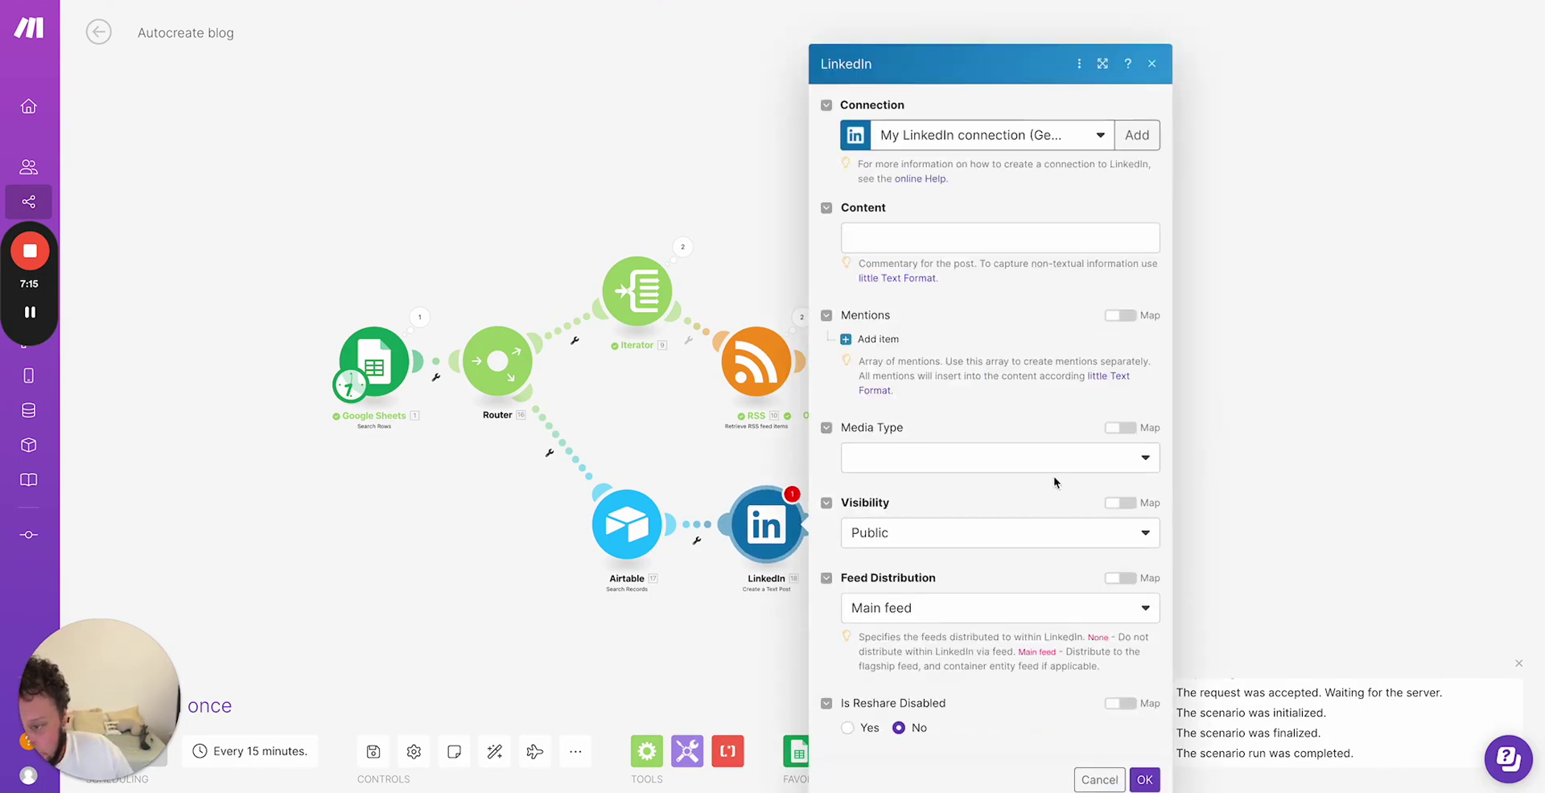
click(1148, 65)
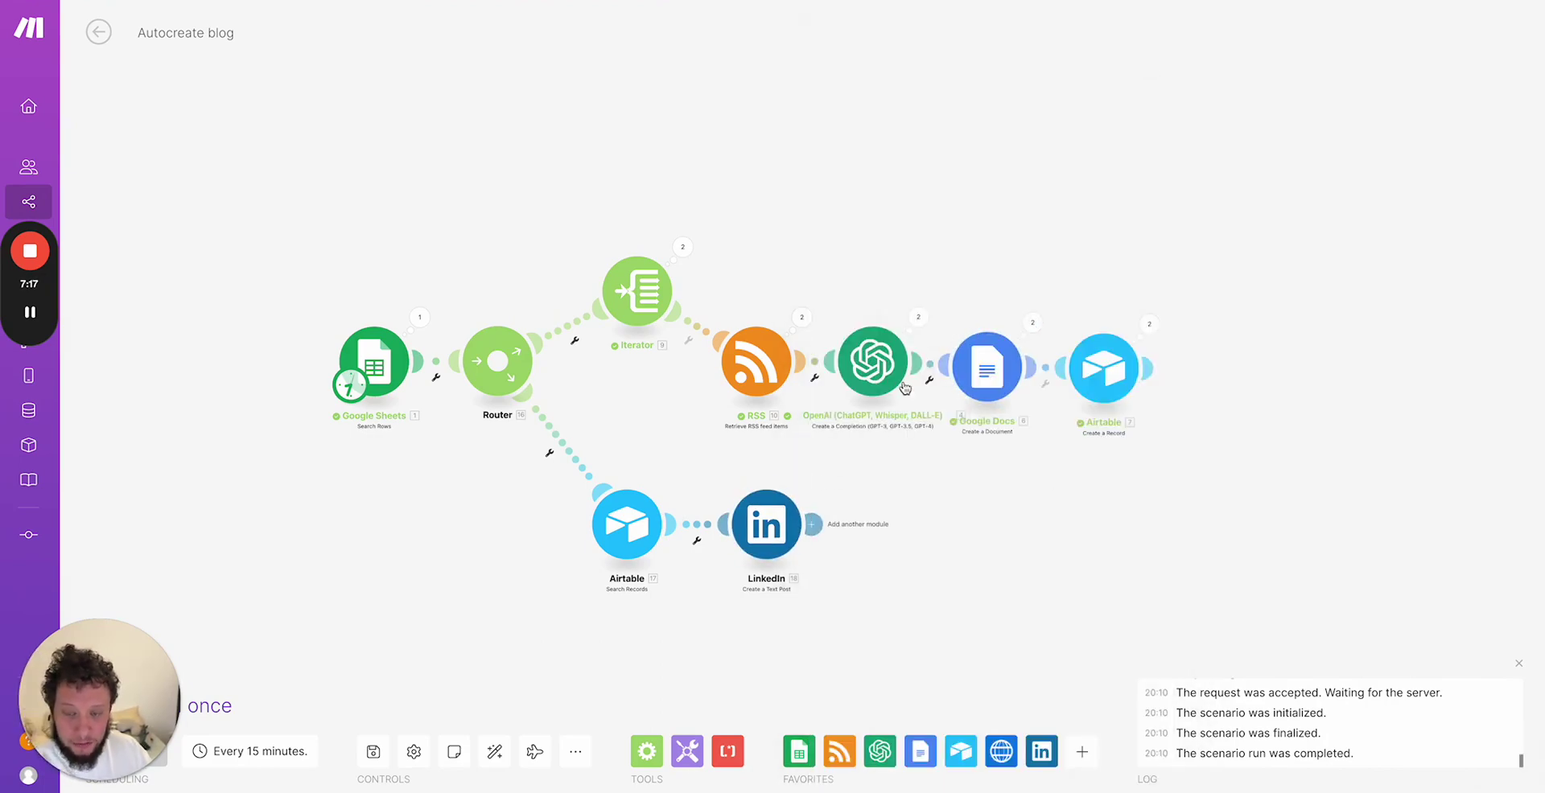
mouse_move(756, 540)
mouse_down()
mouse_move(704, 546)
mouse_move(741, 549)
mouse_up()
Step: Add an Airtable Update a Record module after the LinkedIn module and close its settings unfilled
click(796, 534)
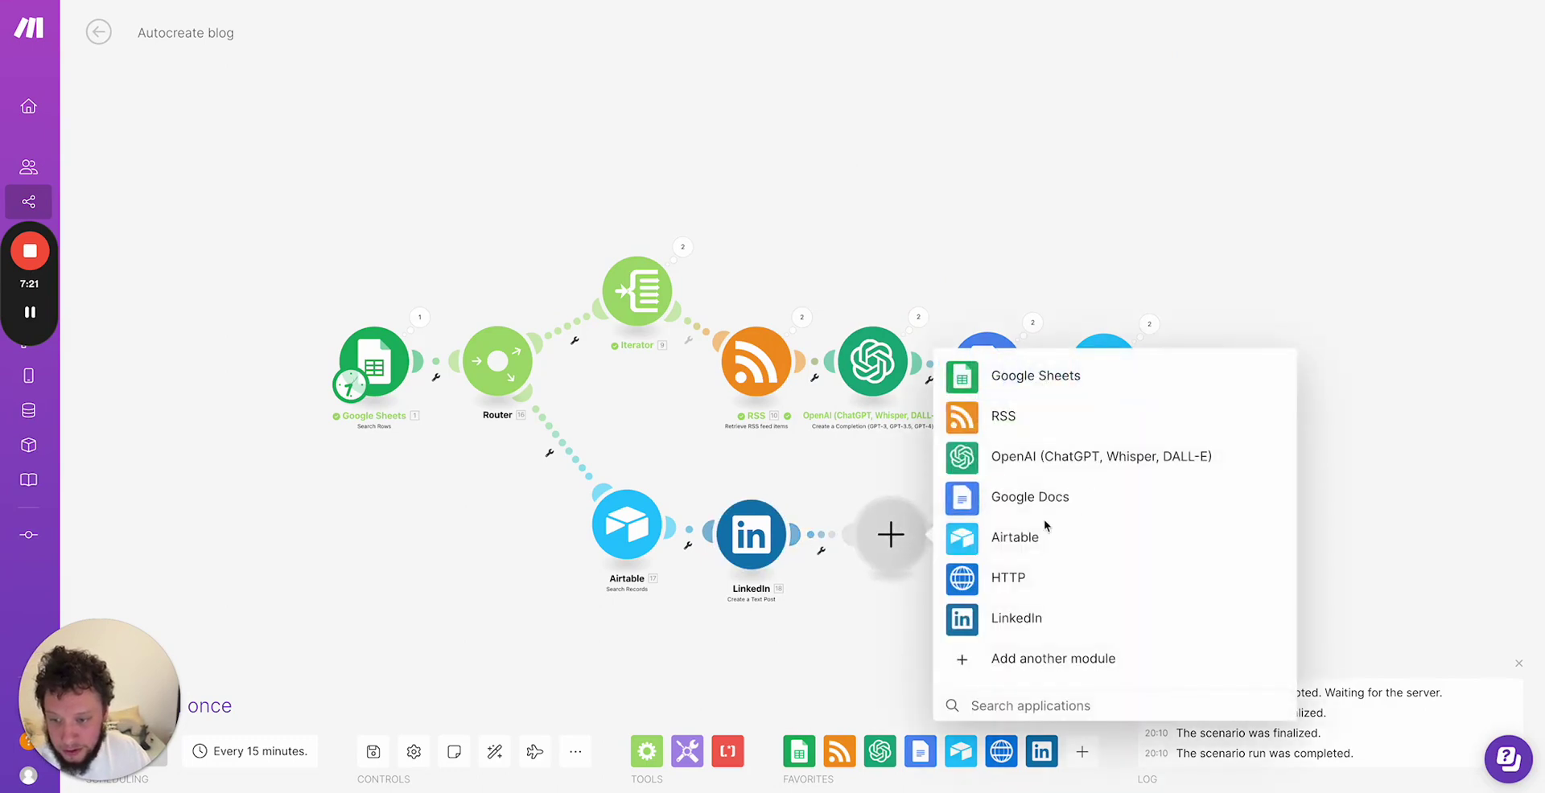
click(1015, 535)
click(1017, 515)
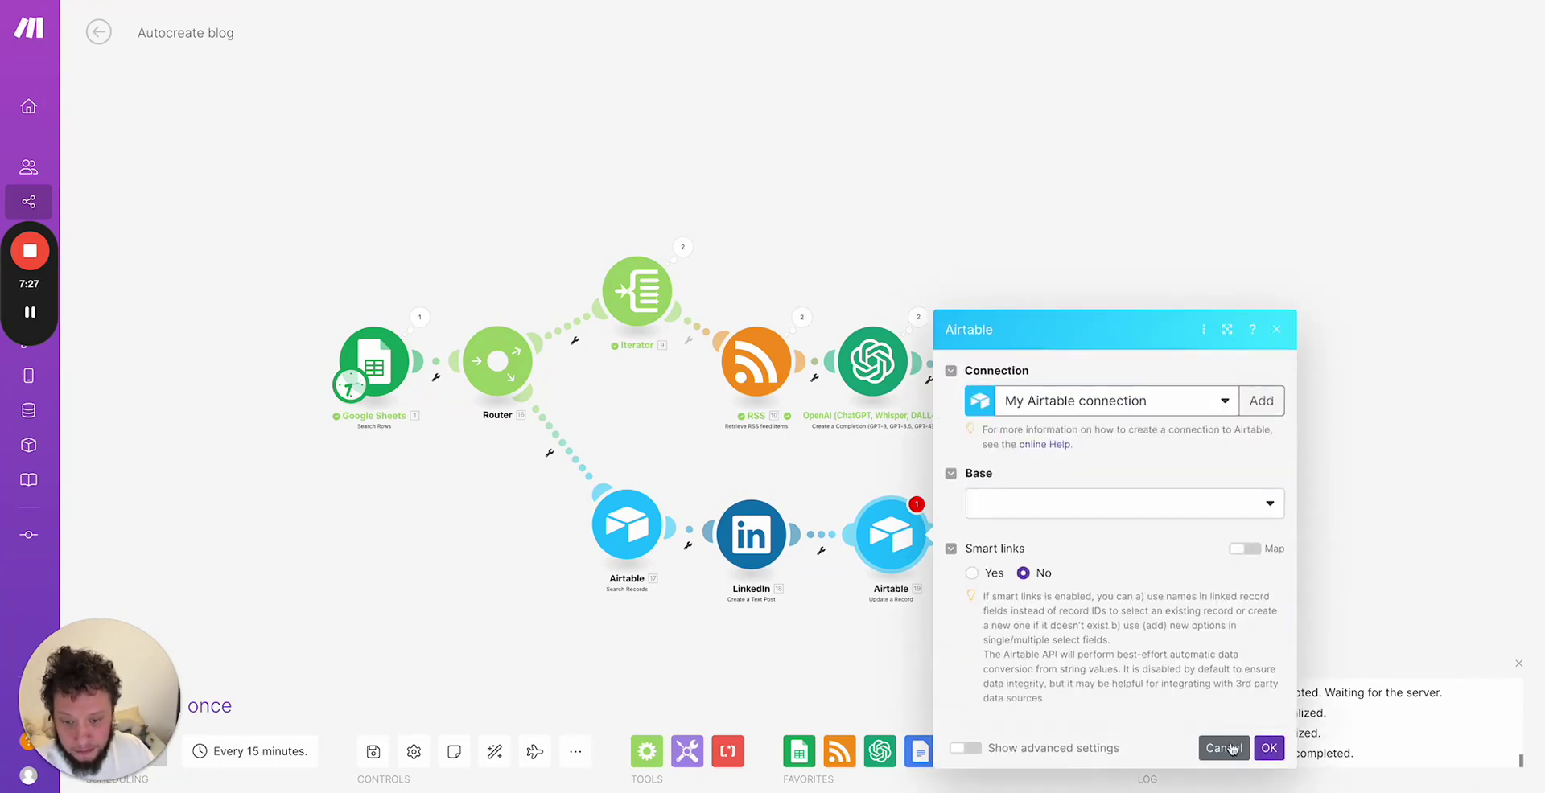
click(1225, 748)
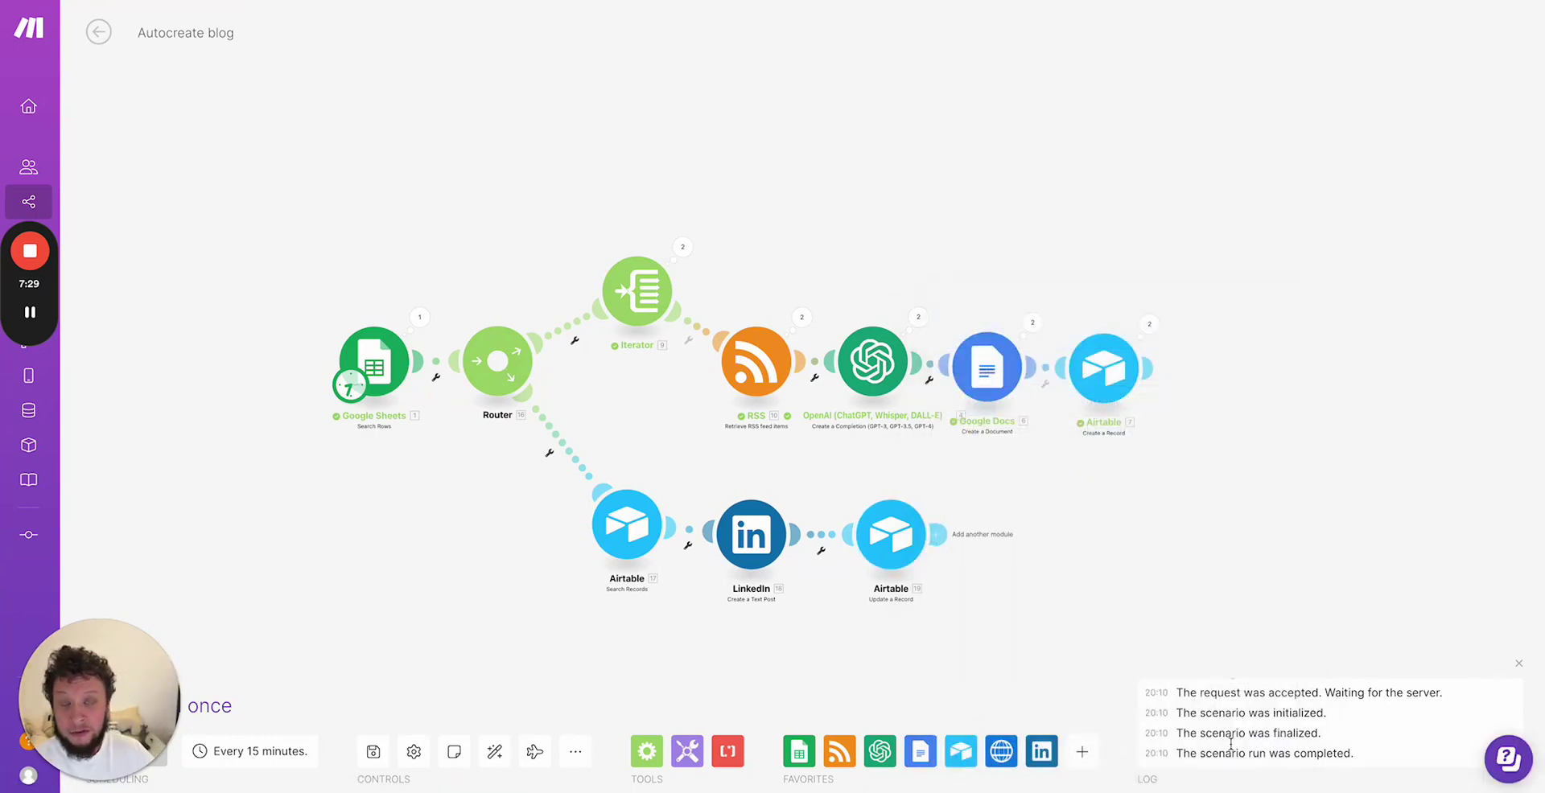